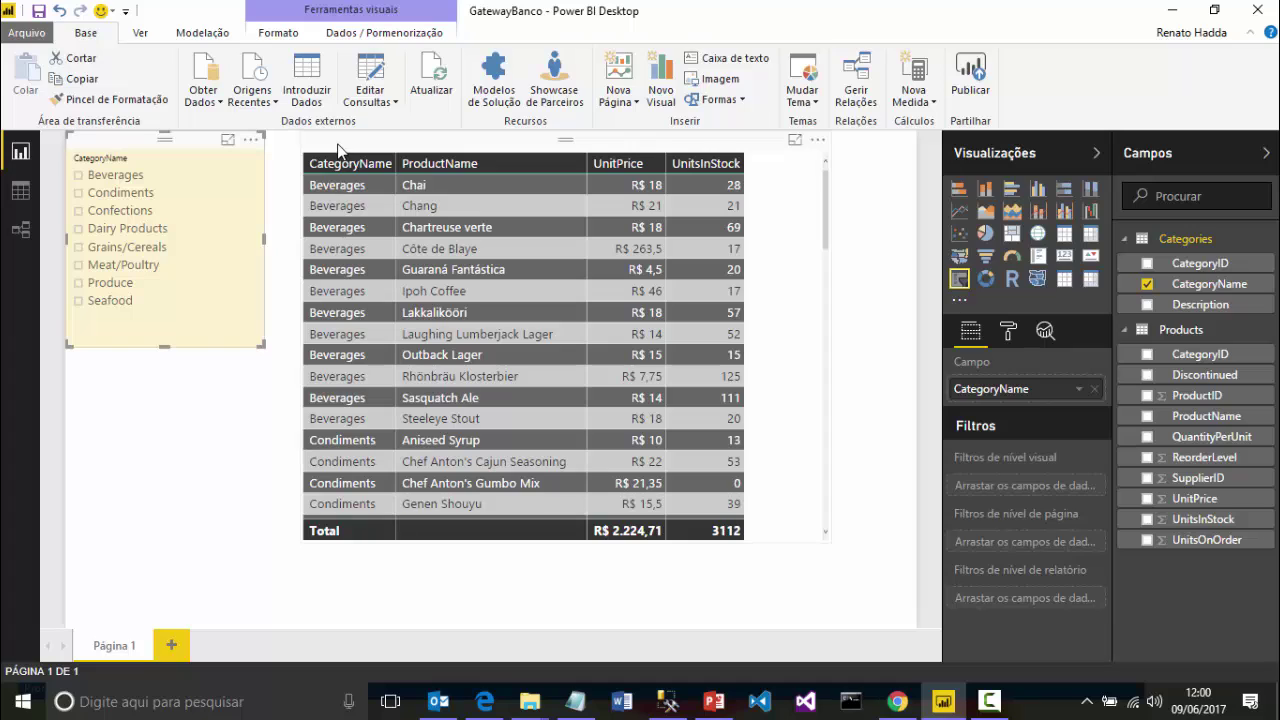
left_click(338, 148)
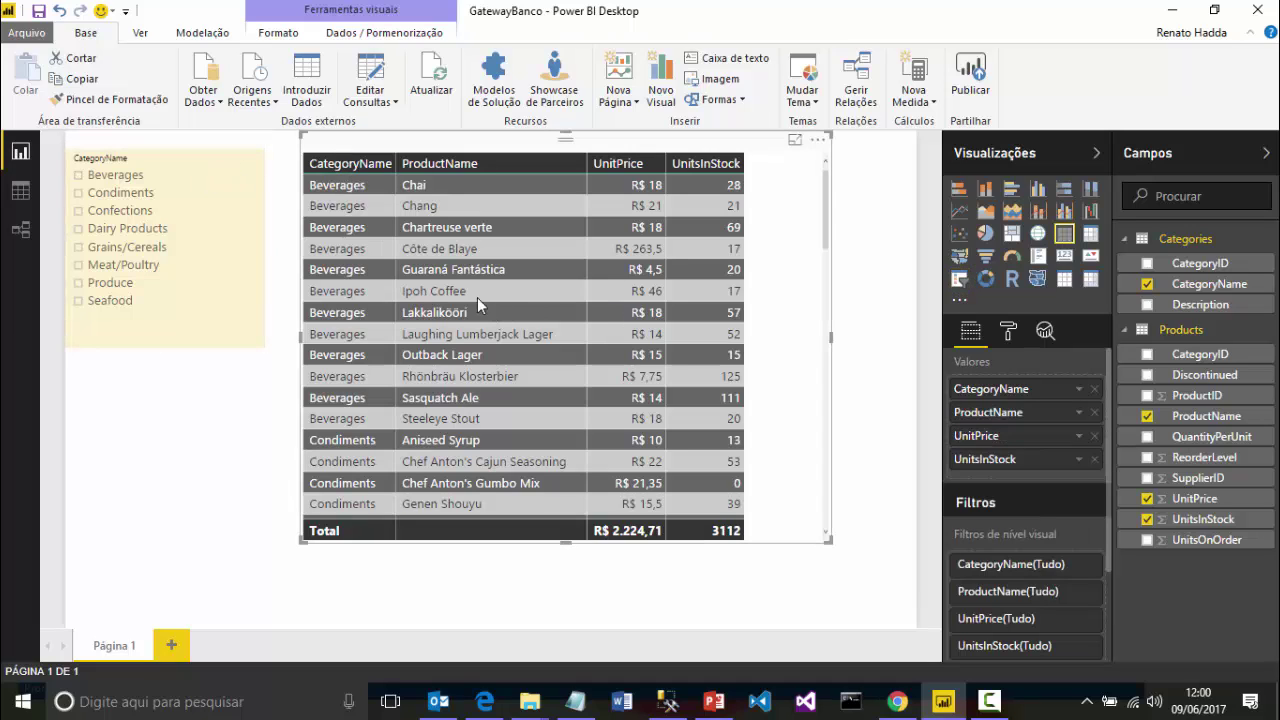
left_click(214, 92)
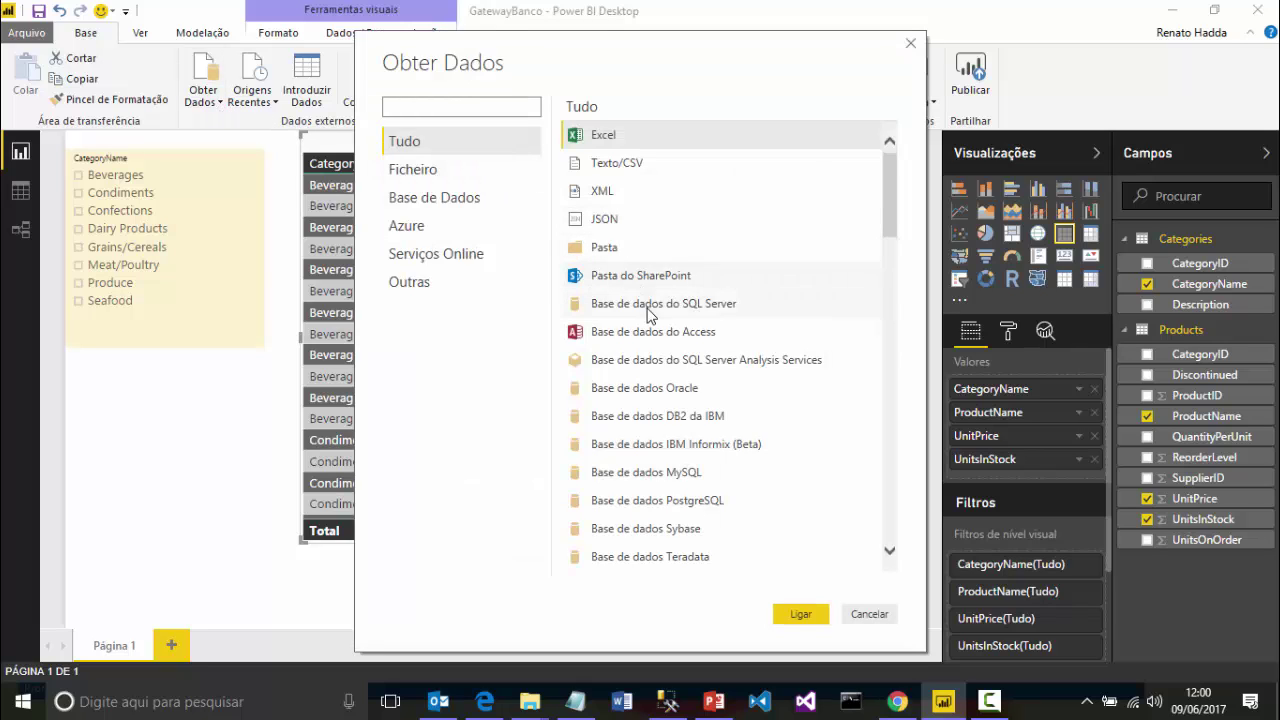
key("Escape")
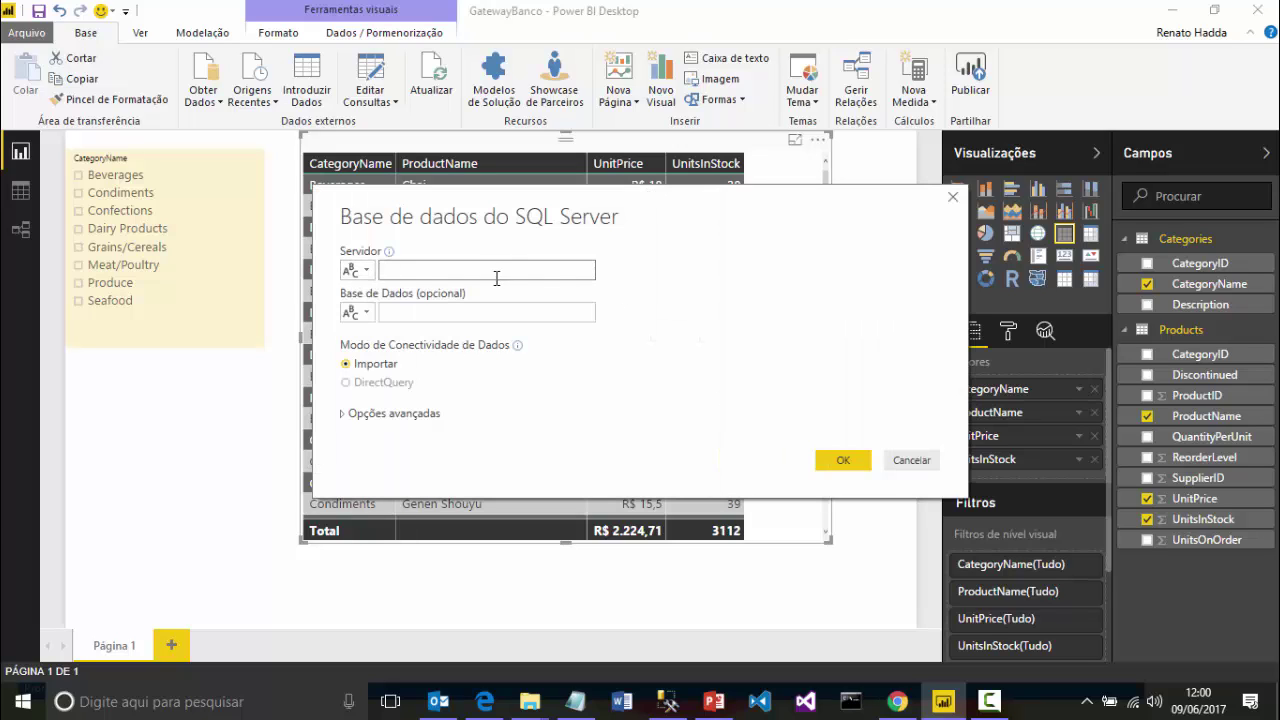
left_click(890, 462)
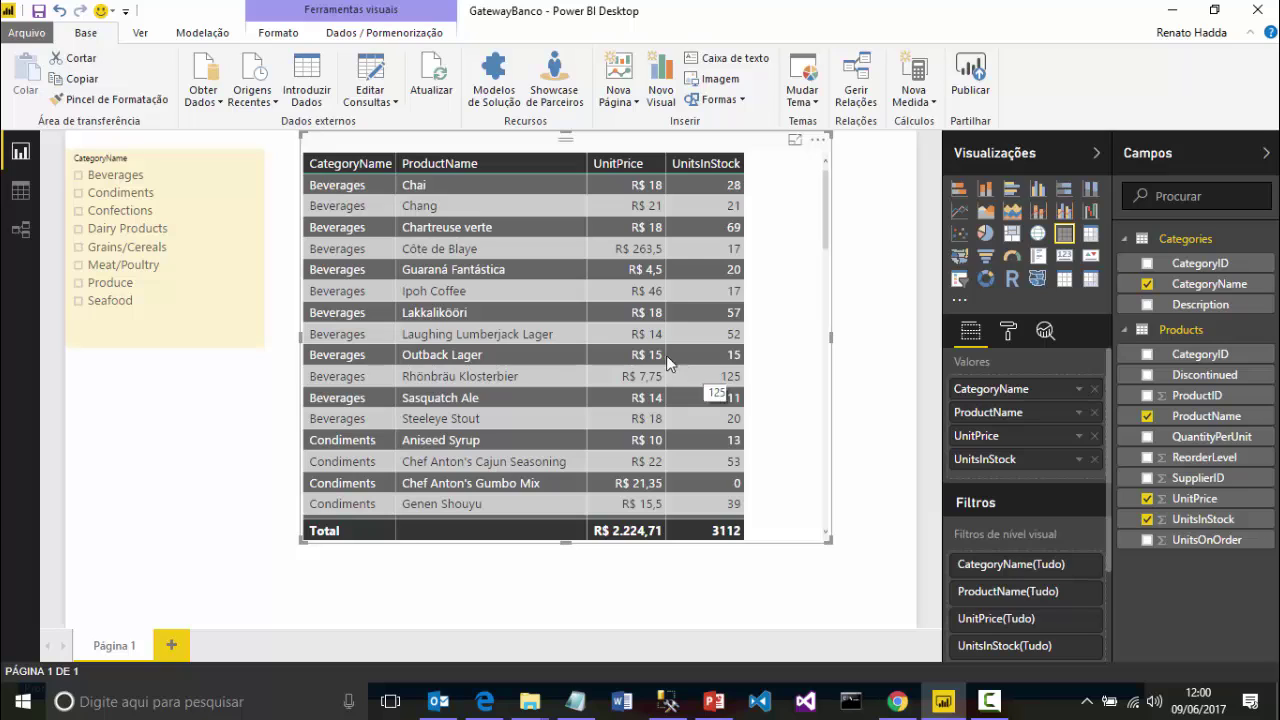
Filter the product table through several categories with the CategoryName slicer, finishing on Beverages.
left_click(130, 229)
left_click(137, 249)
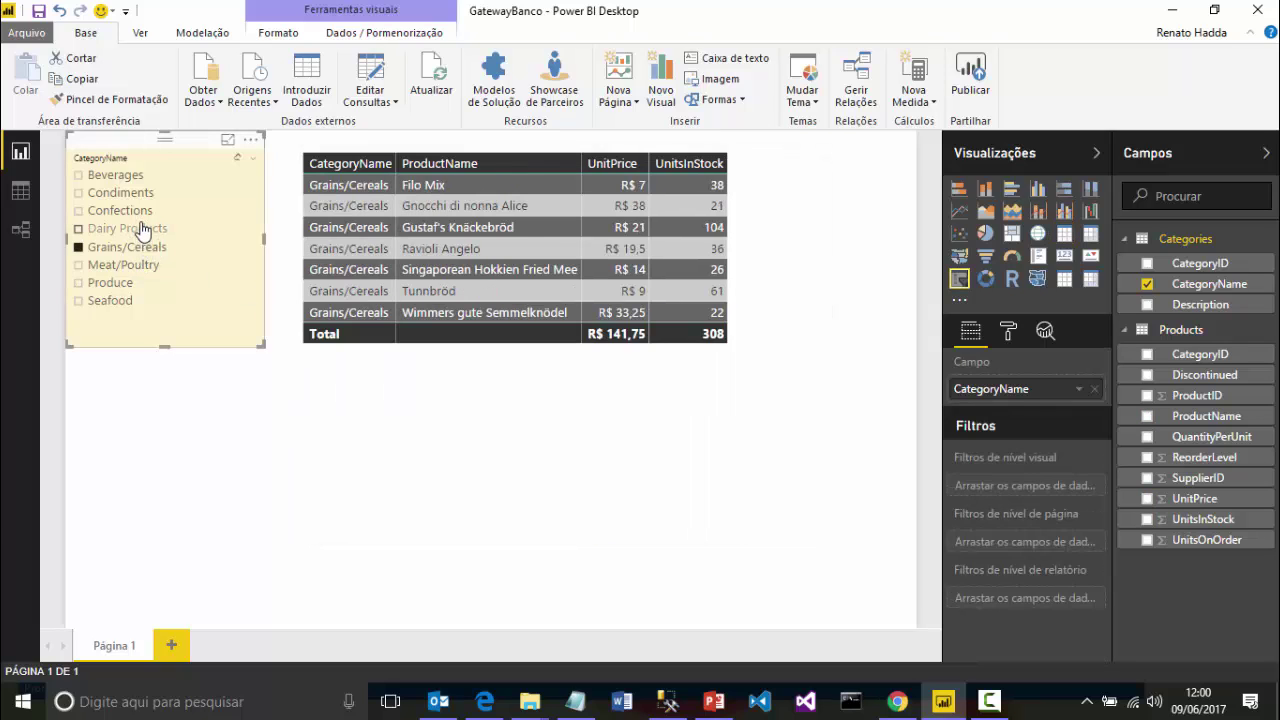
left_click(132, 211)
left_click(130, 193)
left_click(128, 177)
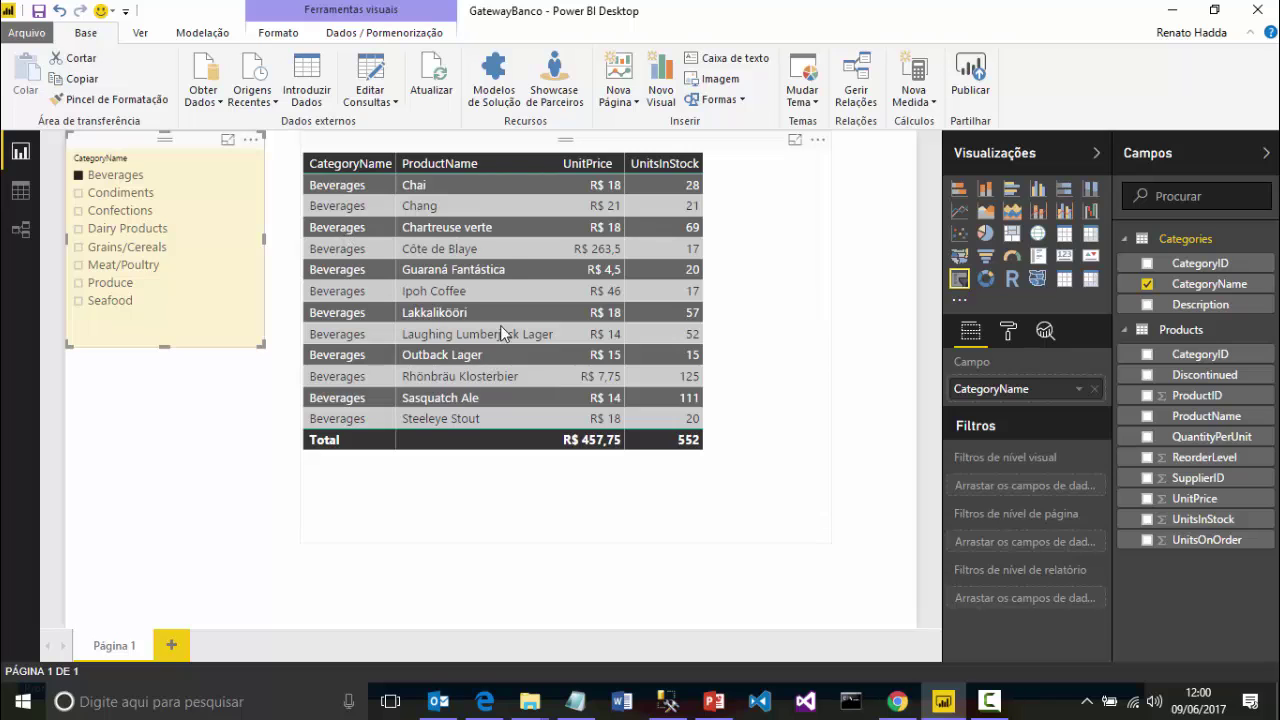
Switch to SQL Server Management Studio, reposition its window and widen the dbo.Products data grid.
key("alt+Tab")
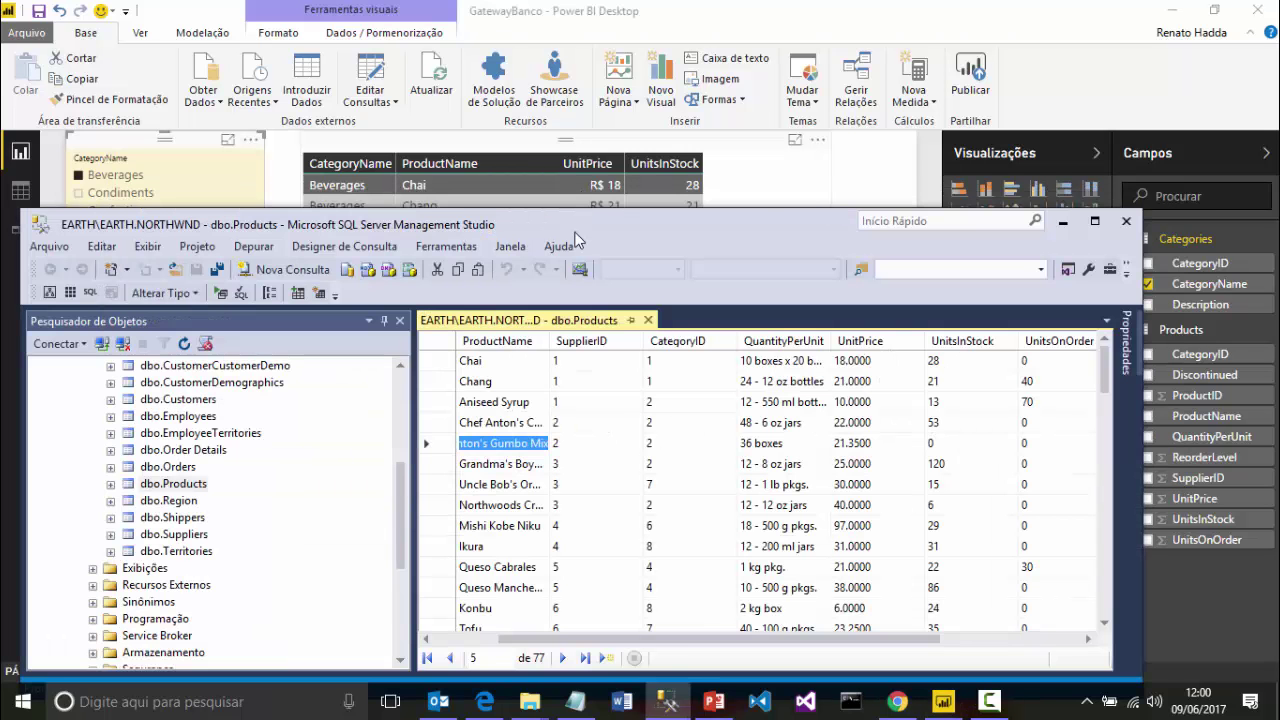
left_click_drag(582, 218, 591, 214)
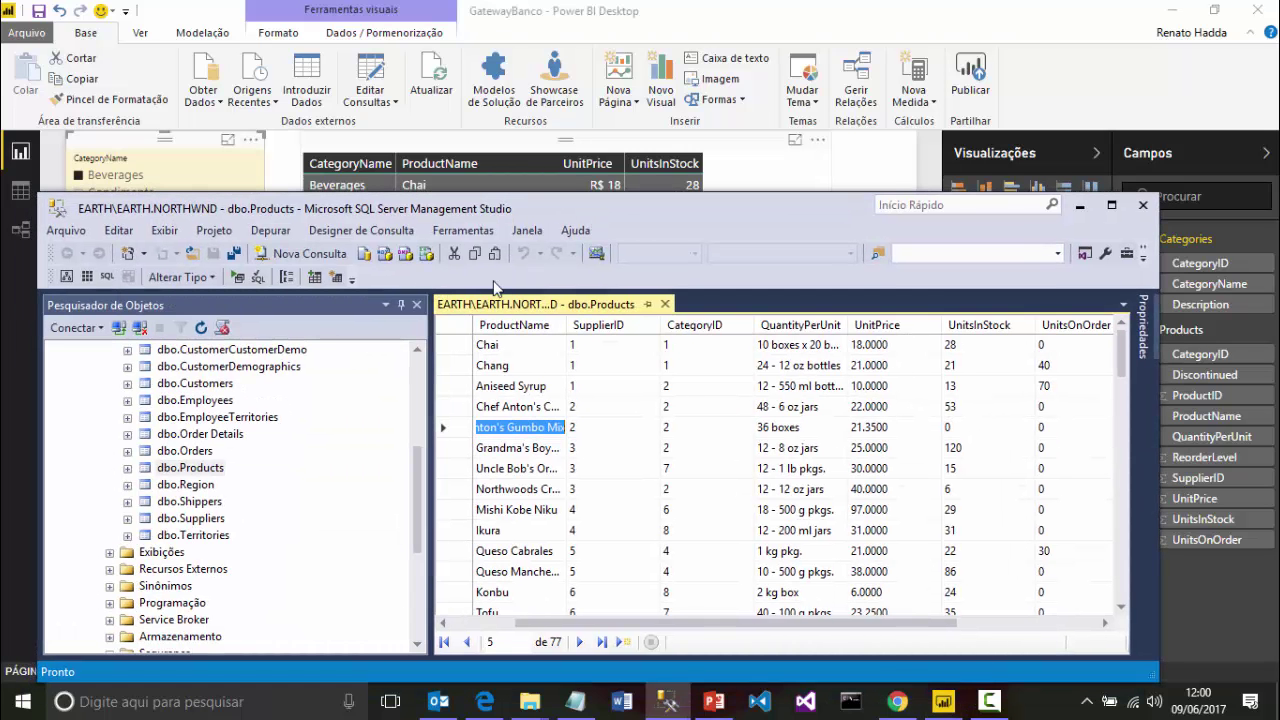
left_click_drag(431, 336, 378, 336)
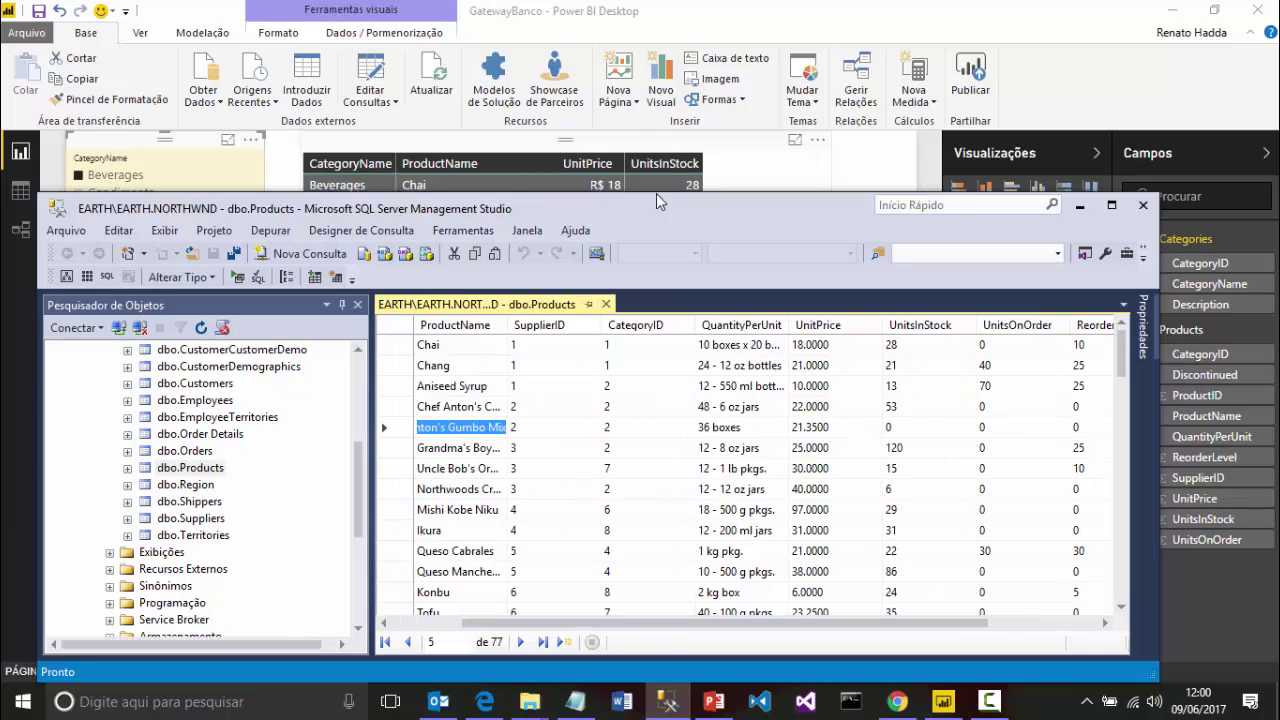
Set Chai's UnitPrice to 20 and UnitsInStock to 30 in the dbo.Products table and commit the row.
left_click(818, 345)
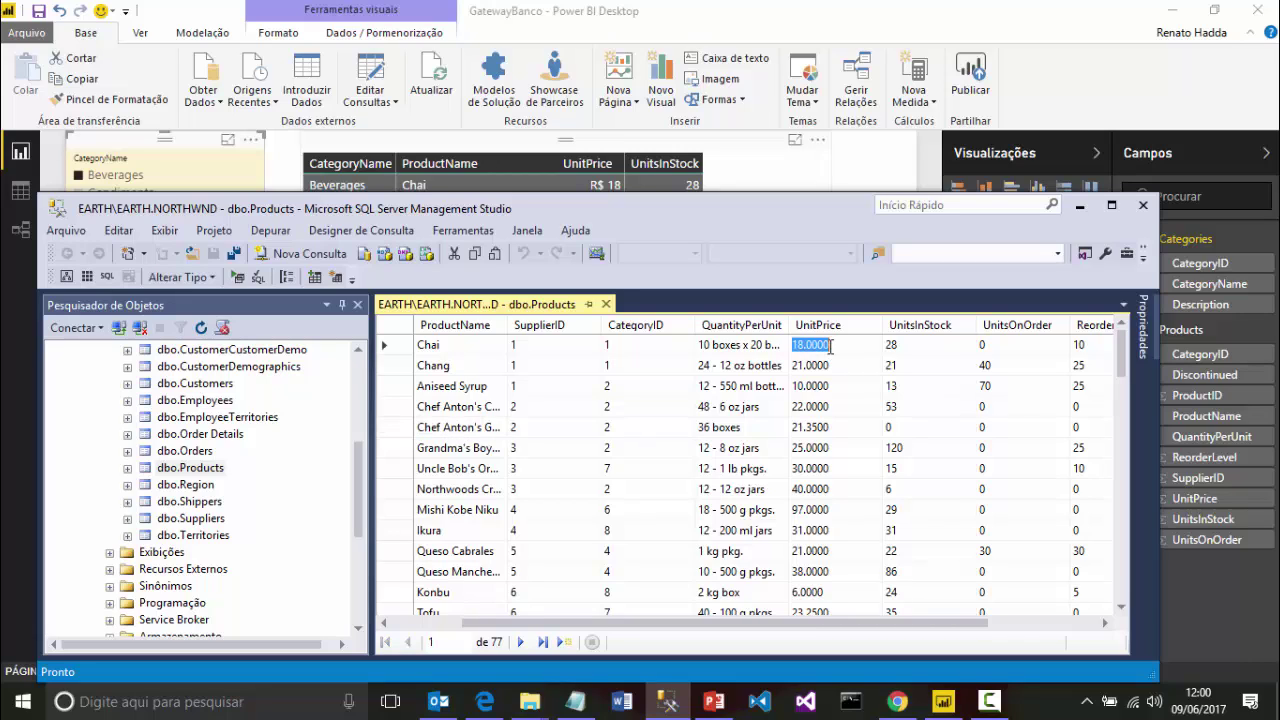
type("20")
key("Tab")
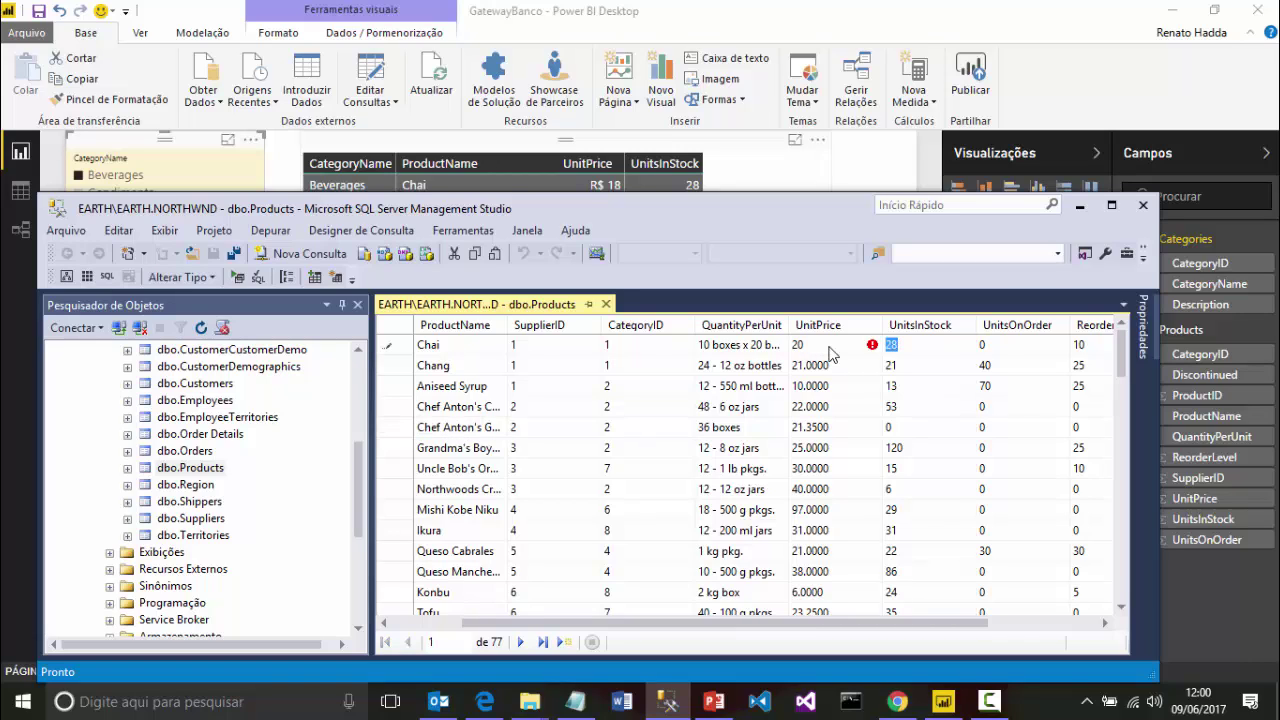
type("30")
key("Down")
key("Down")
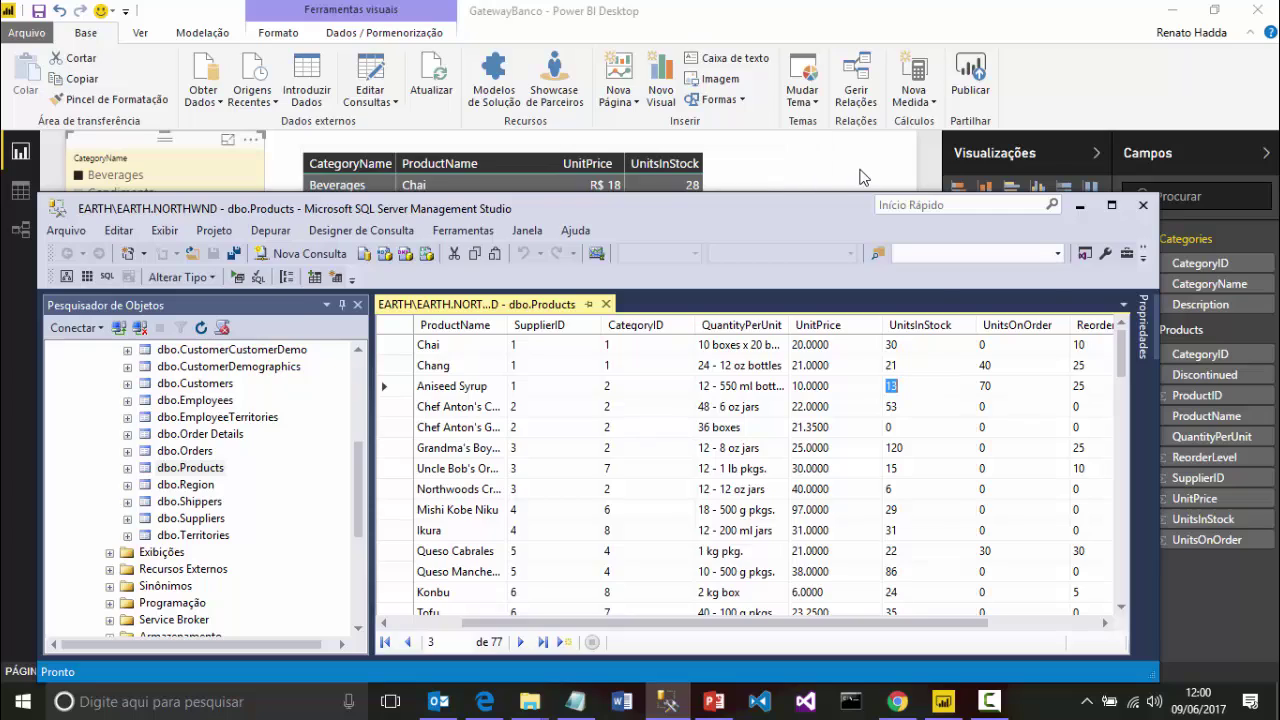
Switch to Power BI Desktop, refresh the report data and compare Chai's values with the database table.
left_click(787, 180)
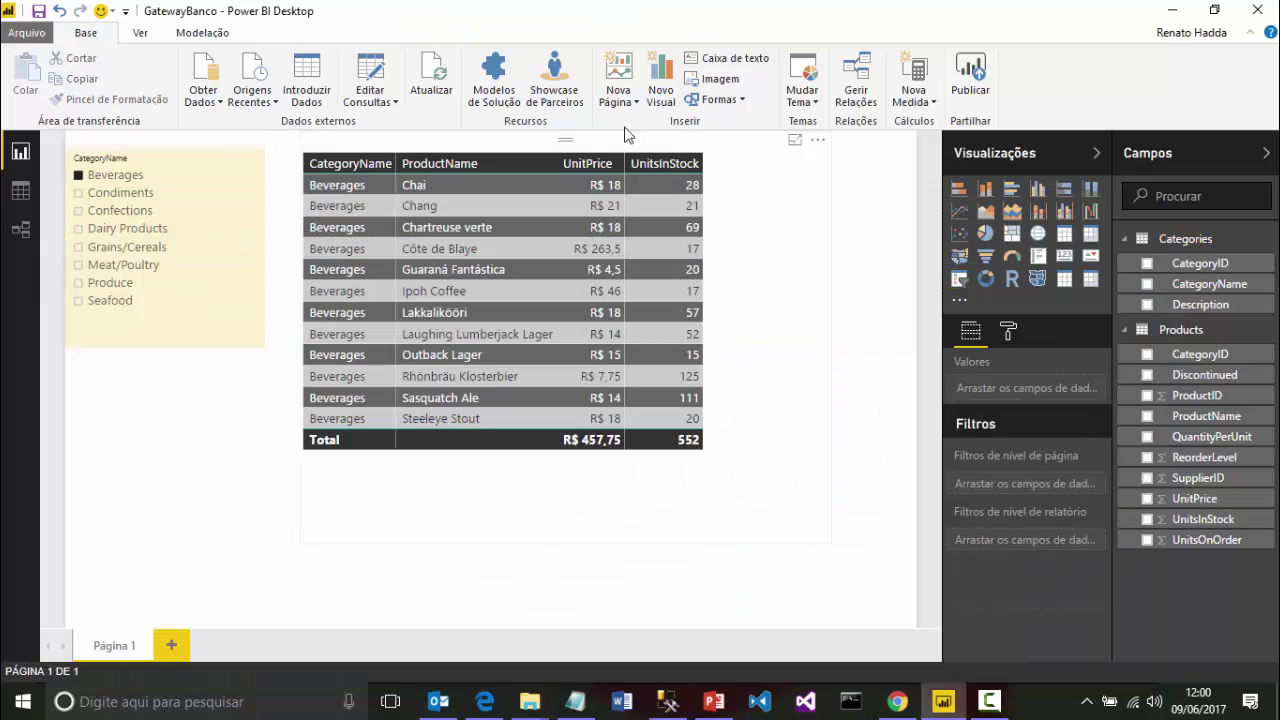
left_click(445, 85)
key("alt+Tab")
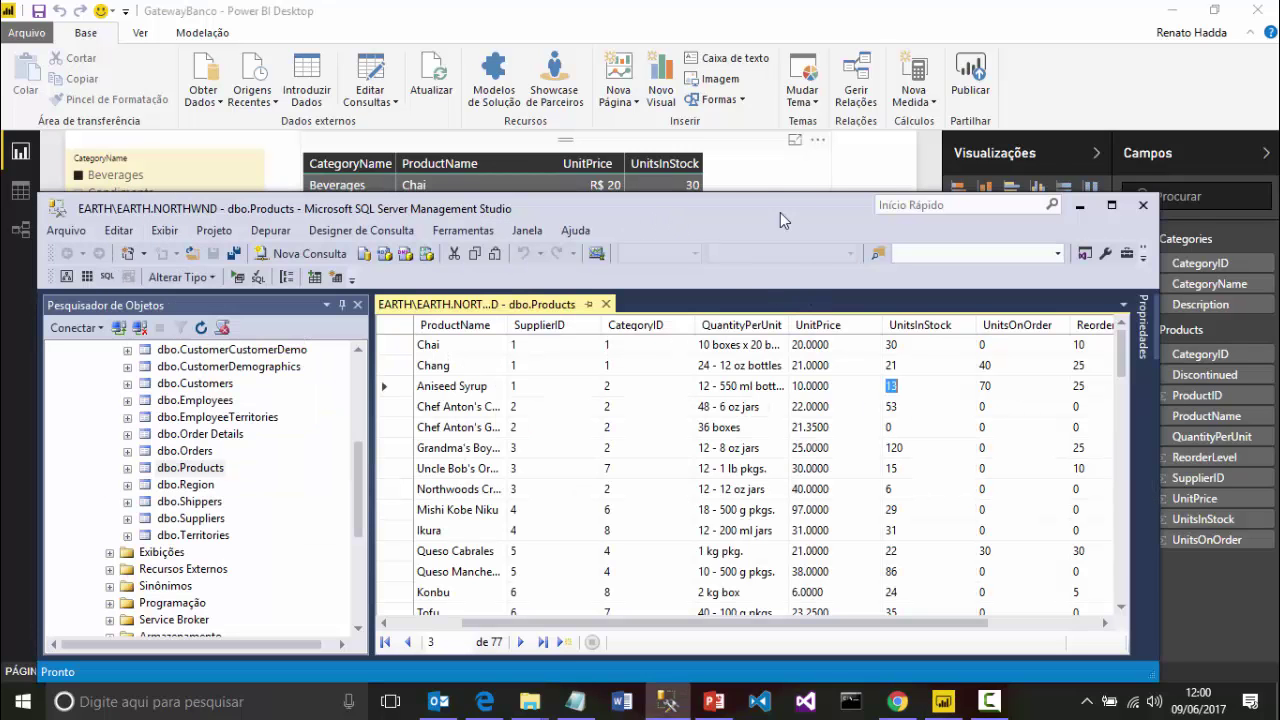
left_click(893, 185)
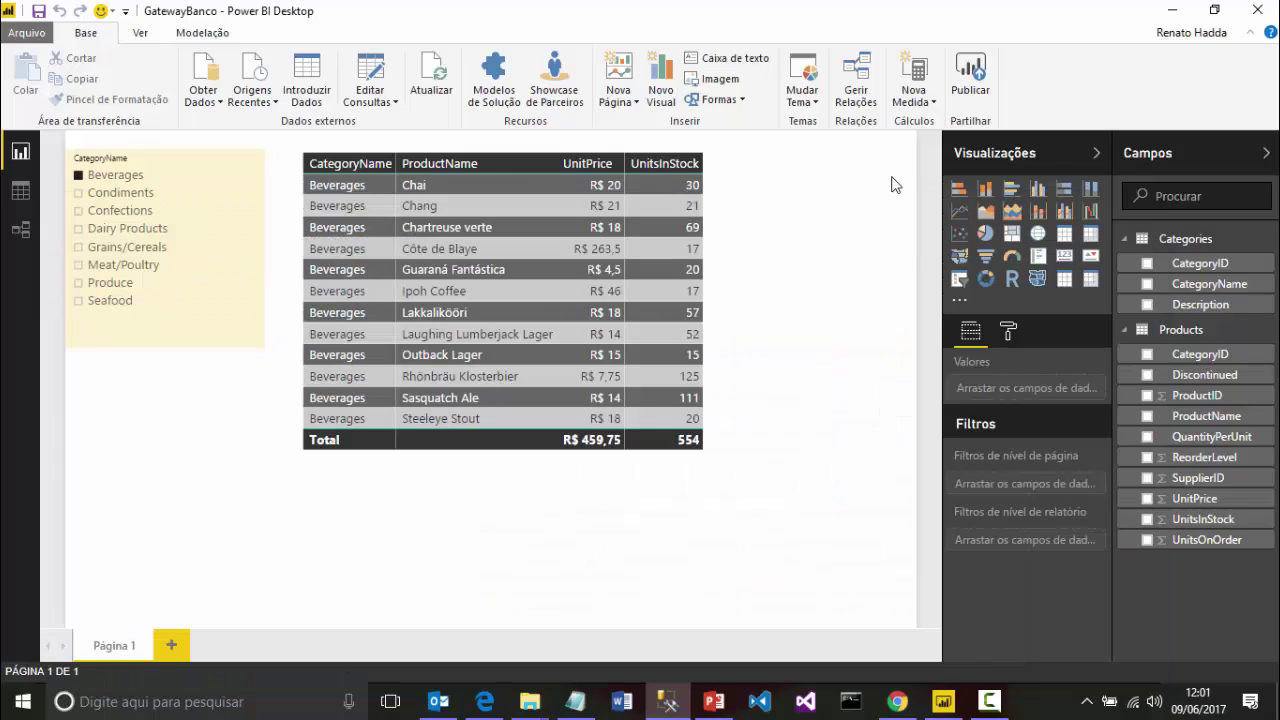
Save the GatewayBanco report's changes and publish it to the workspace "A minha área de trabalho".
left_click(980, 90)
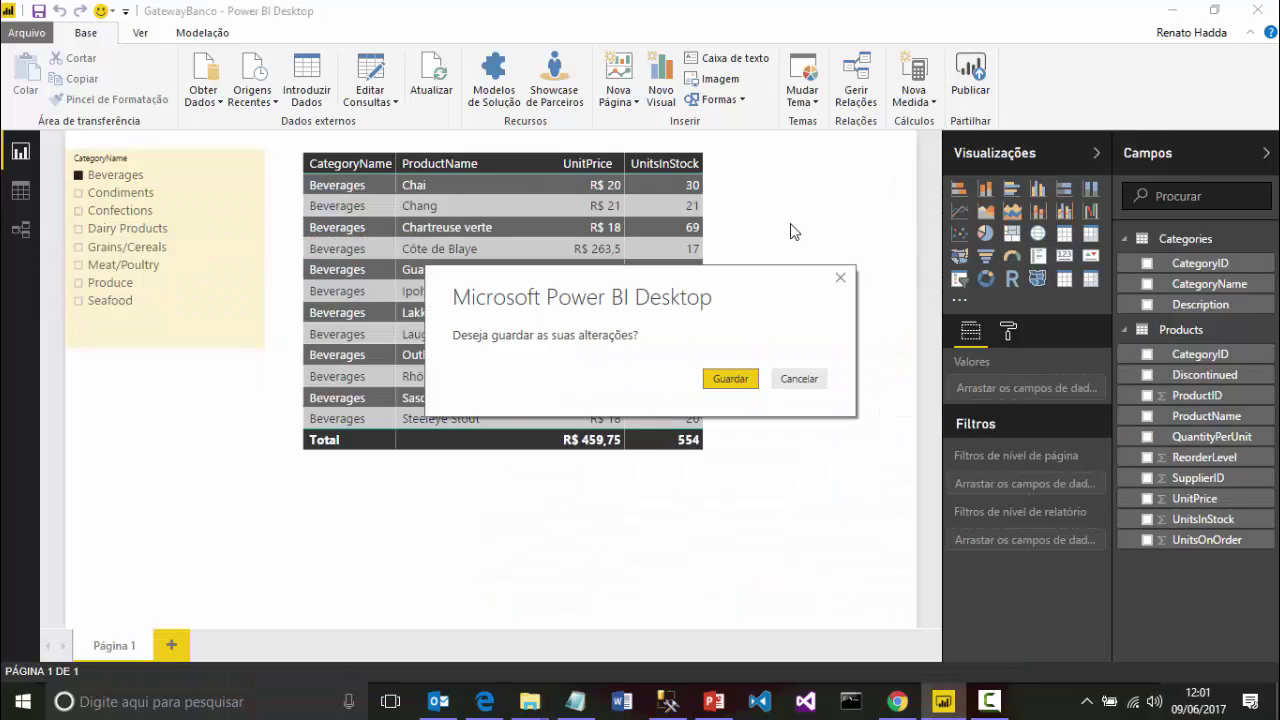
left_click(730, 380)
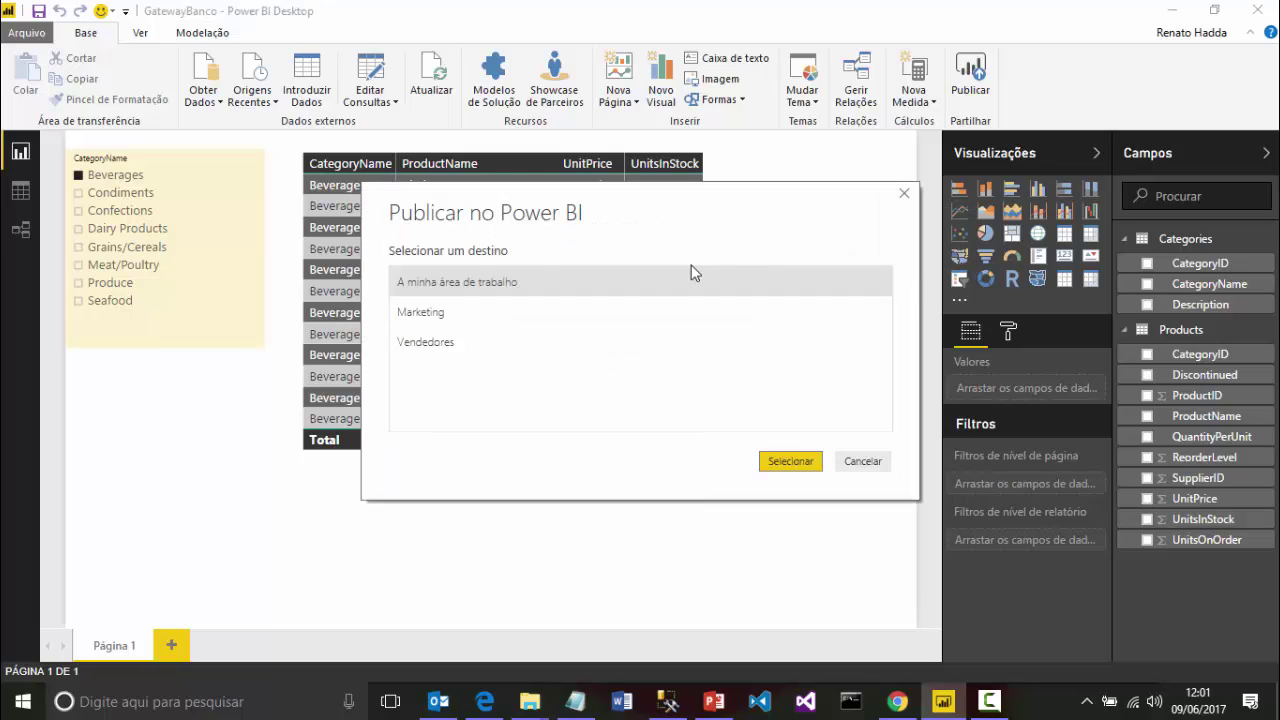
left_click(476, 284)
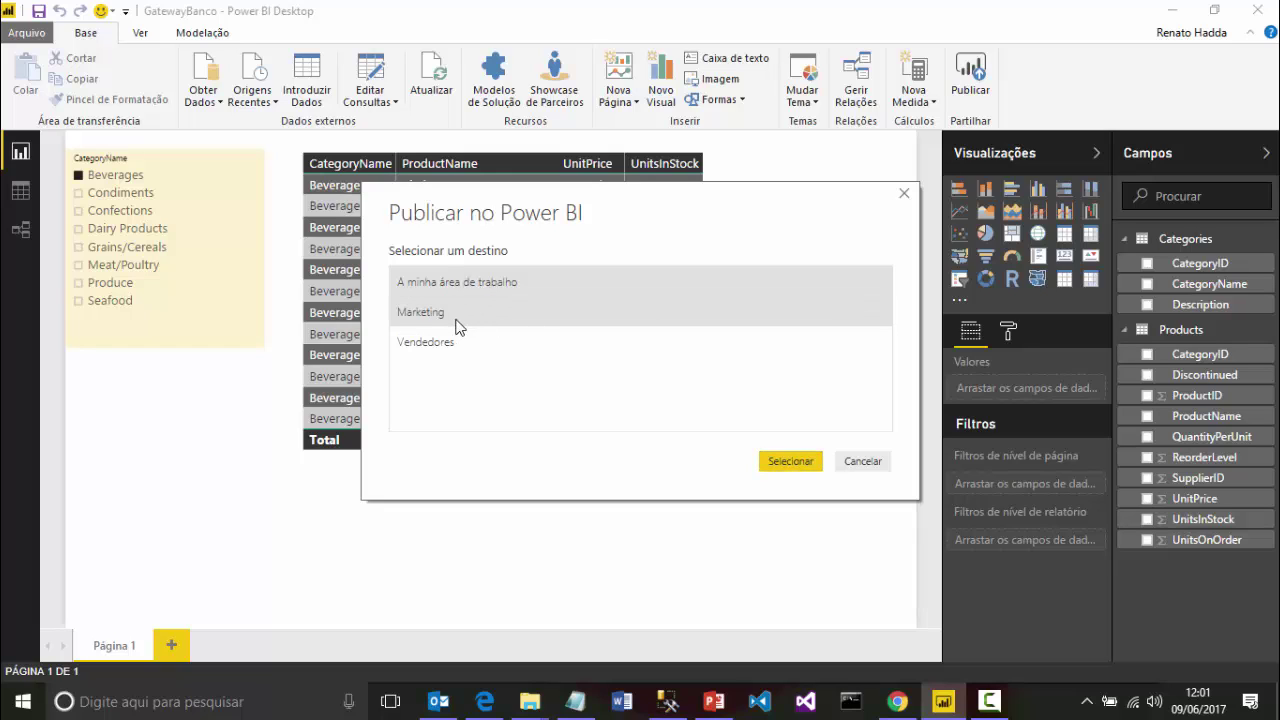
left_click(790, 461)
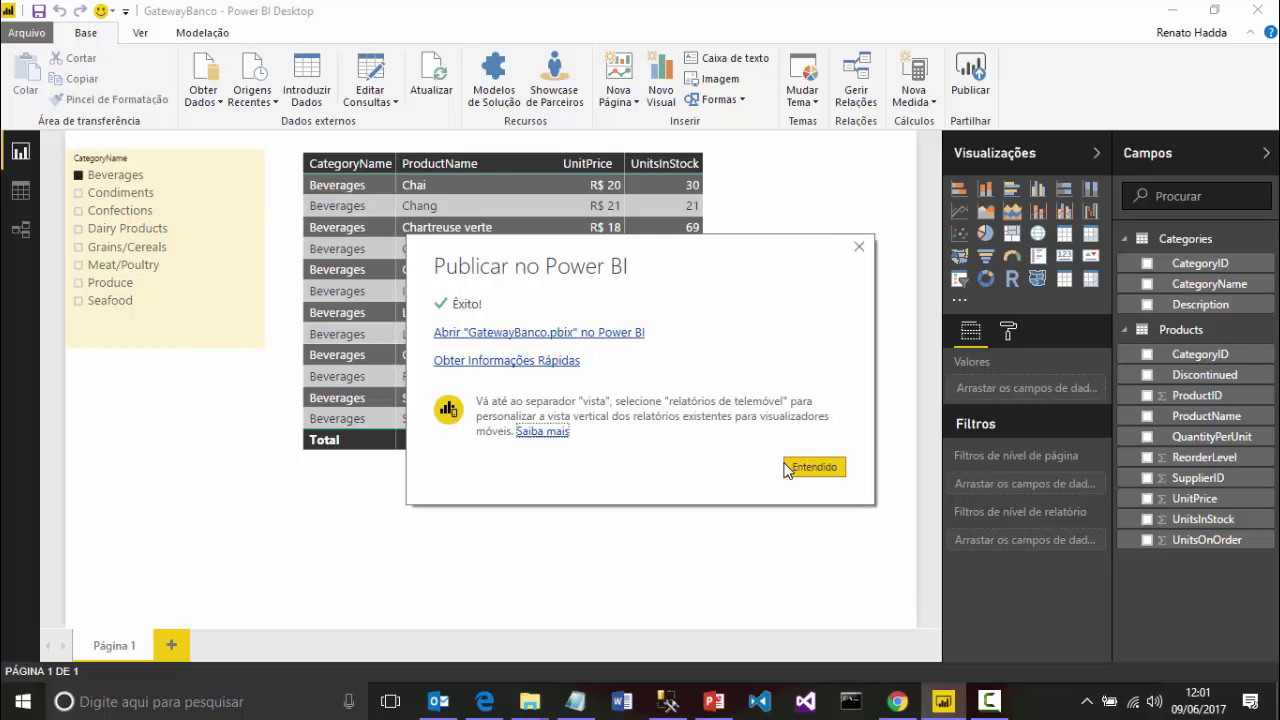
left_click(814, 467)
Switch to the Power BI service in Edge, open the GatewayBanco report and dismiss the dataset notification.
left_click(485, 700)
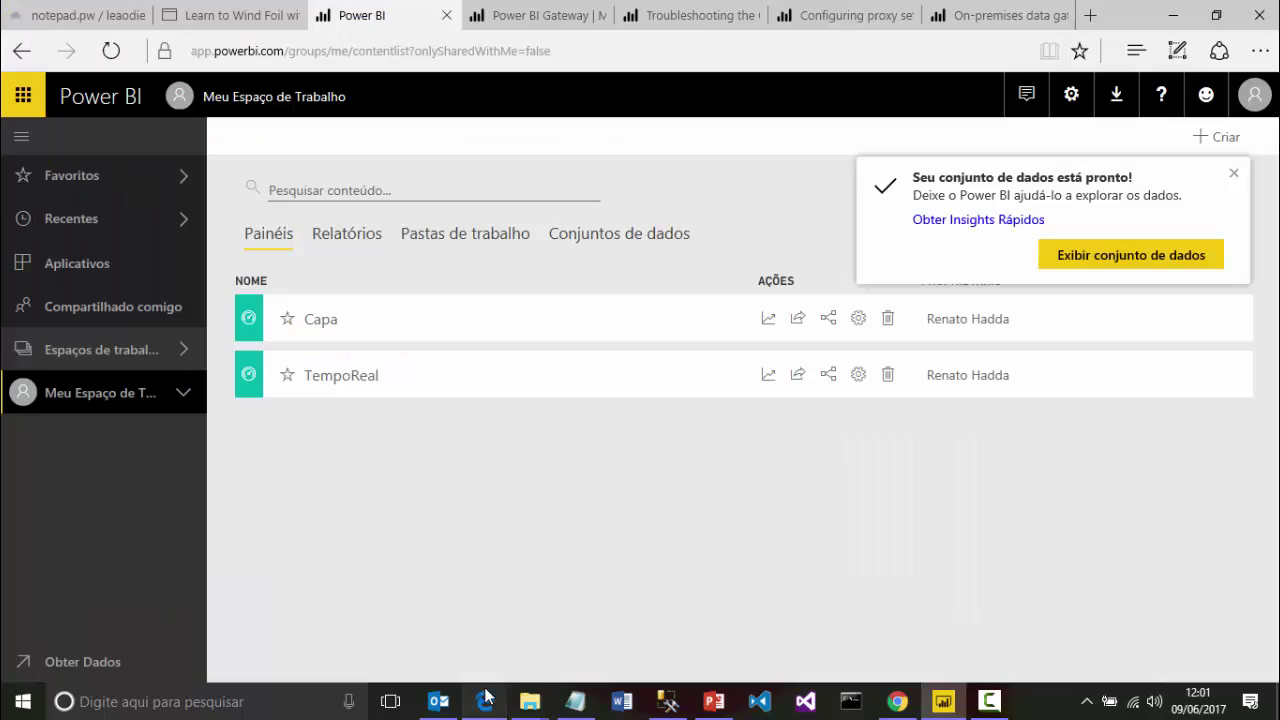
left_click(87, 352)
left_click(308, 366)
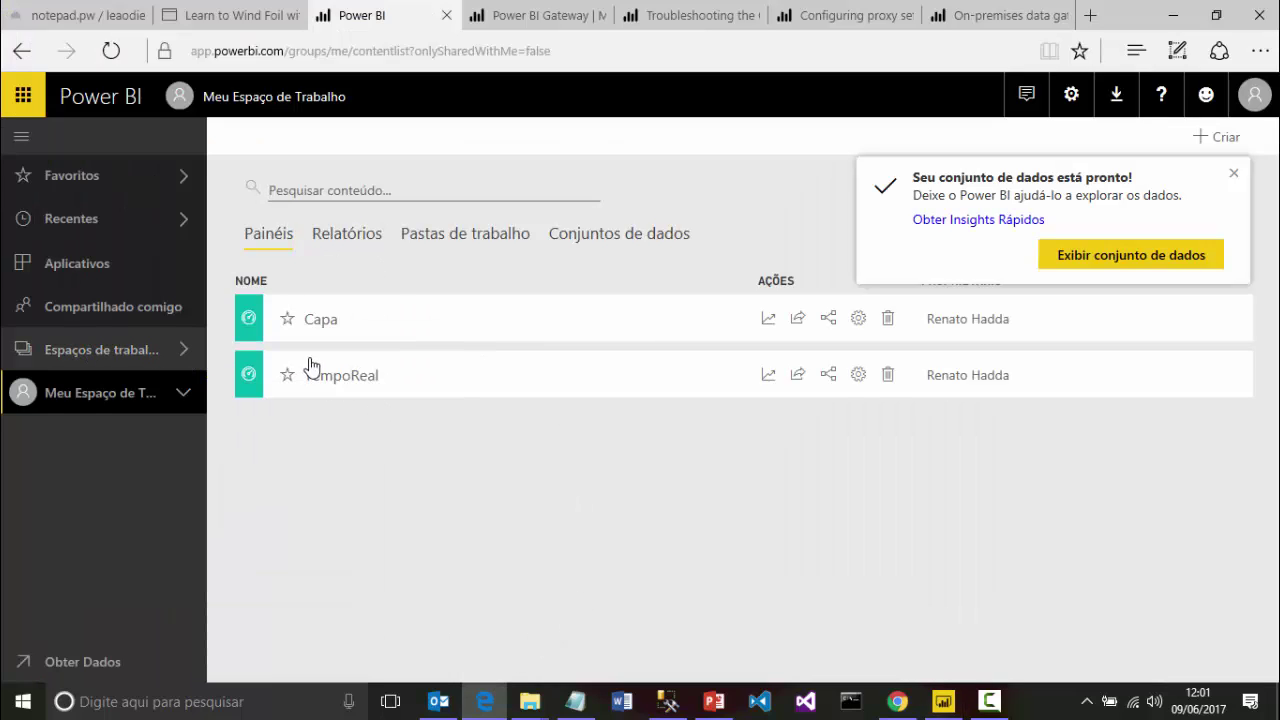
left_click(344, 242)
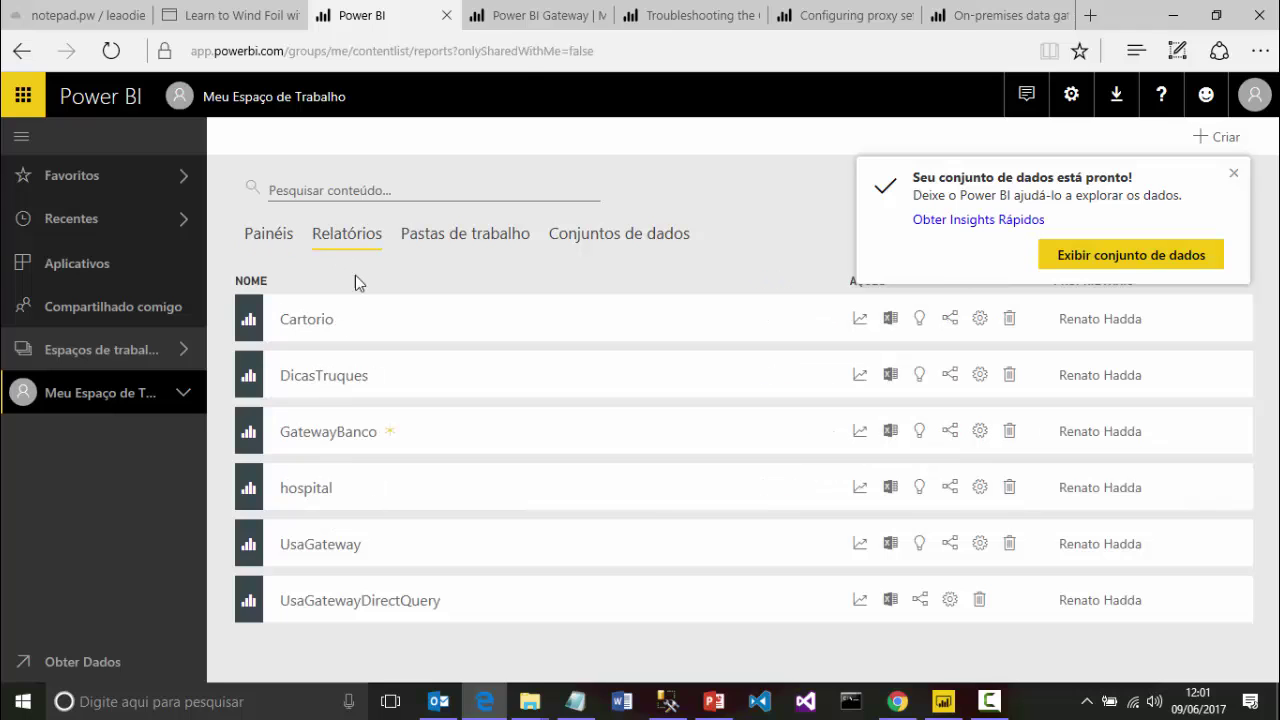
left_click(348, 432)
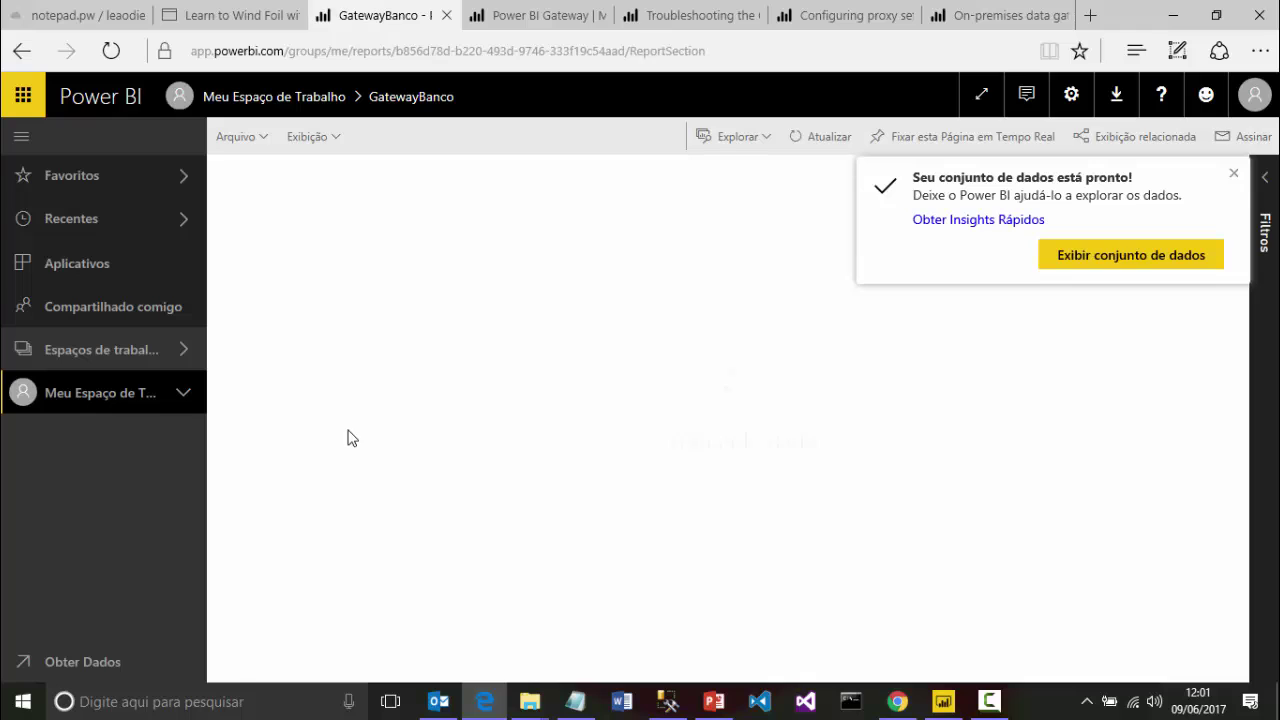
left_click(1233, 174)
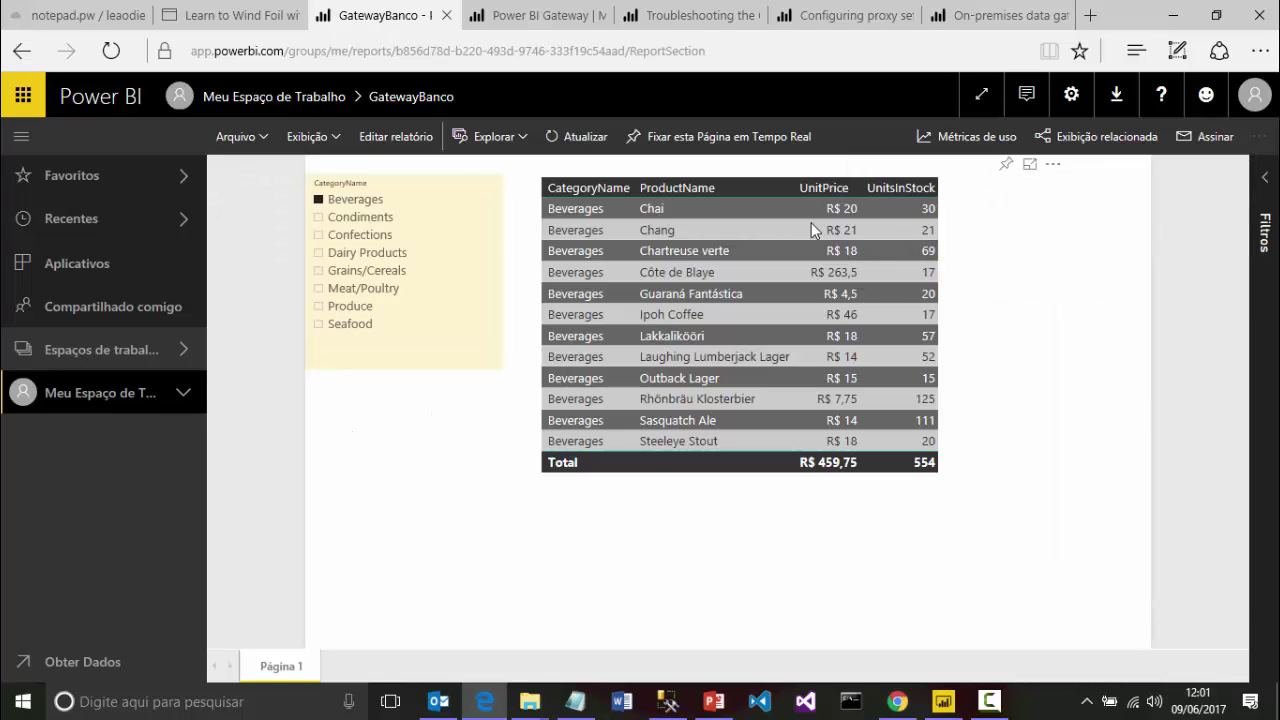
Test the published report's slicer with Condiments, Confections and Dairy Products, returning to Beverages.
left_click(362, 217)
left_click(378, 238)
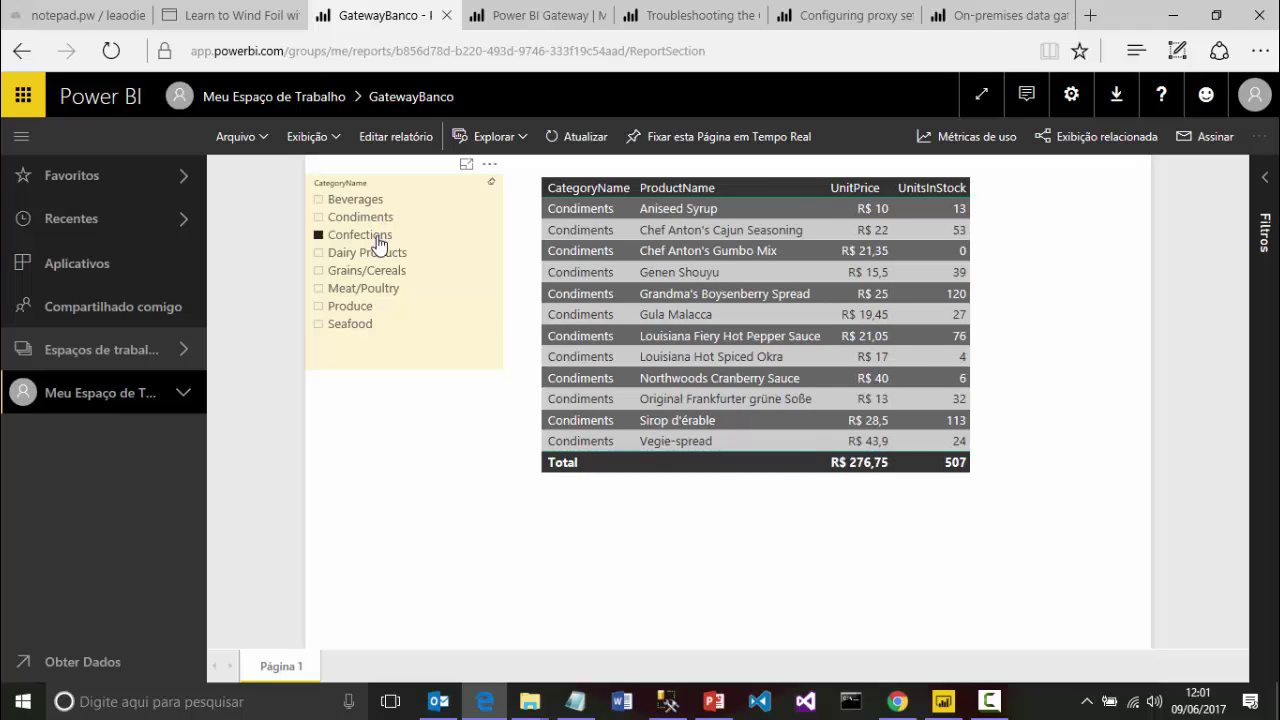
left_click(370, 253)
left_click(345, 199)
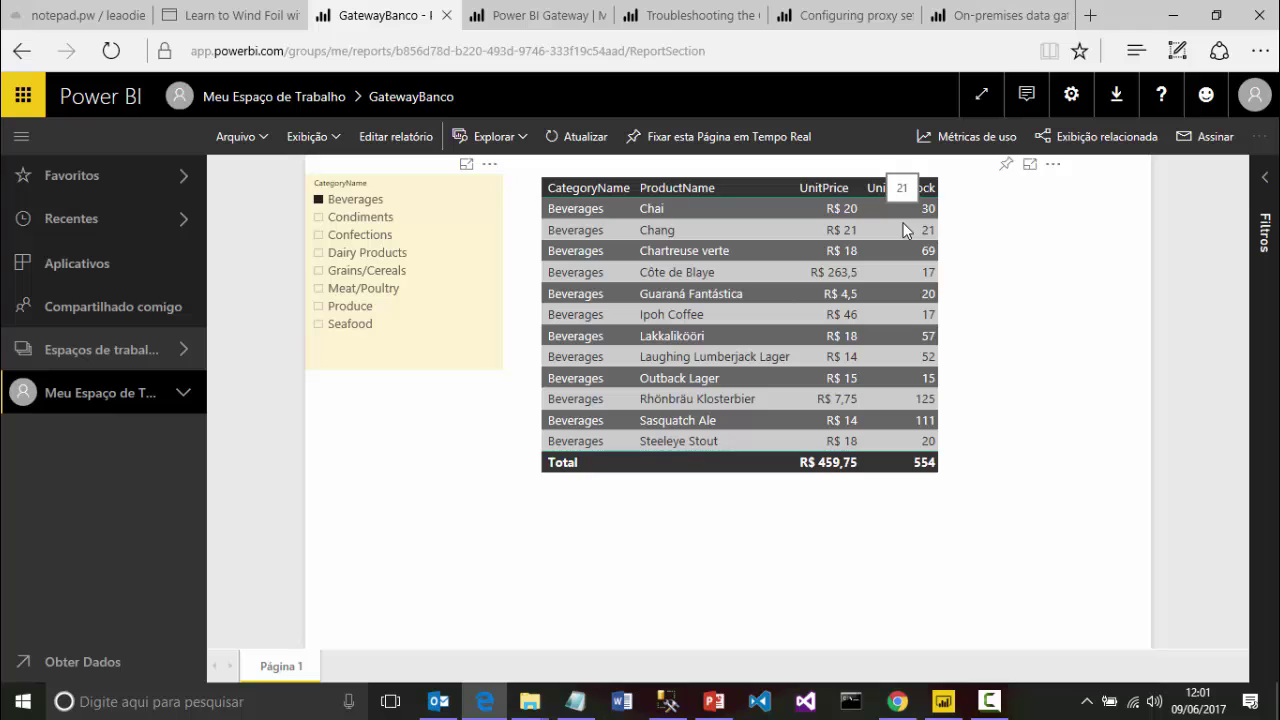
Switch to SQL Server Management Studio and set Chai's UnitPrice to 25 and UnitsInStock to 35 in dbo.Products.
key("alt+Tab")
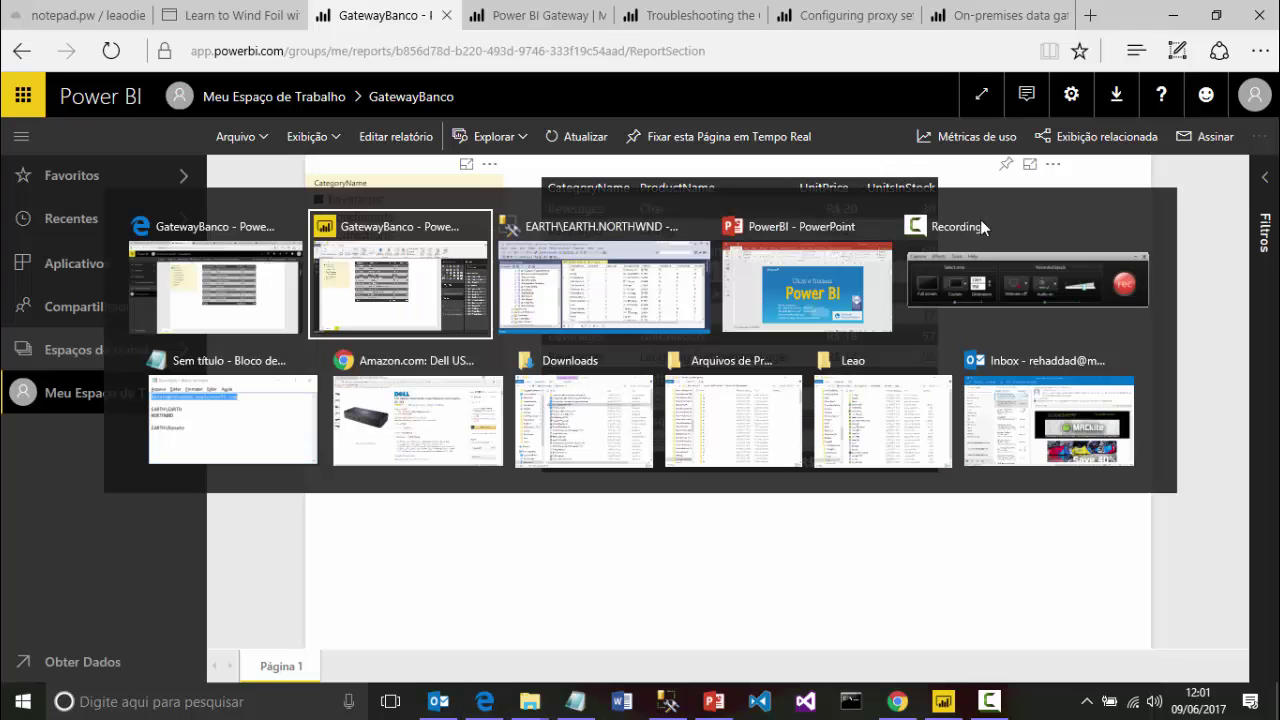
key("Tab")
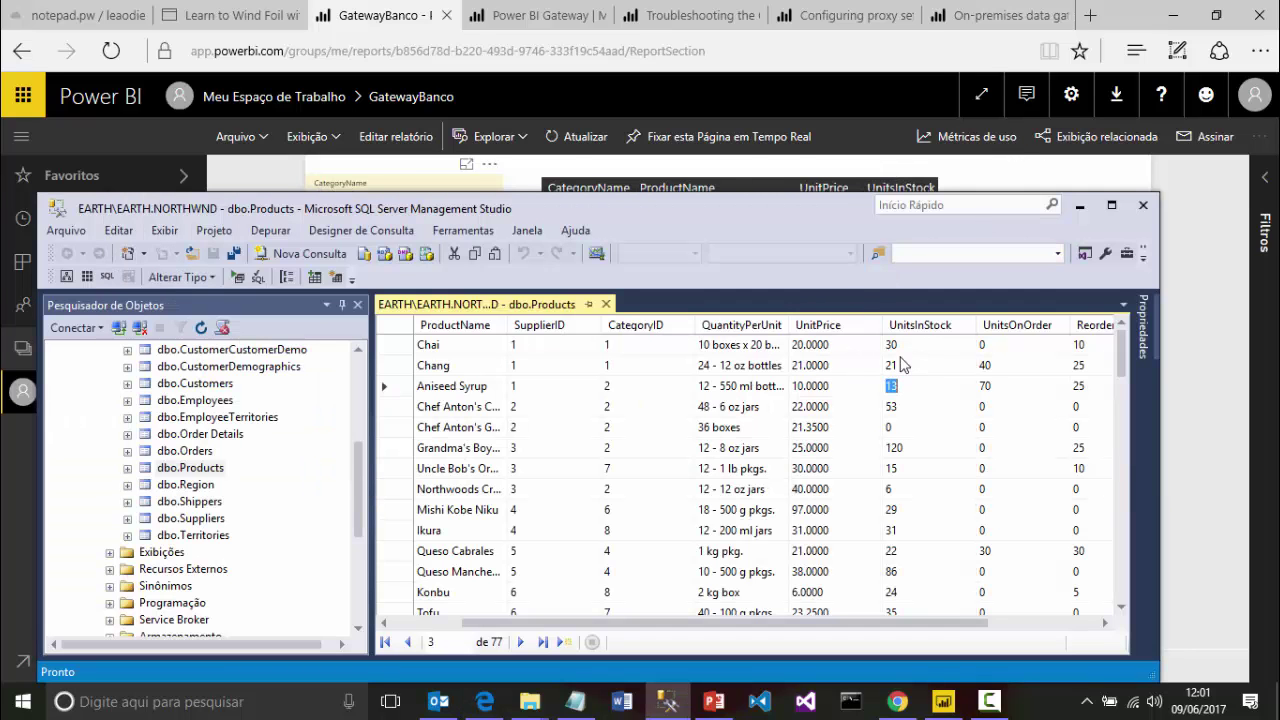
left_click(850, 344)
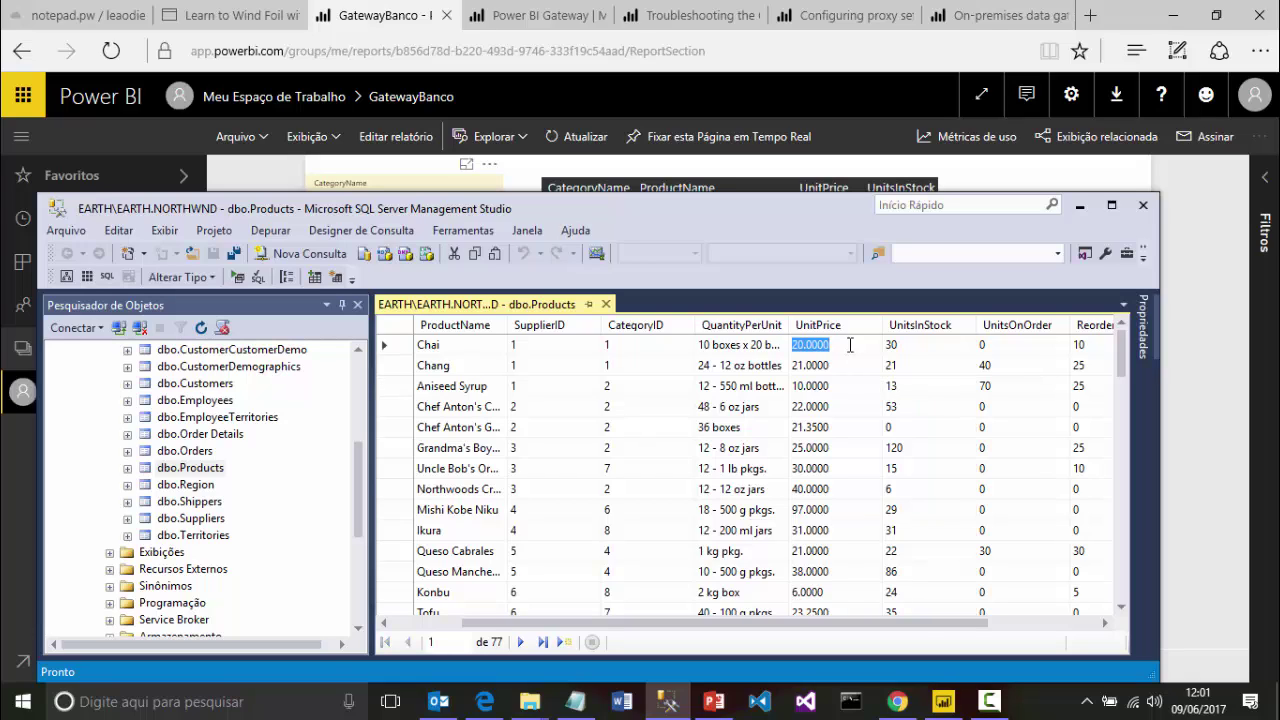
type("25")
key("Tab")
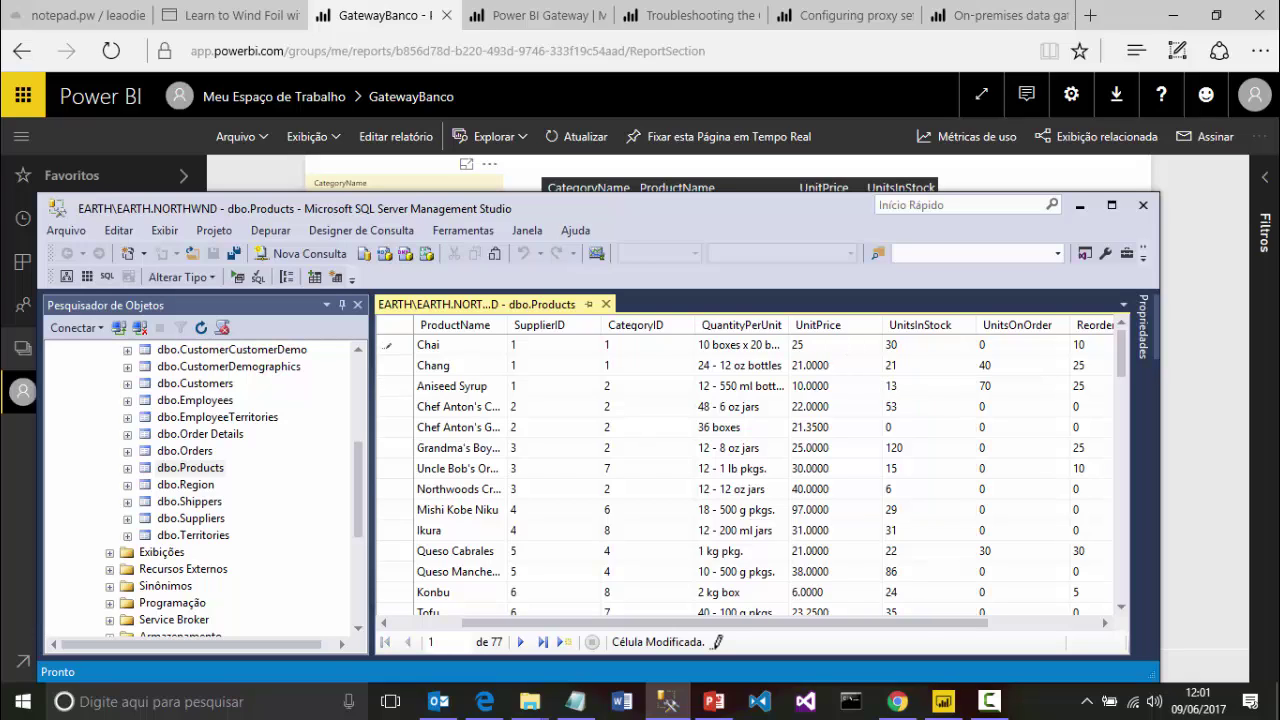
type("35")
key("Down")
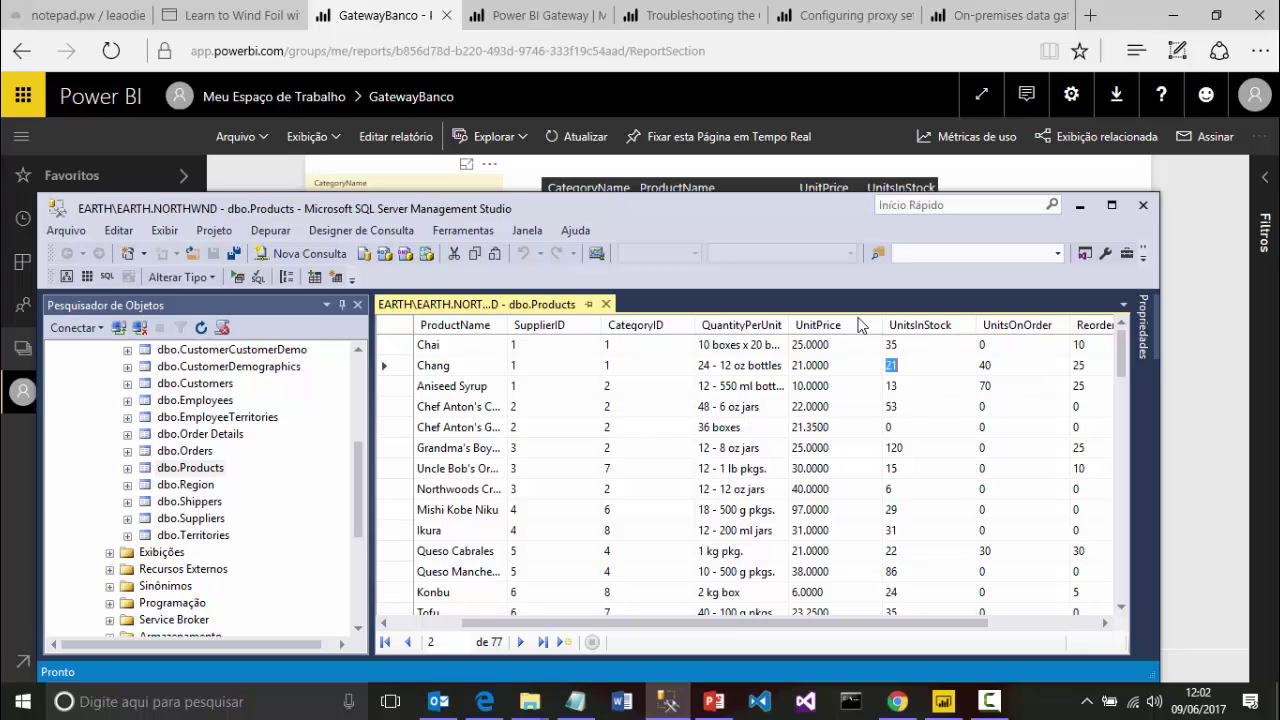
Switch to Power BI Desktop, refresh the report data, check Chai's UnitPrice and UnitsInStock, and minimize the window.
left_click(941, 703)
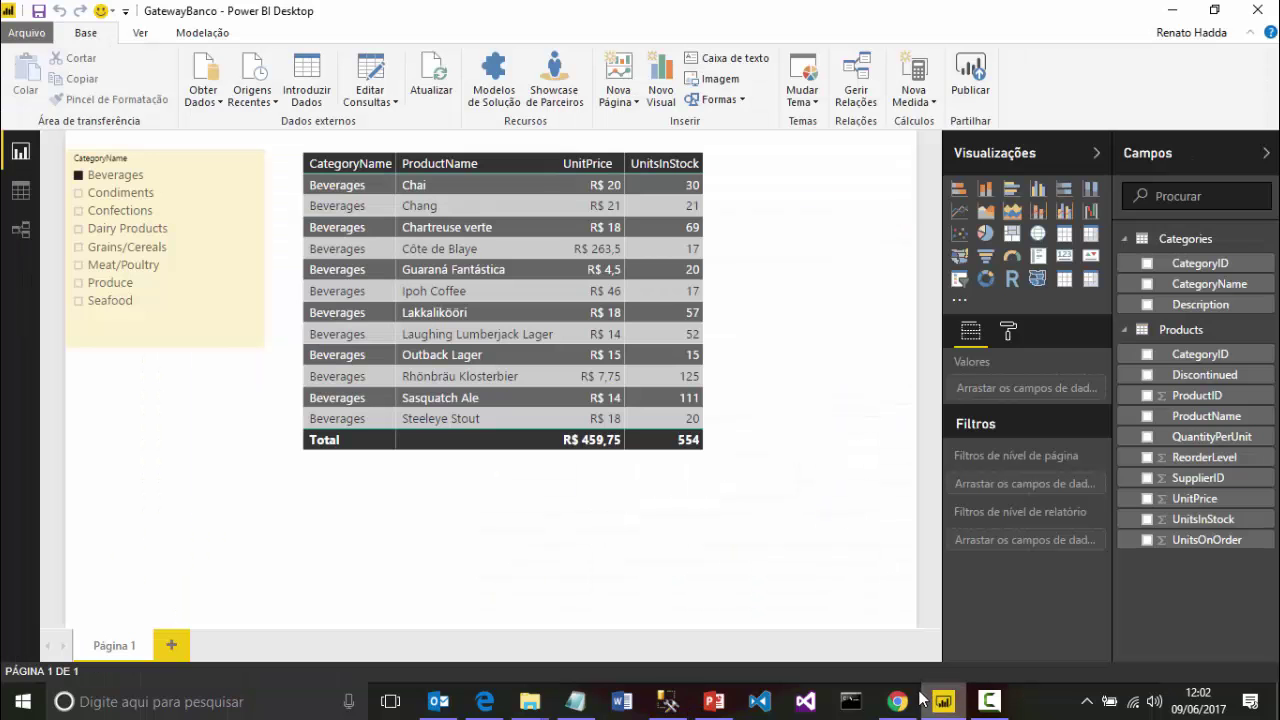
left_click(446, 72)
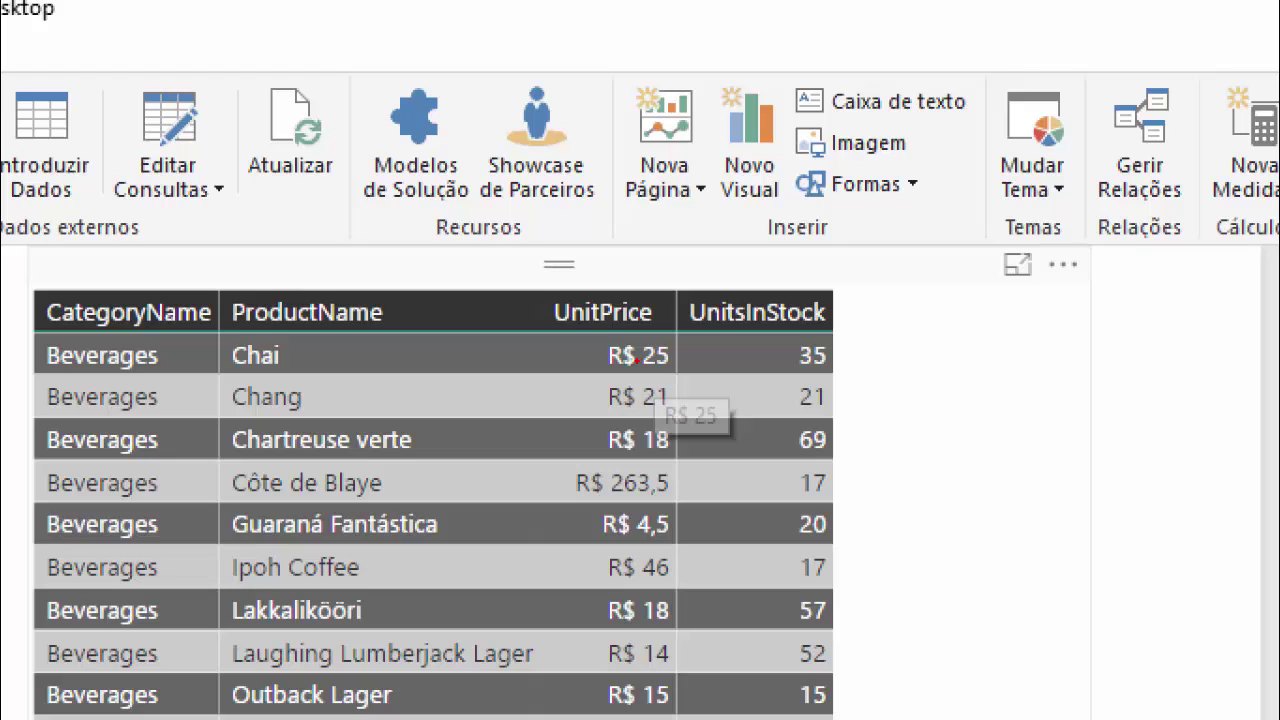
left_click_drag(637, 362, 686, 368)
left_click_drag(766, 358, 830, 368)
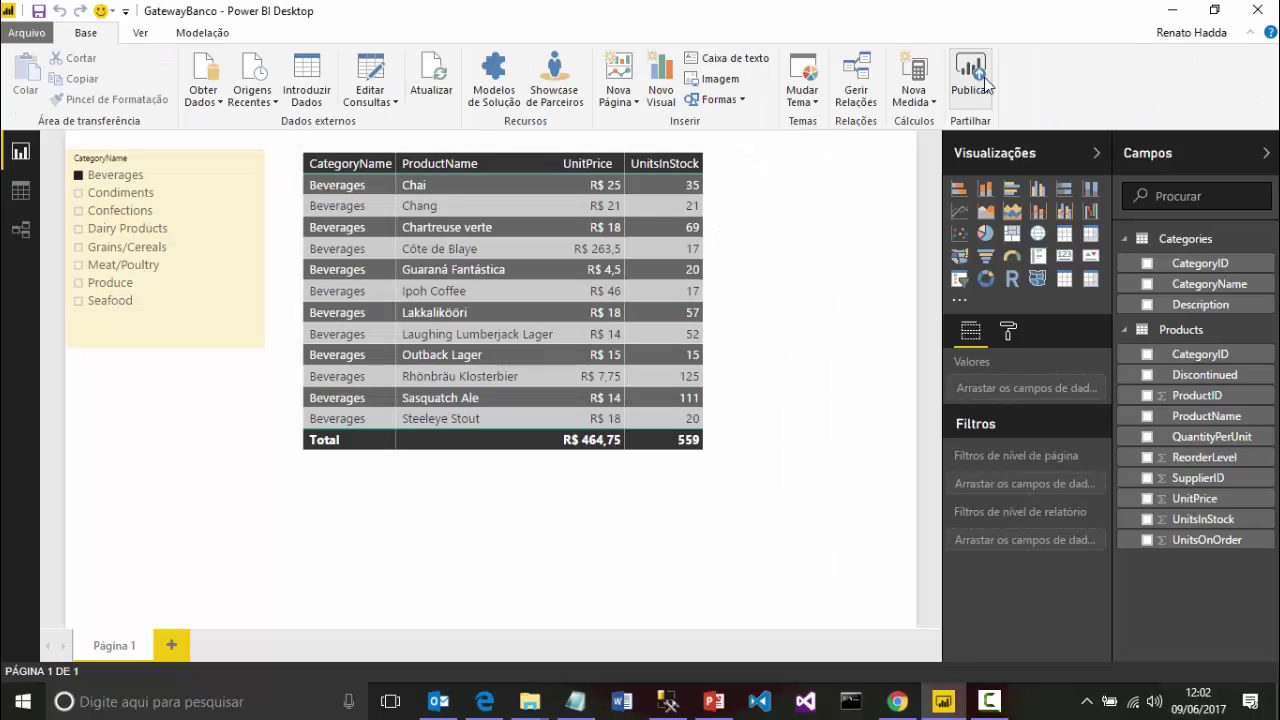
left_click(1171, 15)
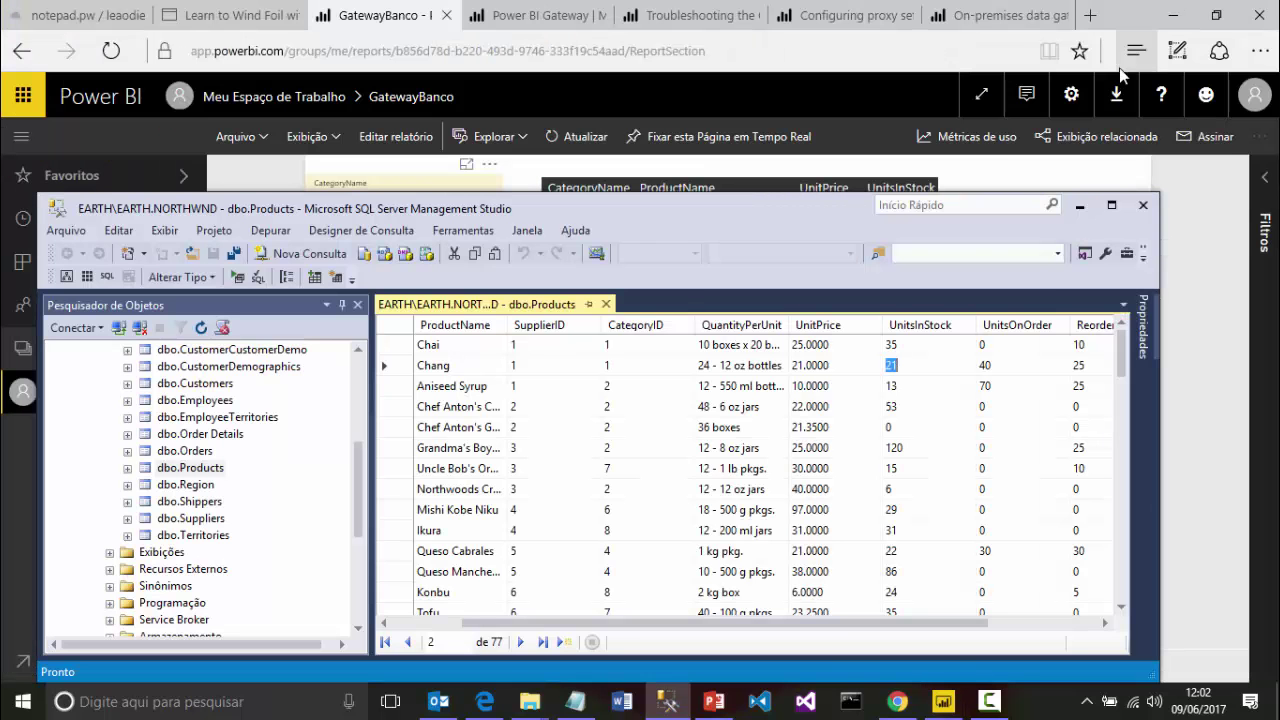
Minimize SQL Server Management Studio, open the on-premises data gateway documentation and mark the diagram's title, cloud services and on-premises data sources.
left_click(1078, 208)
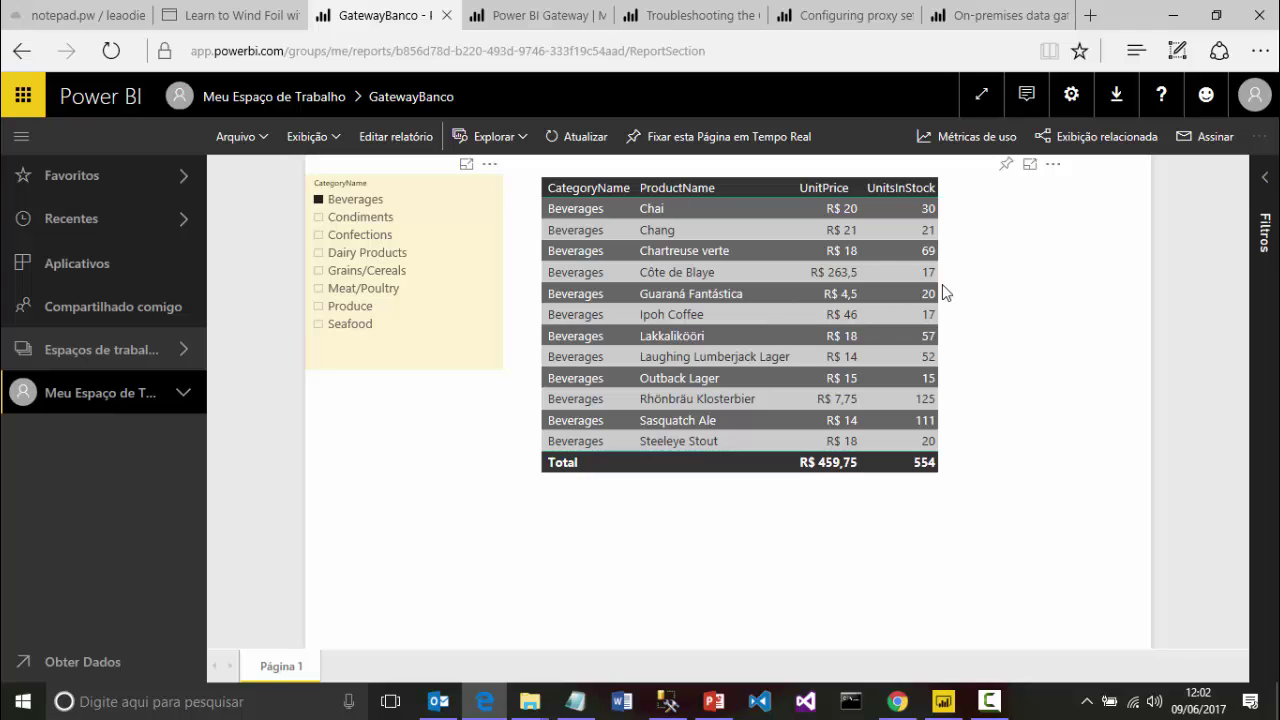
left_click(983, 15)
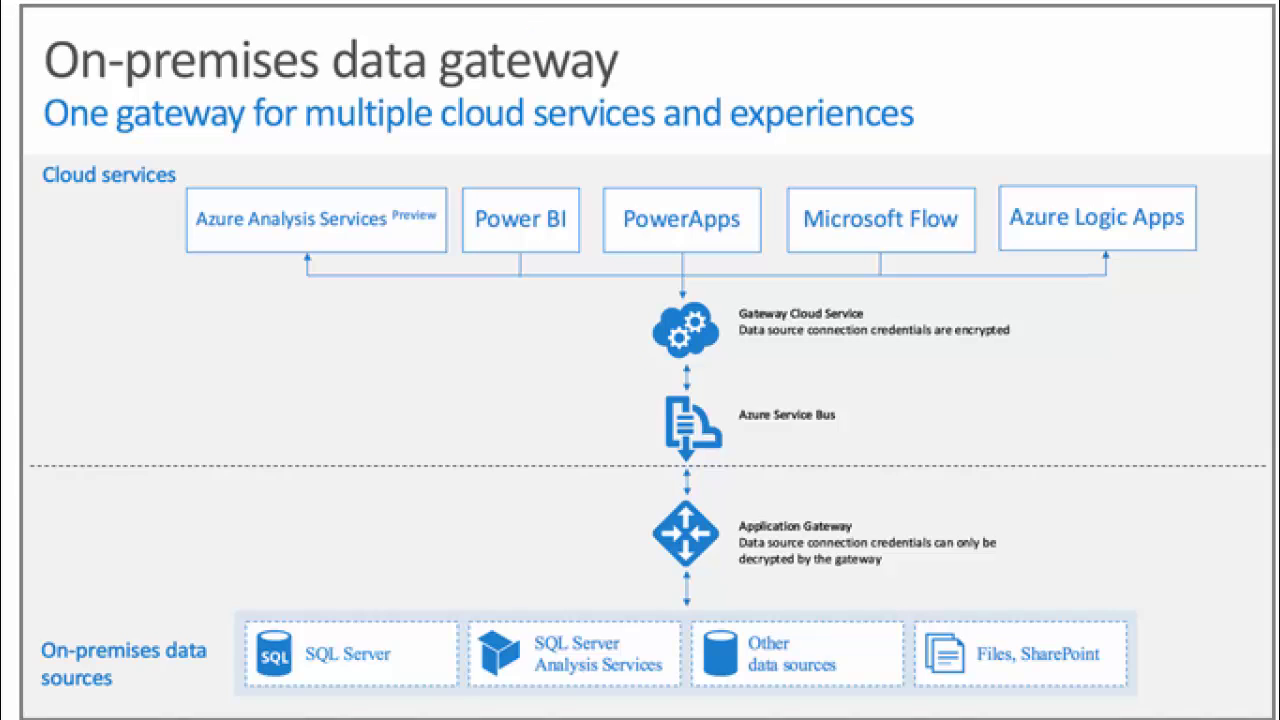
left_click_drag(624, 72, 668, 60)
mouse_move(99, 148)
left_mouse_down()
mouse_move(40, 140)
mouse_move(23, 186)
mouse_move(34, 243)
mouse_move(370, 284)
mouse_move(1210, 264)
left_mouse_up()
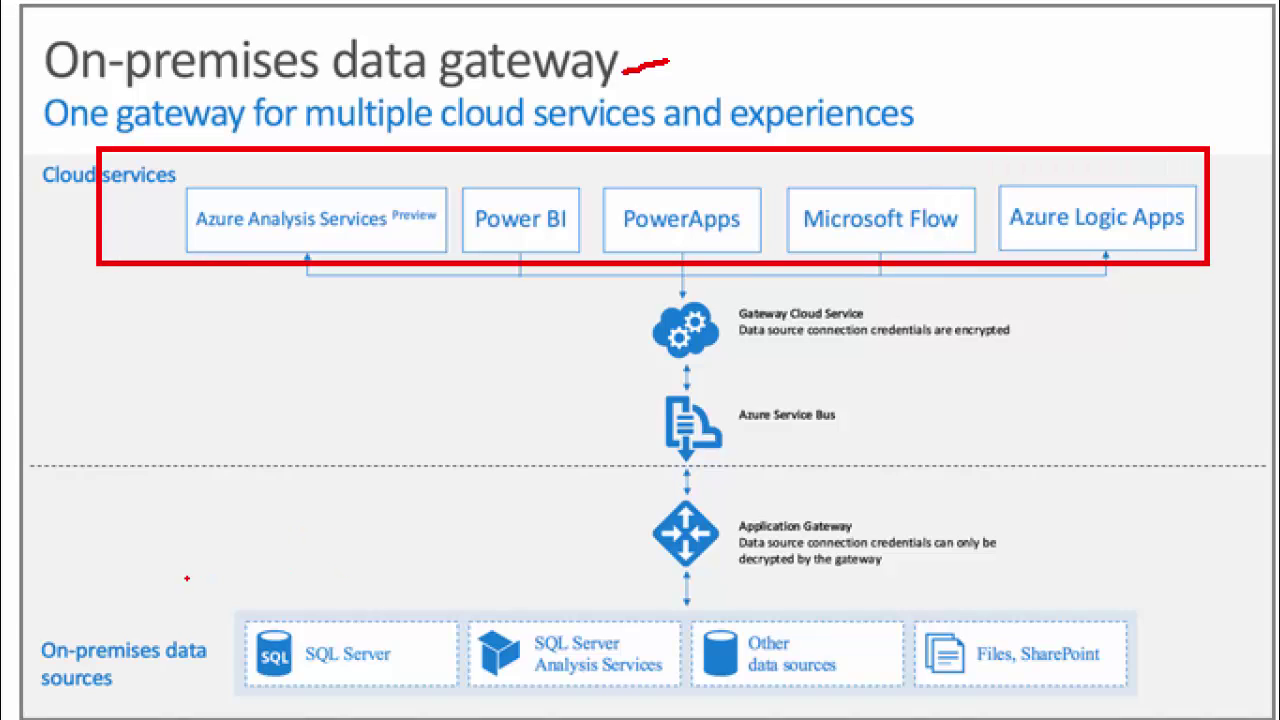
mouse_move(186, 578)
left_mouse_down()
mouse_move(430, 630)
mouse_move(494, 684)
mouse_move(1062, 714)
mouse_move(1188, 680)
mouse_move(1155, 698)
left_mouse_up()
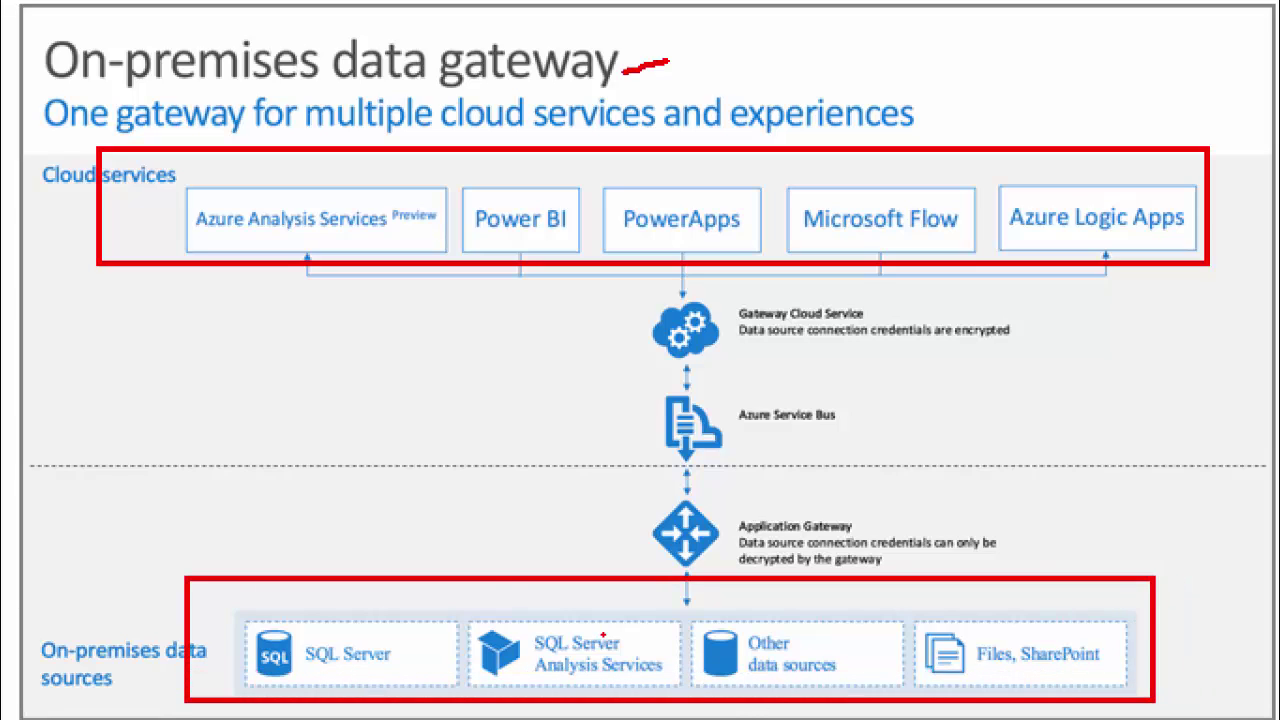
Trace the diagram's path from data sources to cloud services, box and link Application Gateway and Gateway Cloud Service, and exit annotation mode.
left_click_drag(350, 656, 385, 620)
left_click_drag(820, 665, 840, 644)
mouse_move(196, 597)
left_mouse_down()
mouse_move(155, 597)
mouse_move(105, 374)
mouse_move(279, 317)
mouse_move(352, 354)
left_mouse_up()
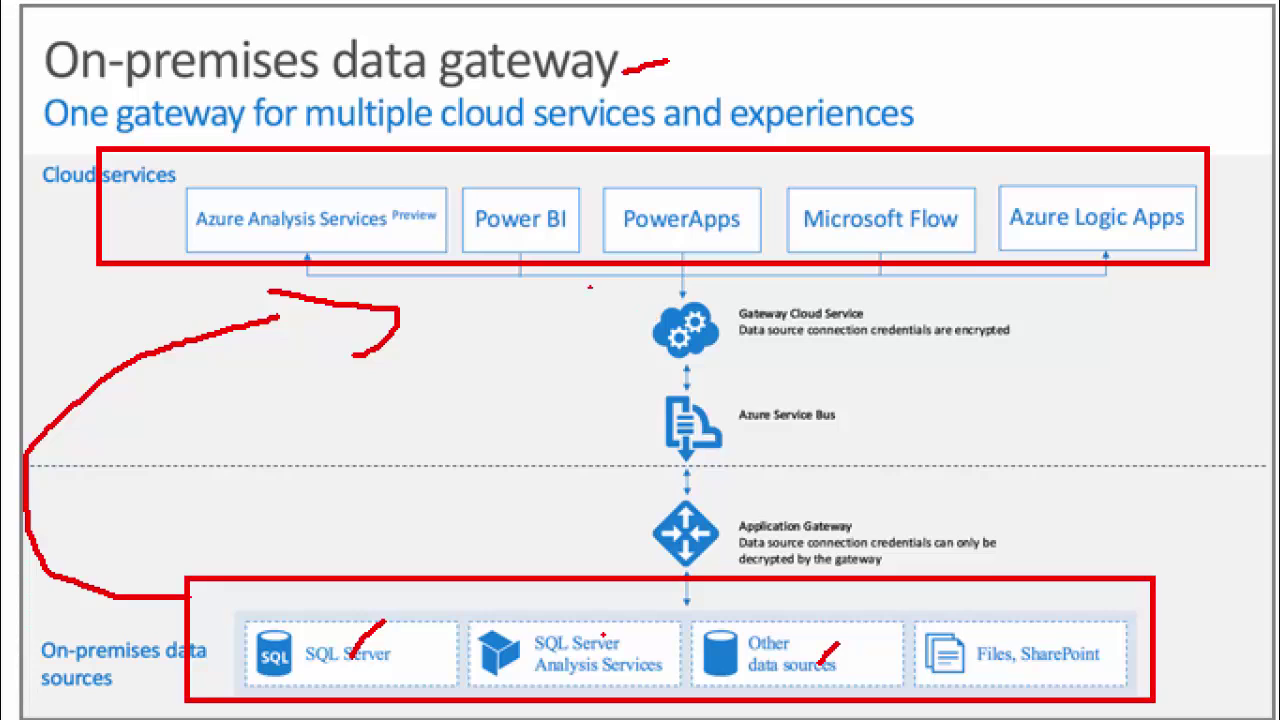
left_click_drag(624, 286, 741, 363)
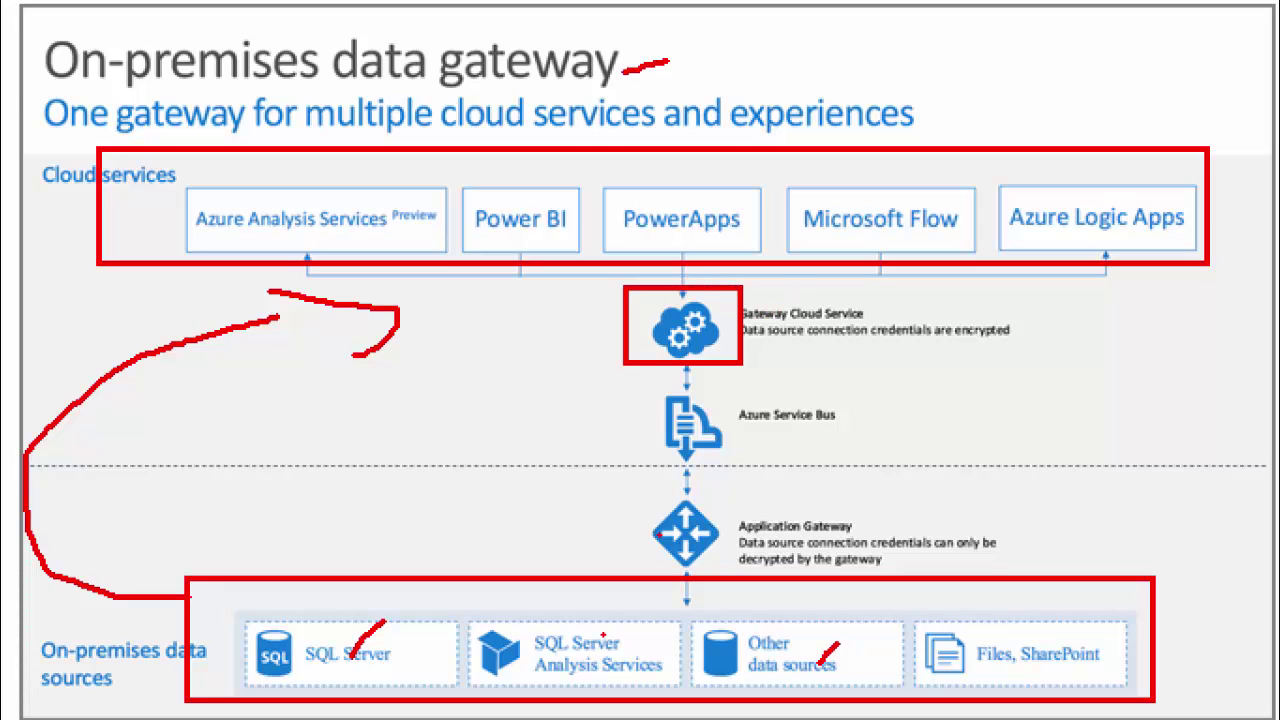
mouse_move(618, 483)
left_mouse_down()
mouse_move(736, 558)
mouse_move(732, 576)
left_mouse_up()
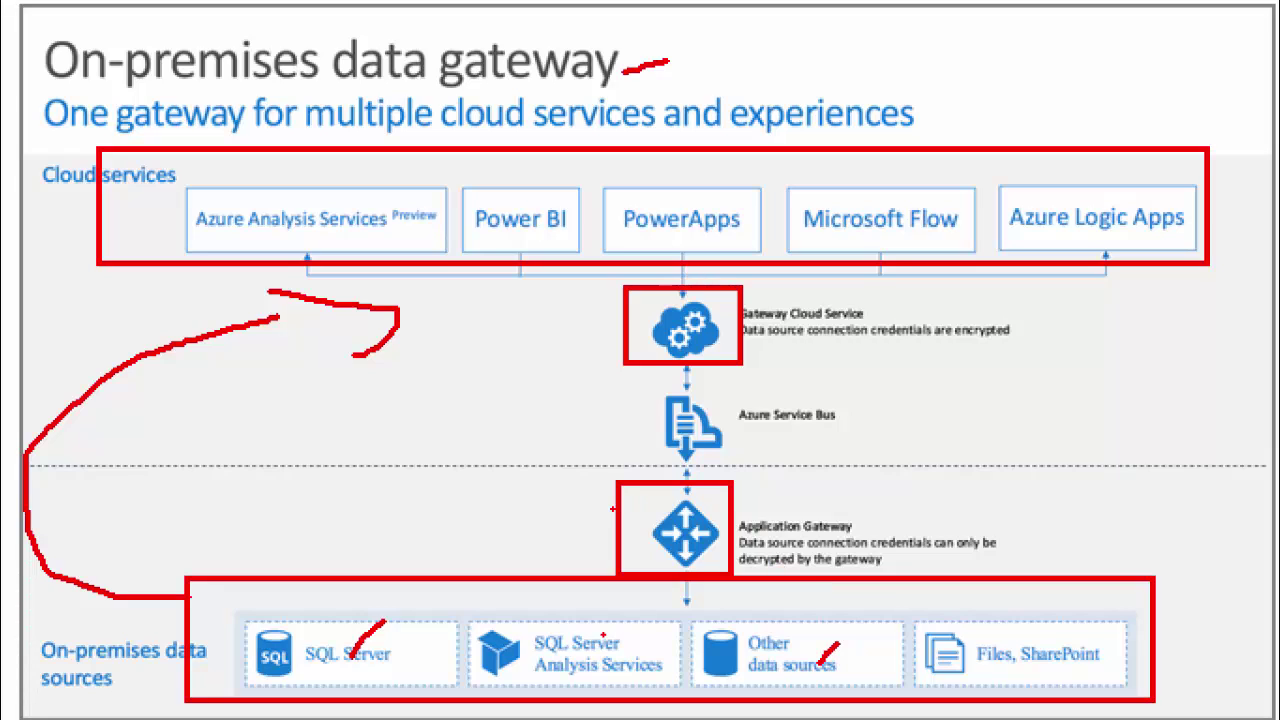
mouse_move(612, 508)
left_mouse_down()
mouse_move(584, 509)
mouse_move(580, 466)
mouse_move(608, 345)
mouse_move(627, 388)
left_mouse_up()
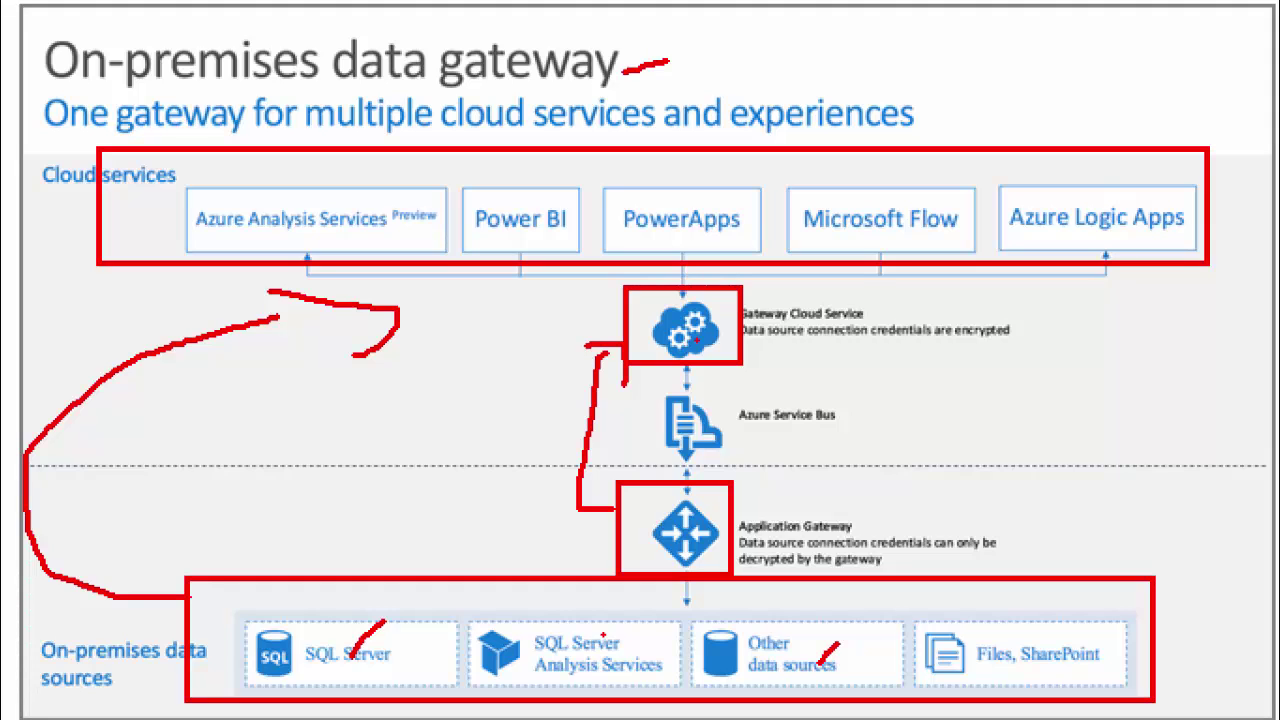
key("Escape")
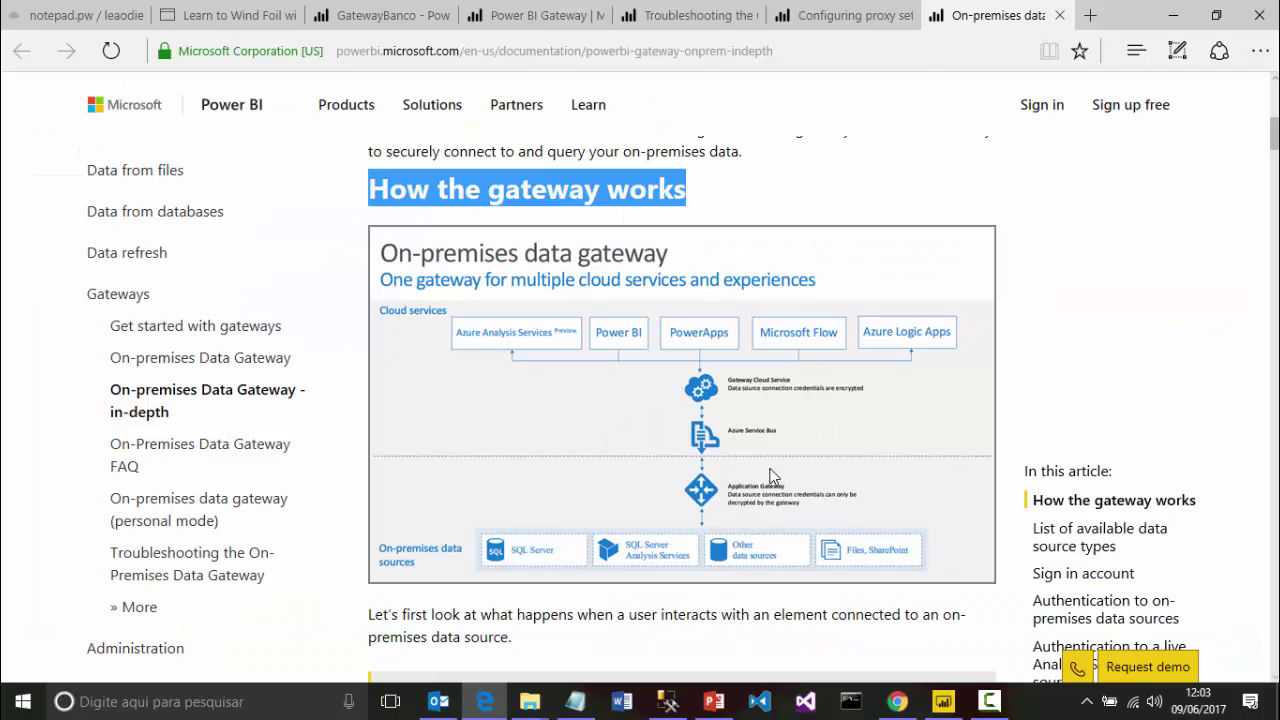
scroll(795, 315, "up", 6)
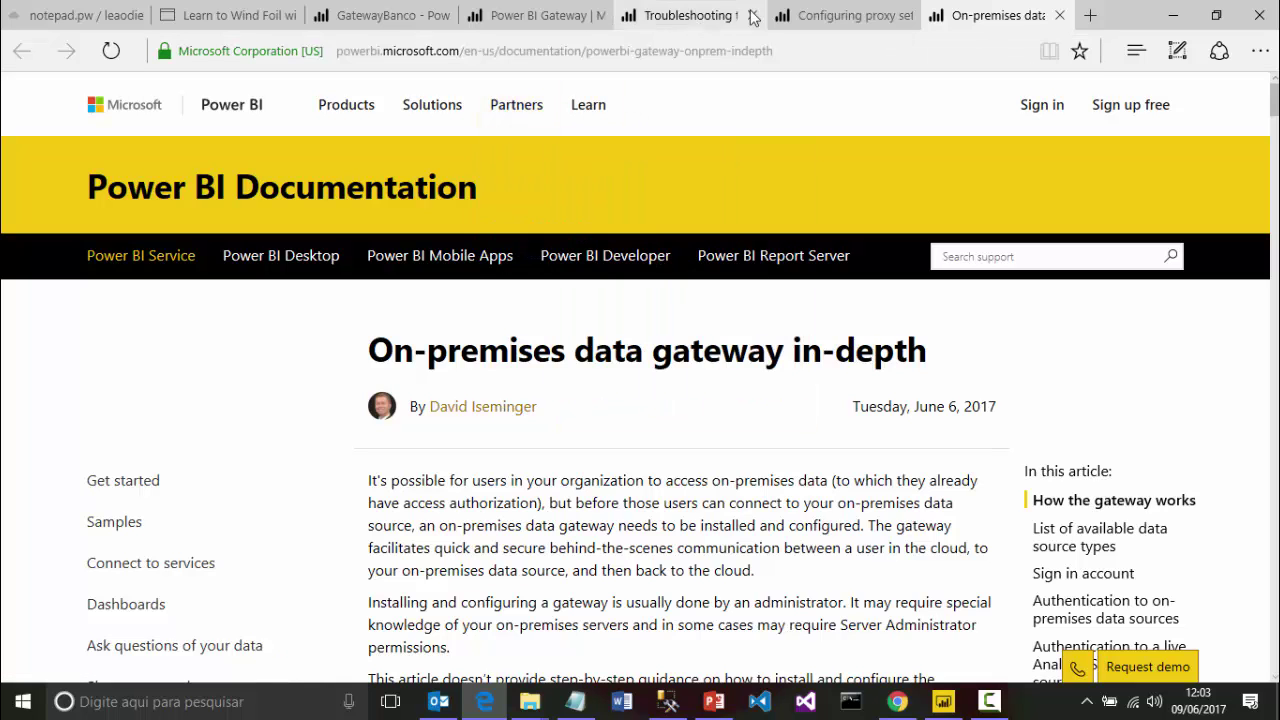
Open the gateway troubleshooting article and highlight "allows ports 80 and 443" in the proxy traffic heading.
left_click(686, 17)
scroll(683, 333, "up", 3)
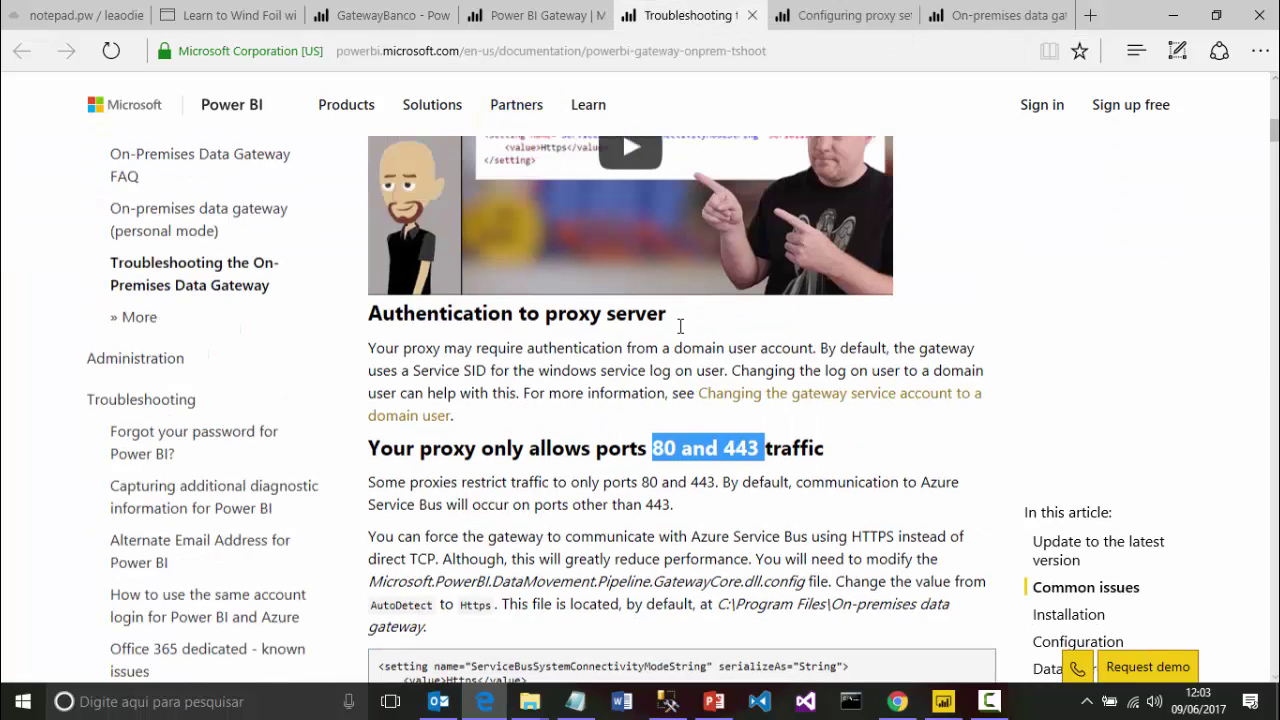
scroll(680, 333, "up", 10)
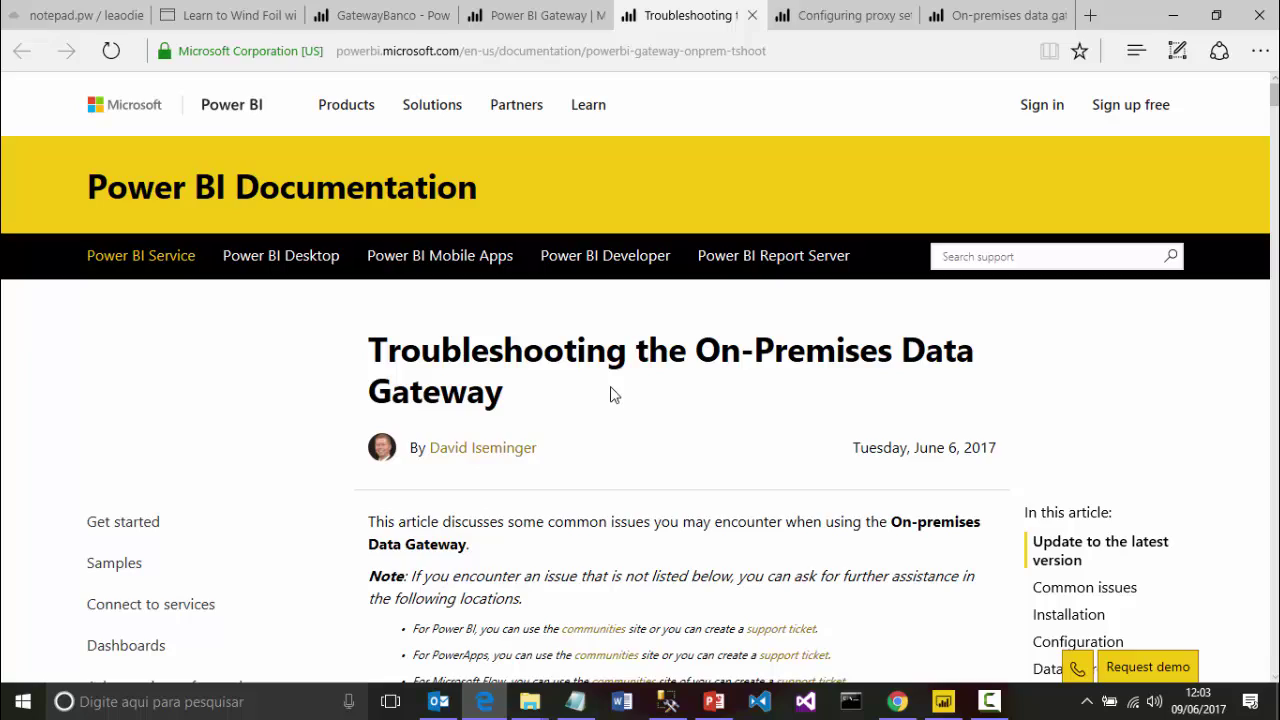
scroll(615, 395, "down", 3)
scroll(617, 396, "down", 9)
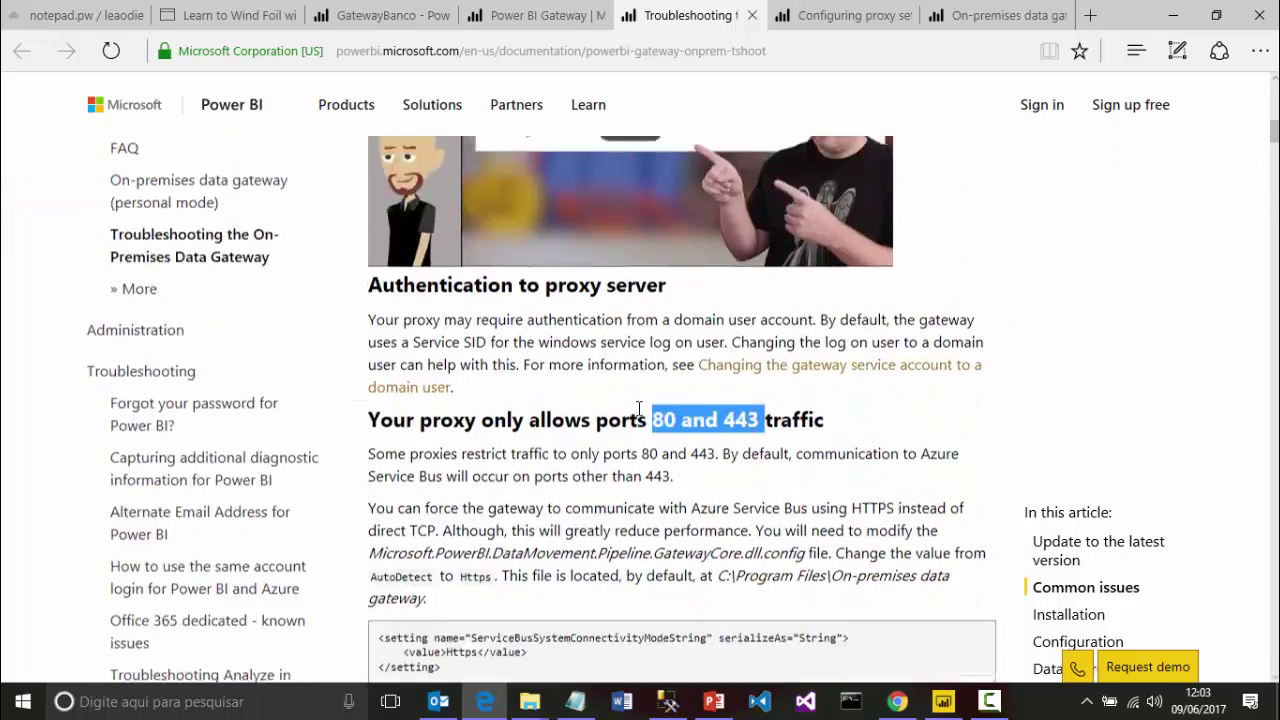
left_click(576, 250)
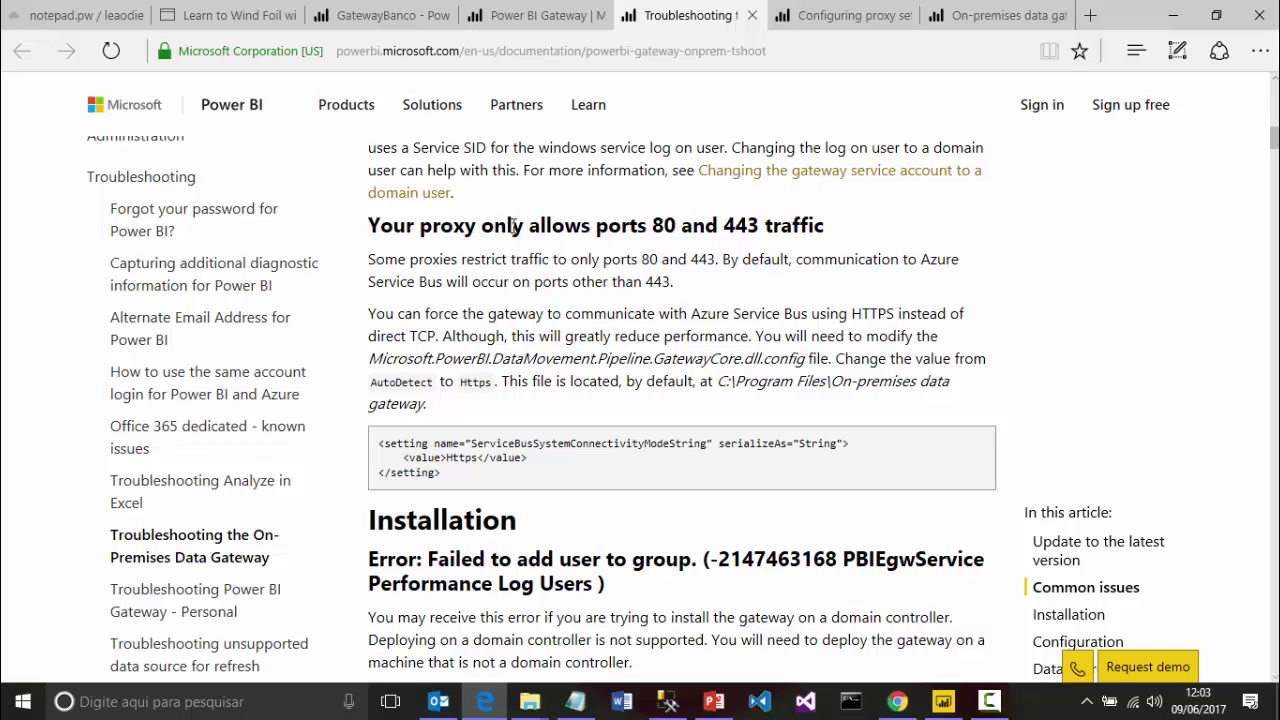
left_click_drag(566, 225, 745, 247)
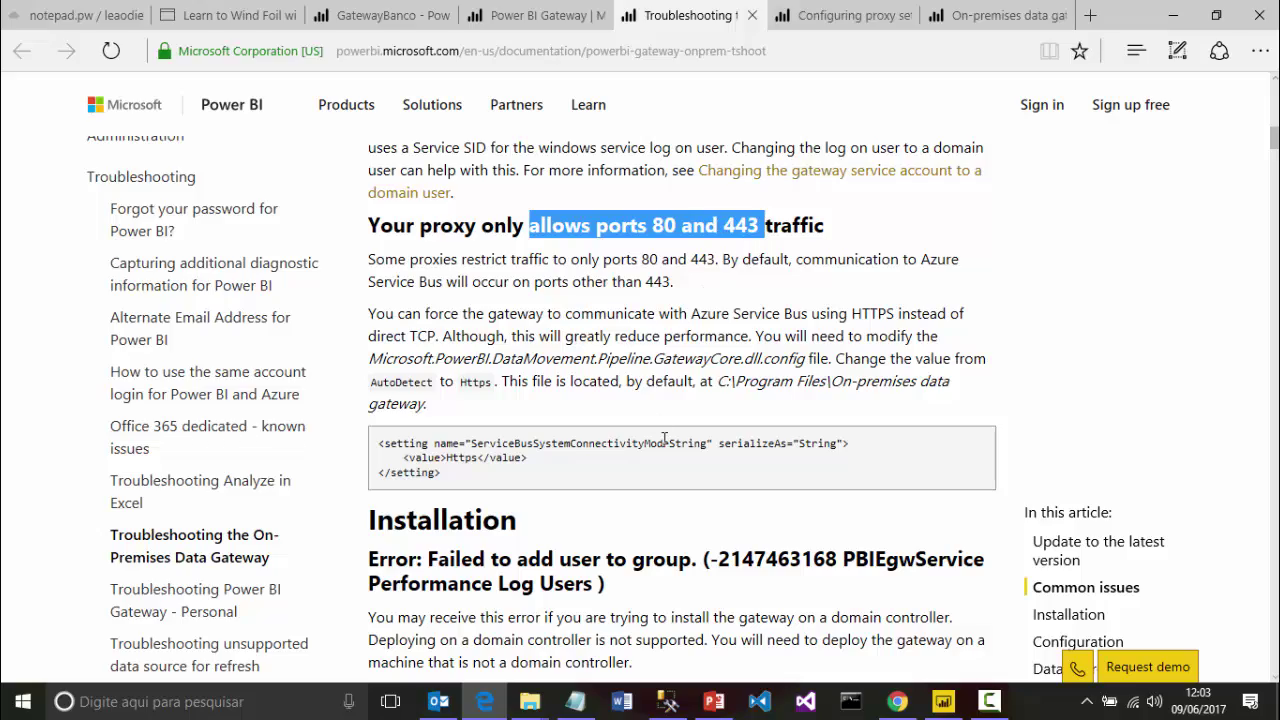
Skim the troubleshooting article's installation, configuration and data source error sections.
scroll(664, 442, "down", 5)
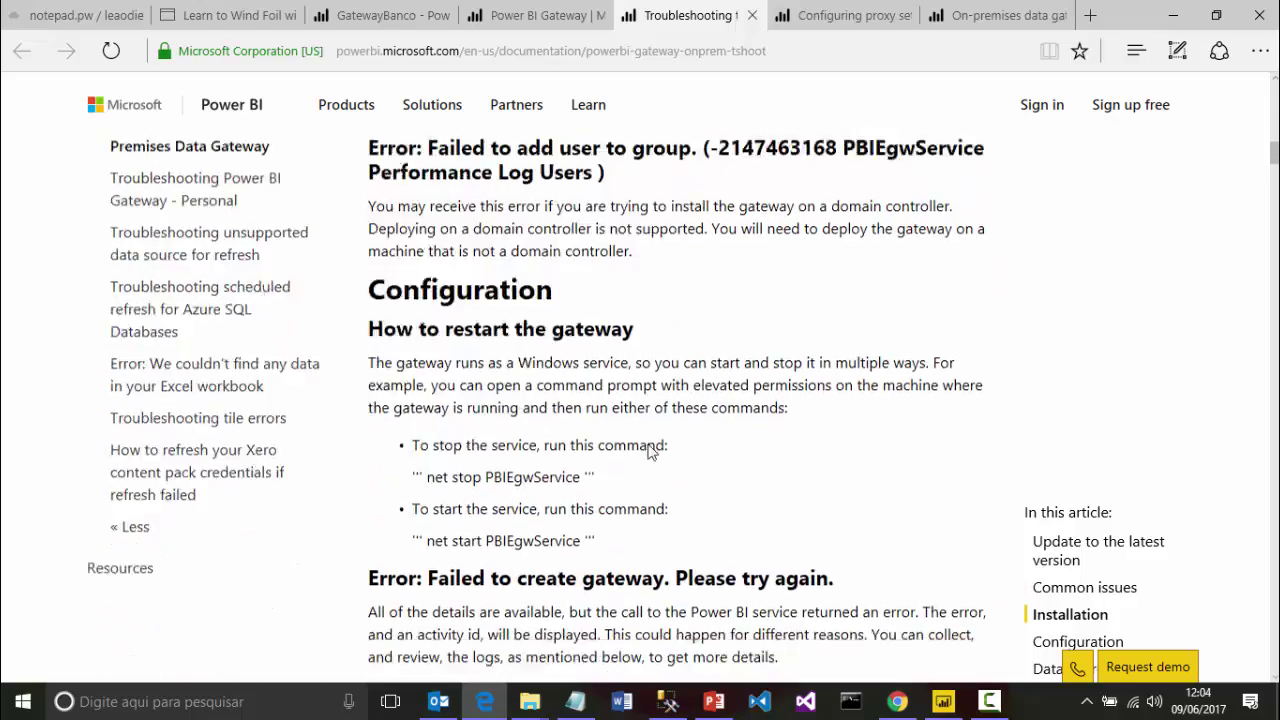
scroll(648, 443, "down", 10)
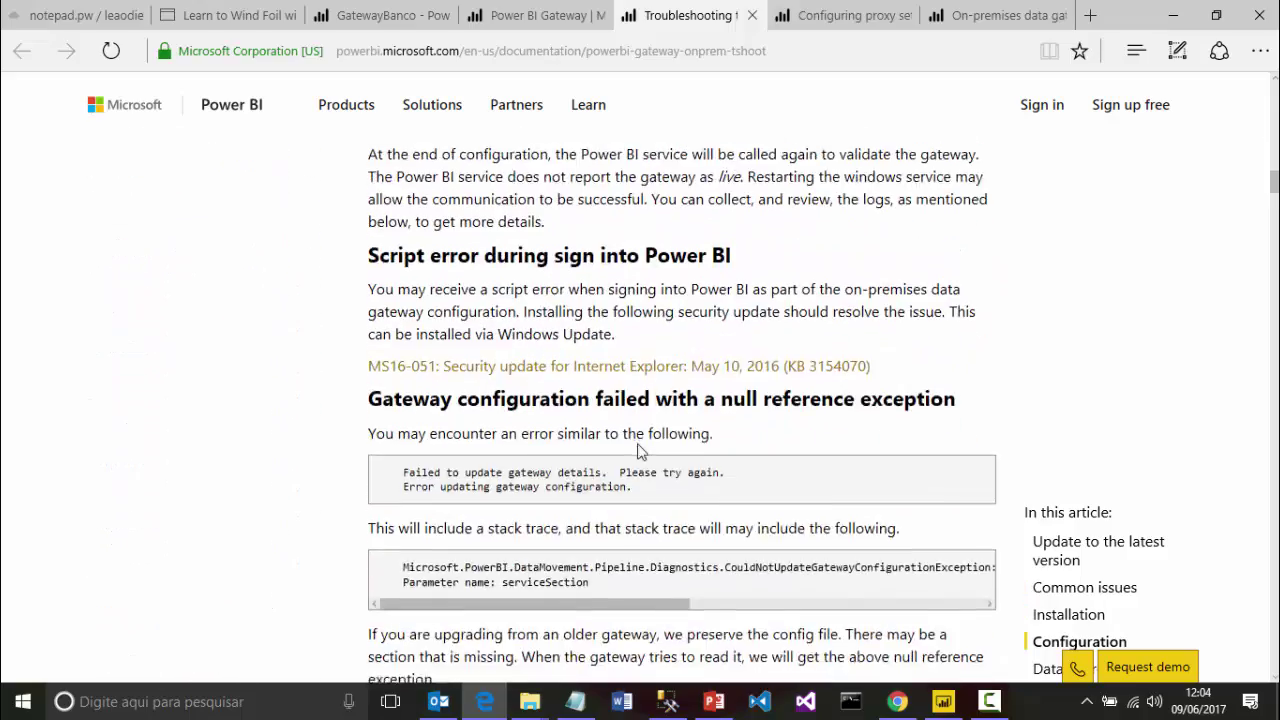
scroll(640, 452, "down", 4)
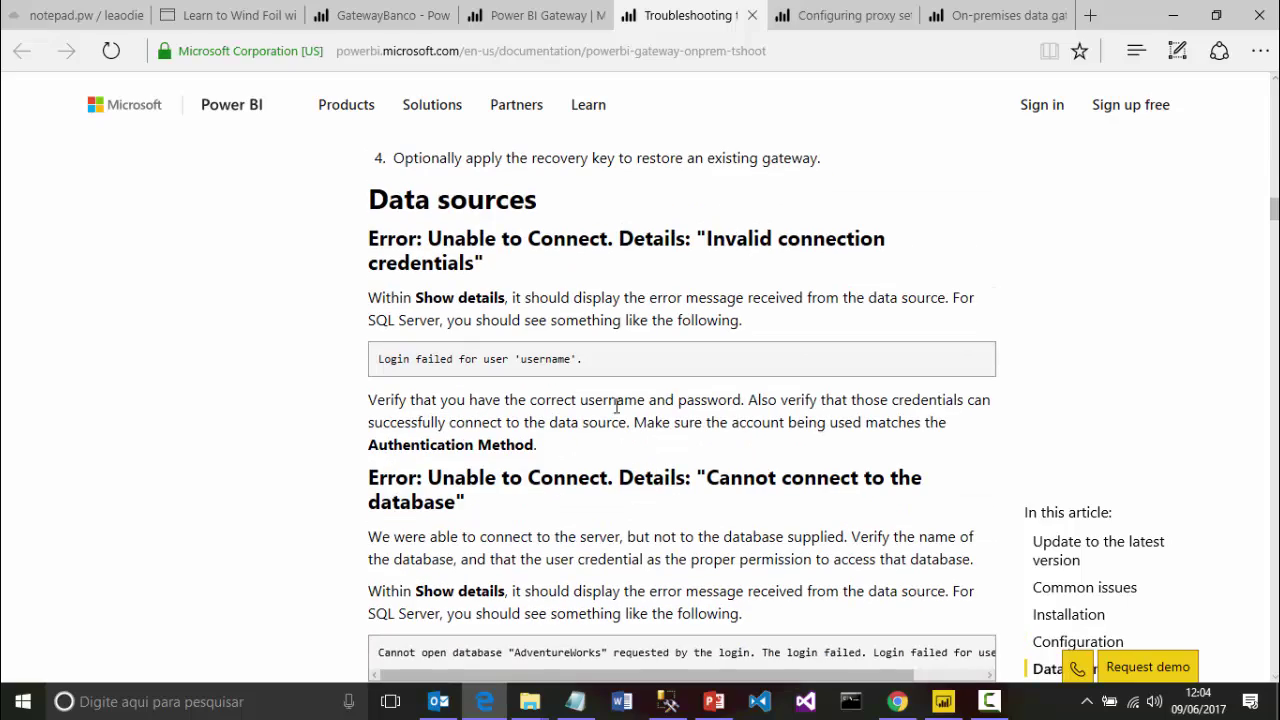
scroll(580, 440, "down", 8)
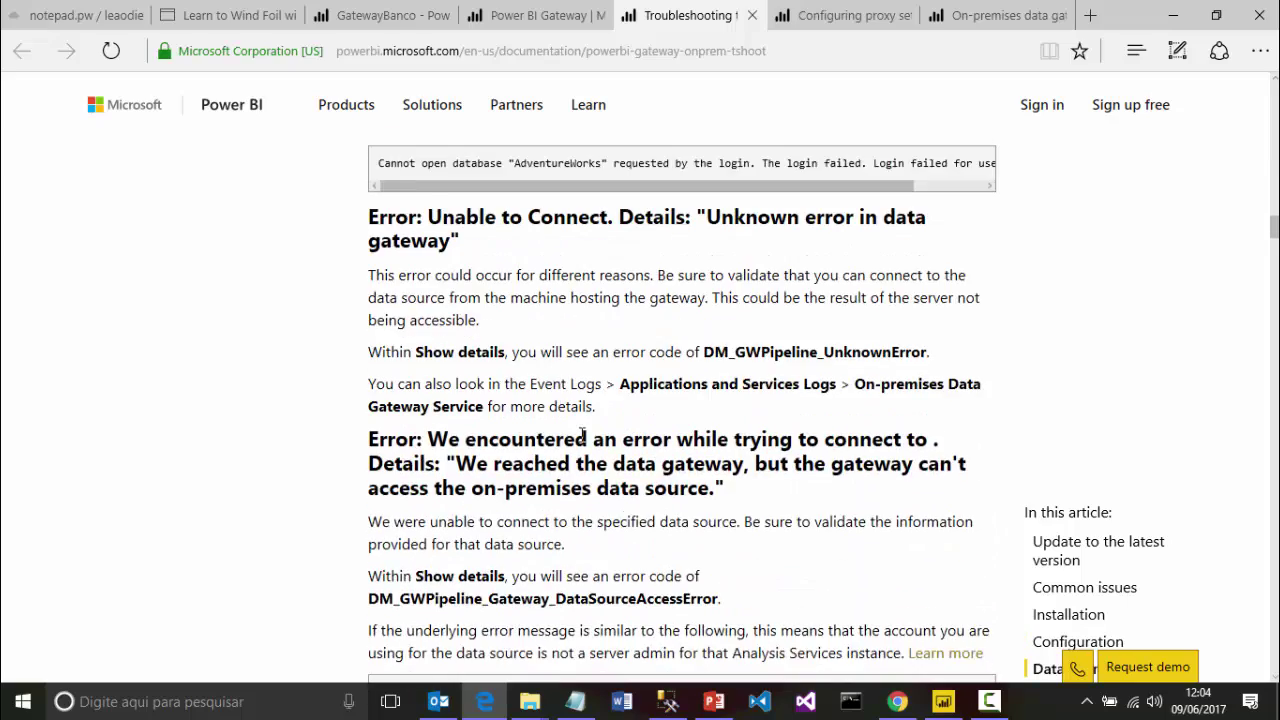
Open the article on configuring proxy settings for the gateway, highlight its title and clear the selection.
left_click(836, 24)
left_click(688, 395)
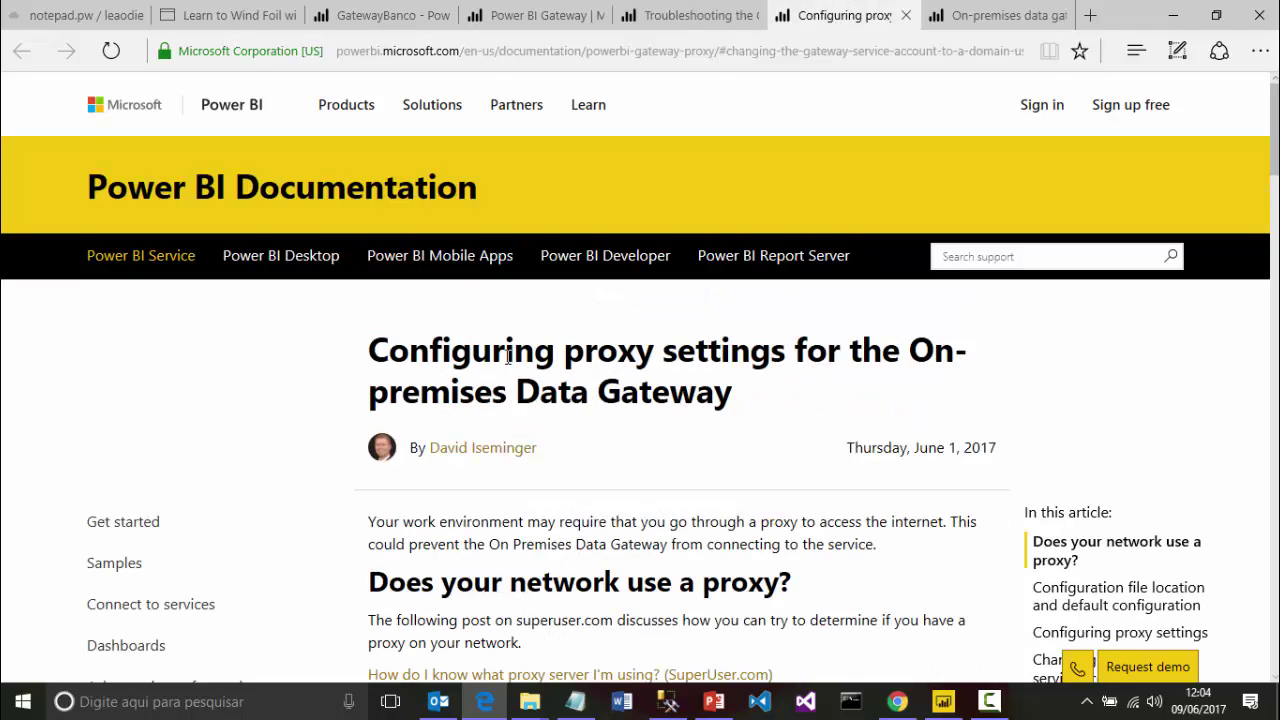
left_click_drag(506, 352, 699, 377)
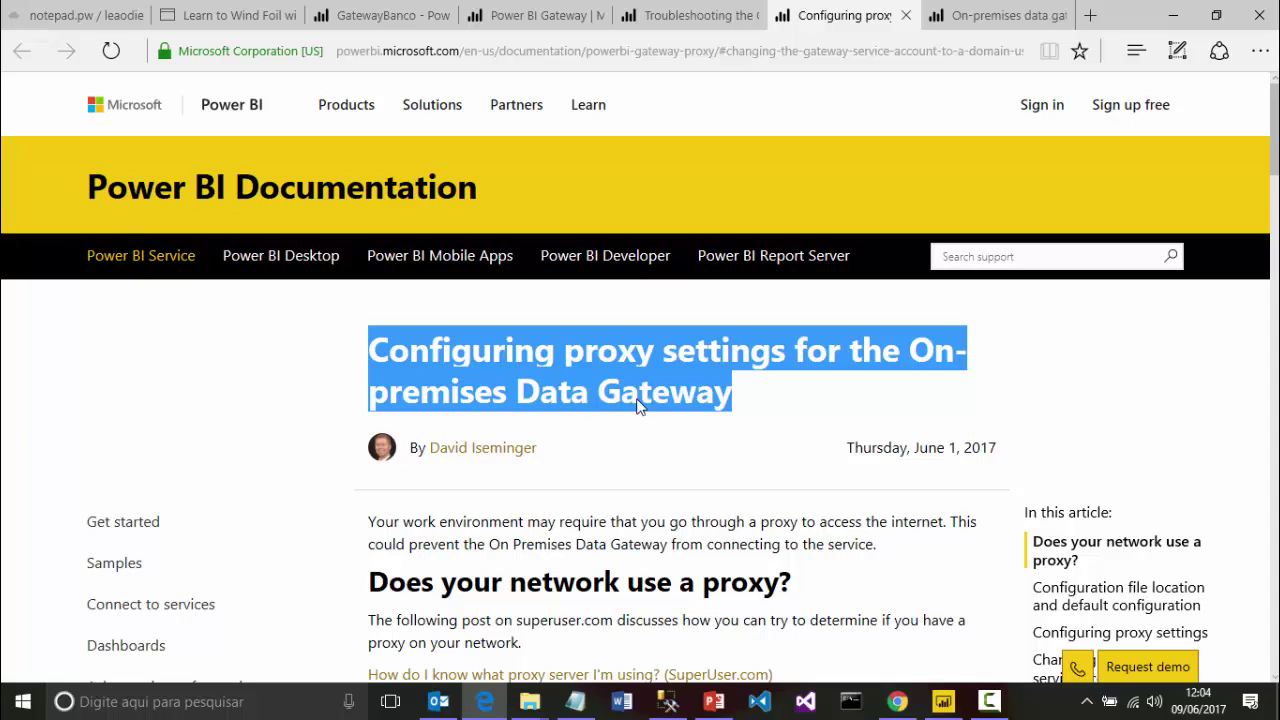
left_click(678, 400)
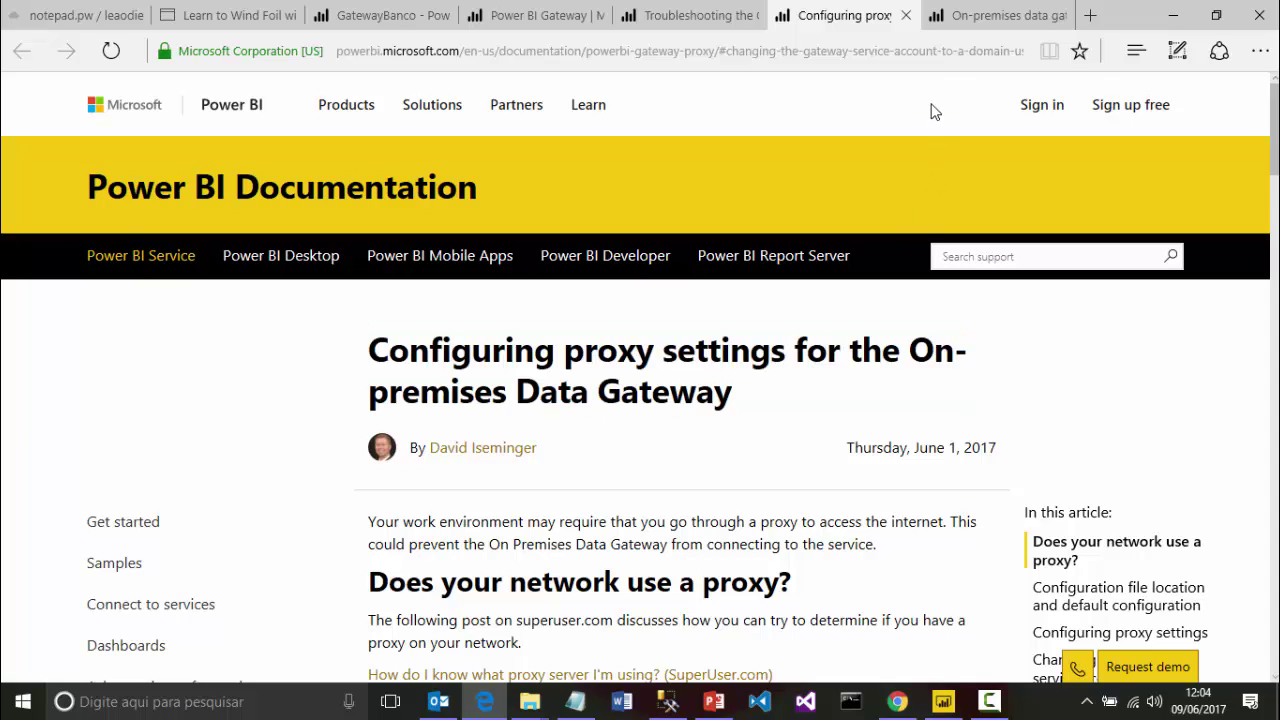
Return to the GatewayBanco report, download the Data Gateway installer through the Power BI service and run it.
left_click(386, 15)
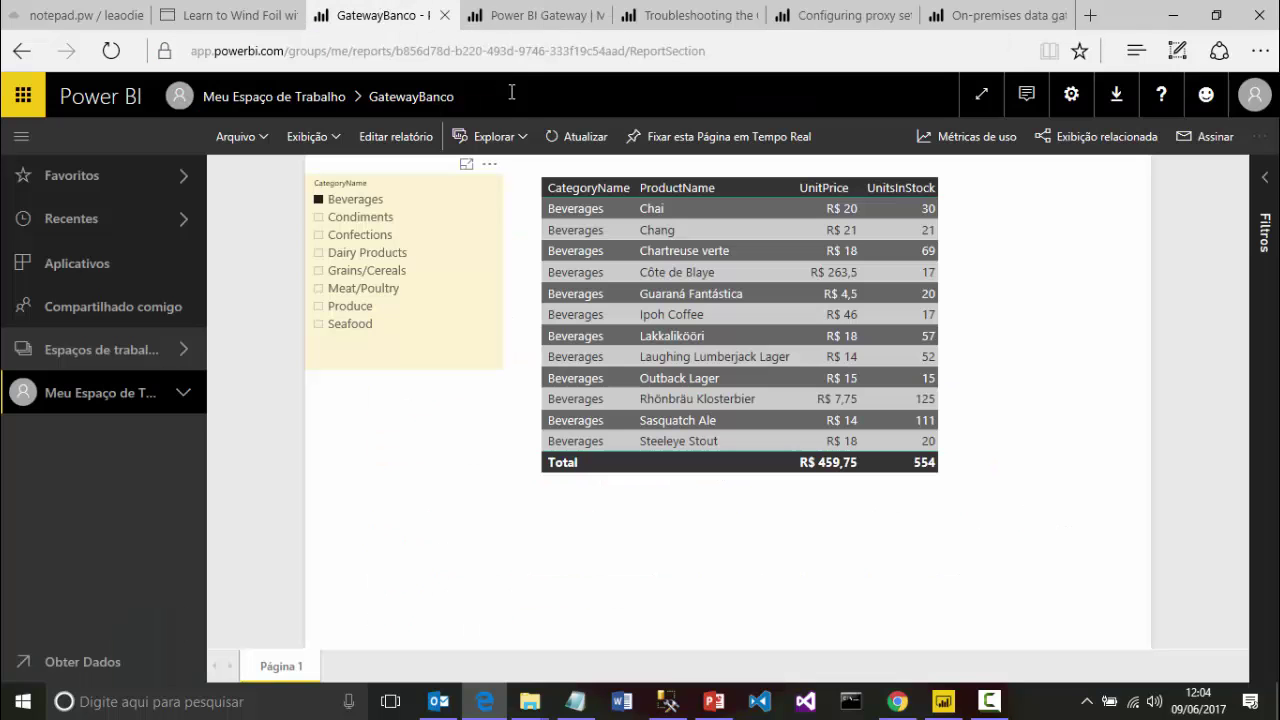
left_click(1070, 96)
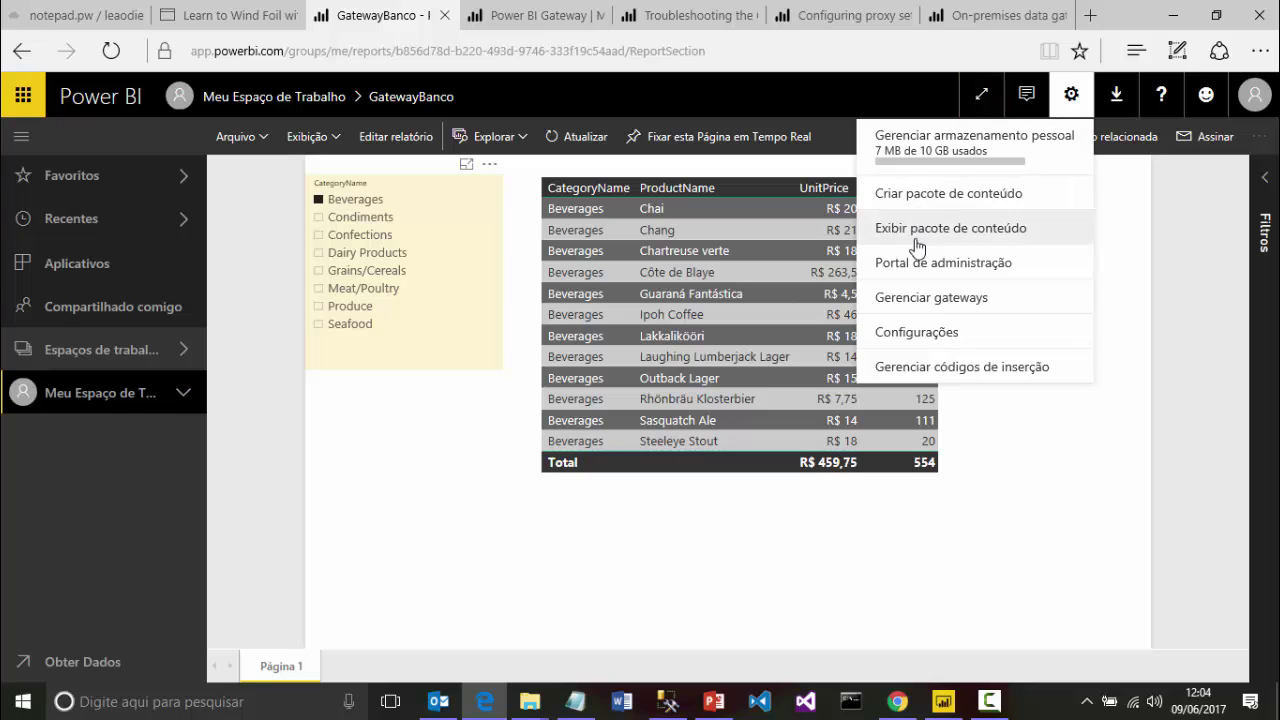
left_click(1114, 100)
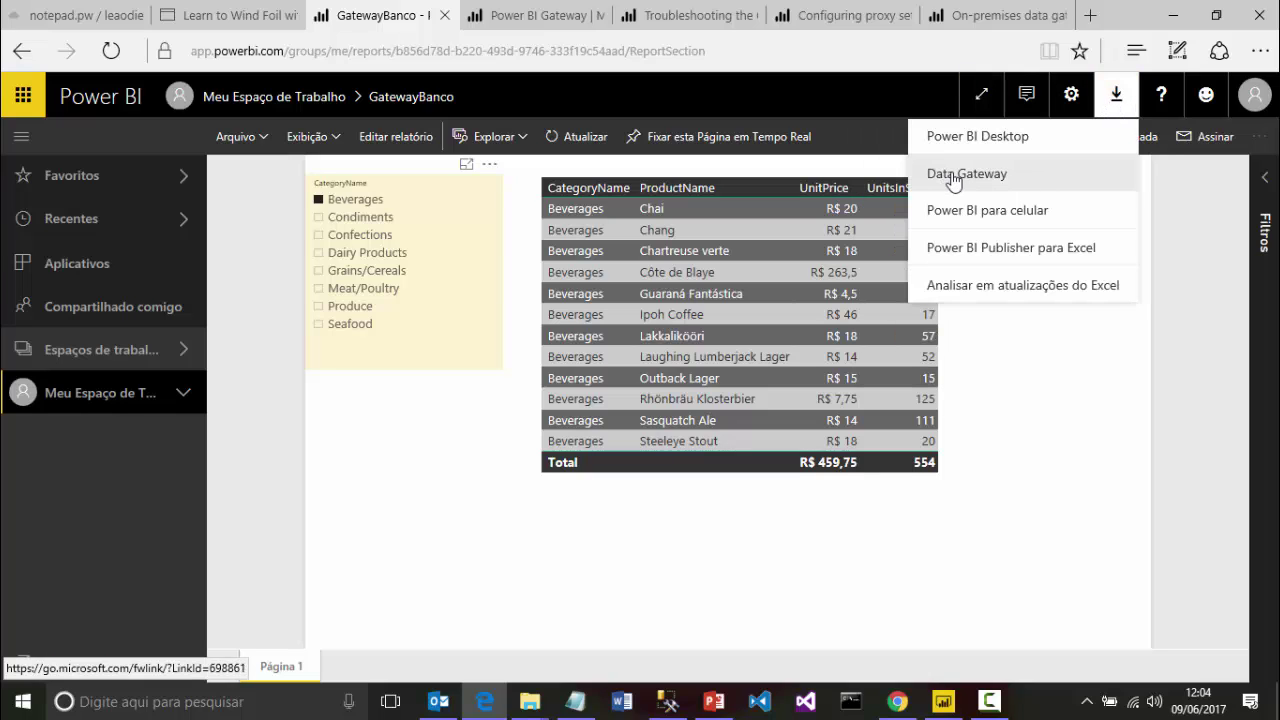
left_click(952, 178)
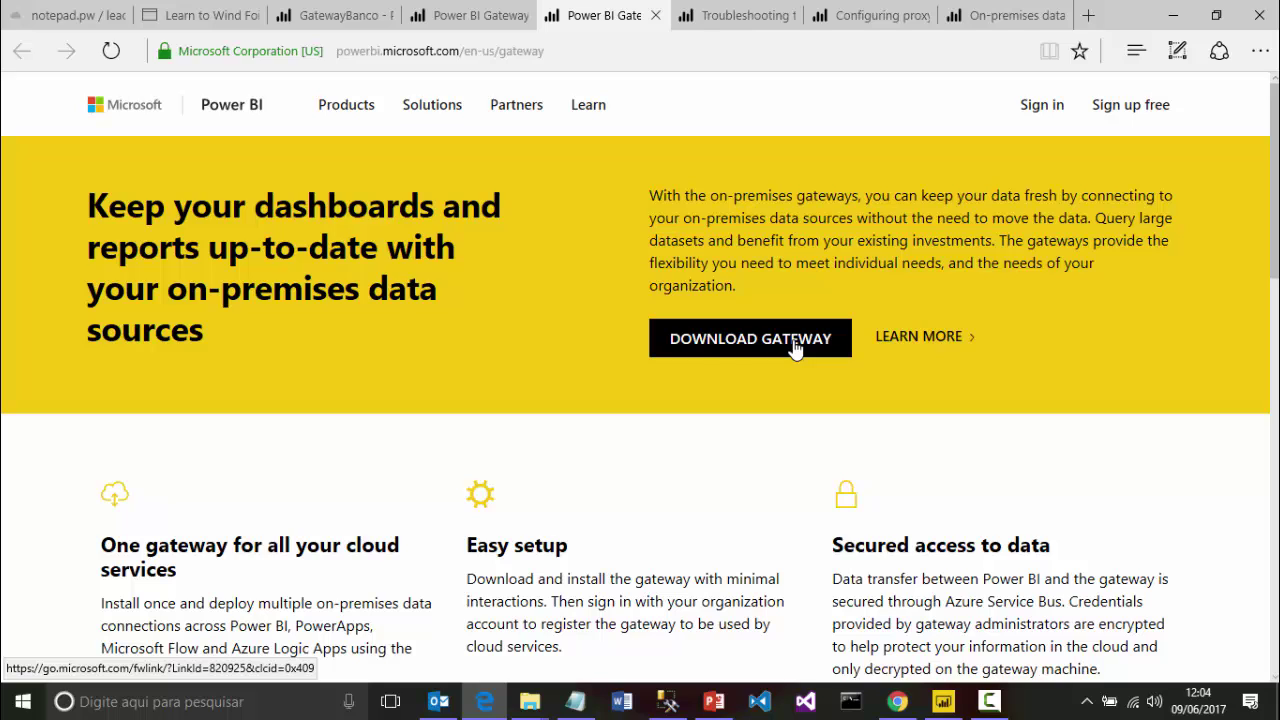
left_click(796, 349)
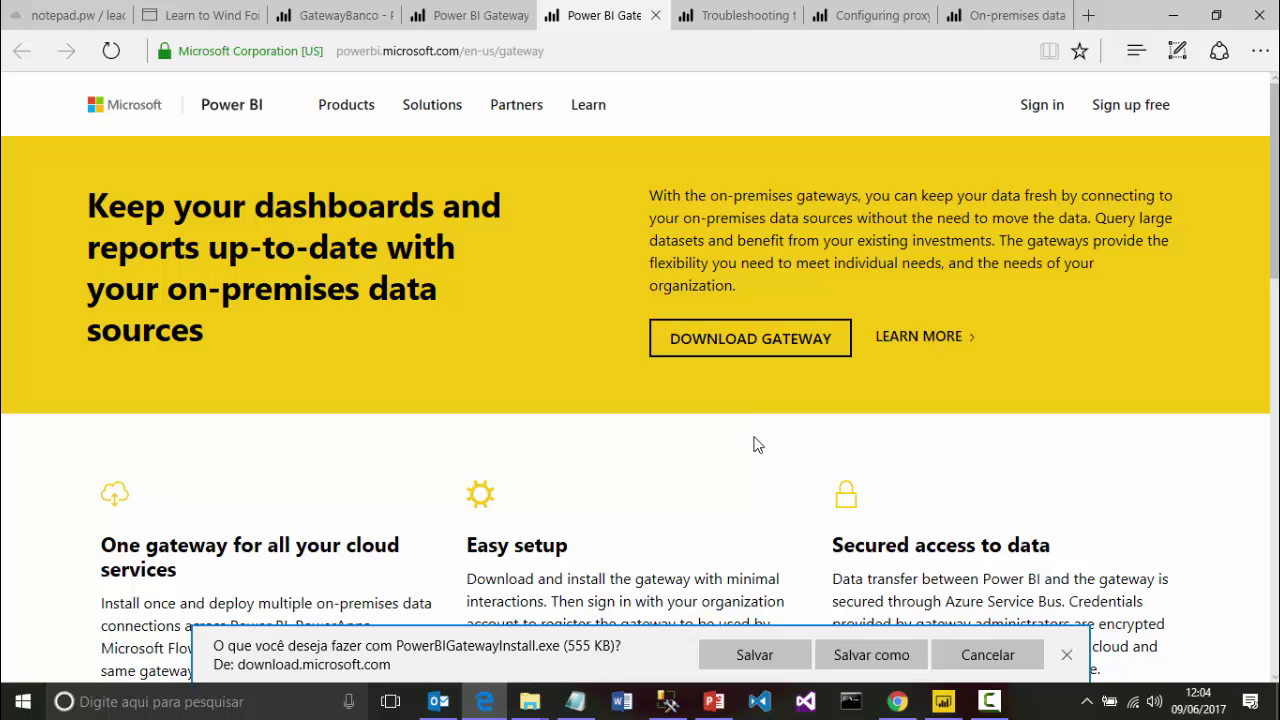
left_click(770, 654)
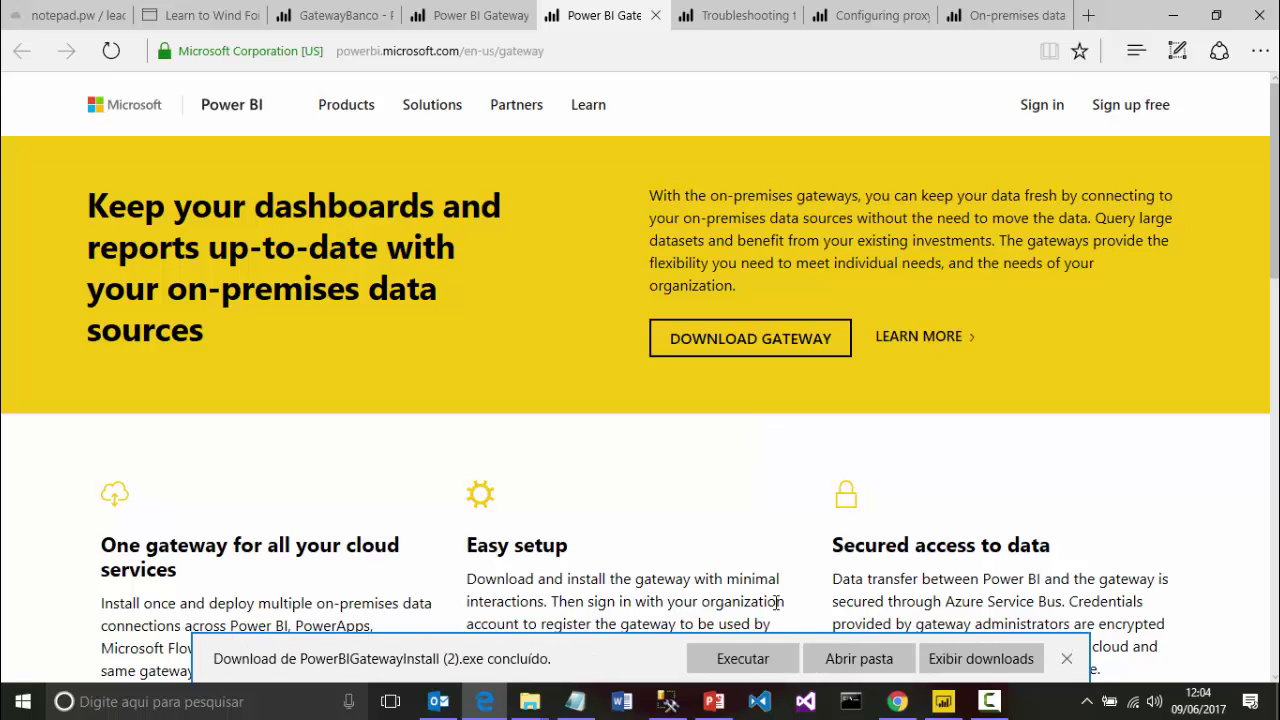
left_click(762, 664)
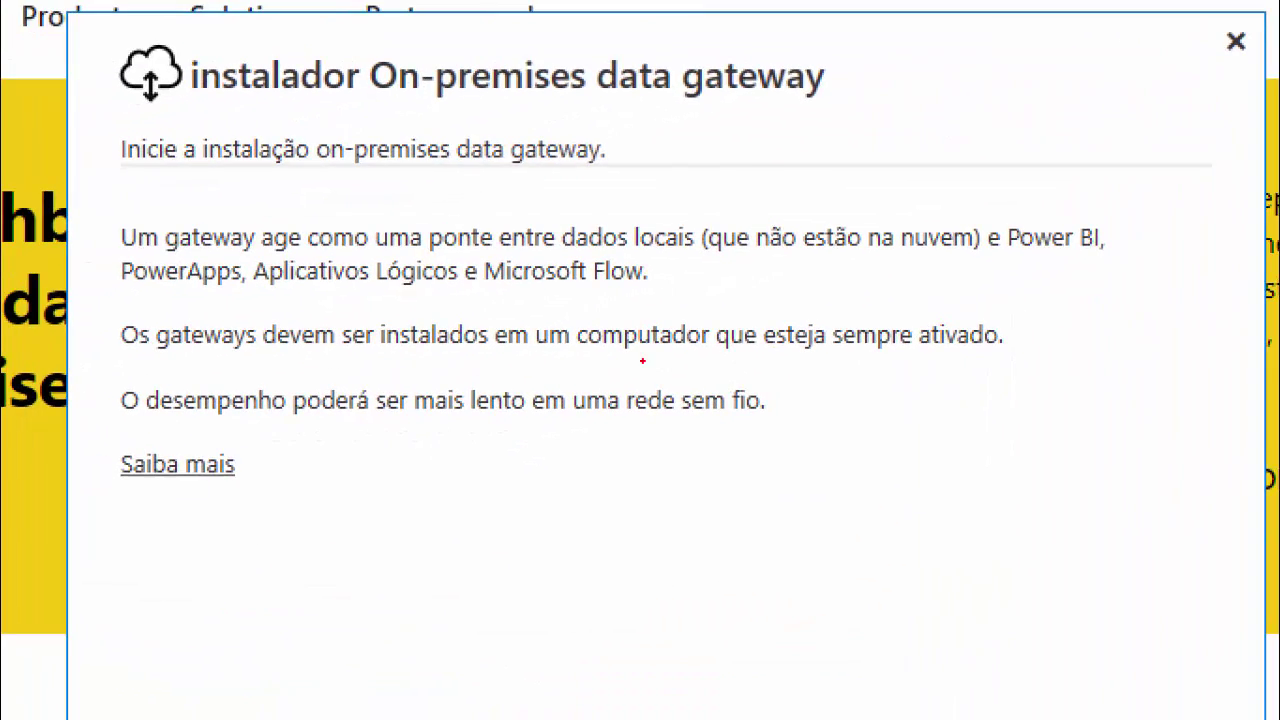
Mark the installer's notes about using an always-on computer and slower performance on a wireless network.
left_click_drag(298, 362, 772, 354)
mouse_move(1040, 350)
left_mouse_down()
mouse_move(943, 278)
mouse_move(880, 410)
mouse_move(1048, 306)
left_mouse_up()
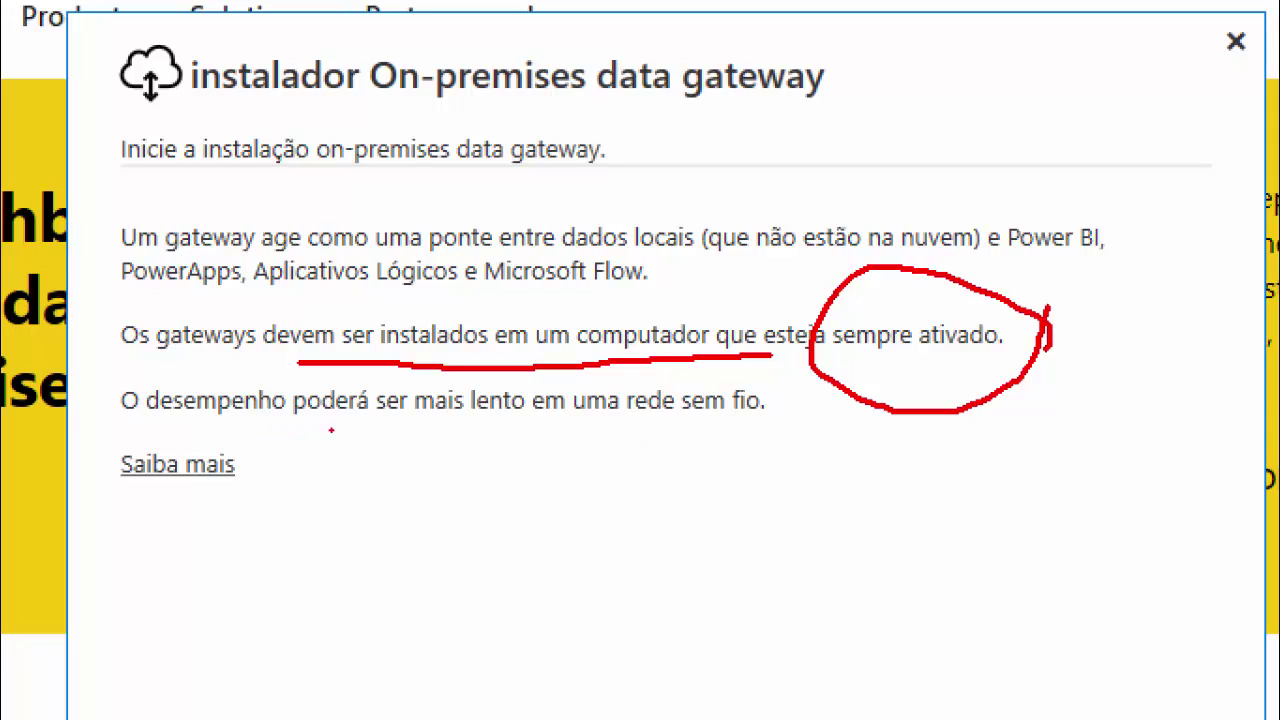
left_click_drag(400, 430, 664, 436)
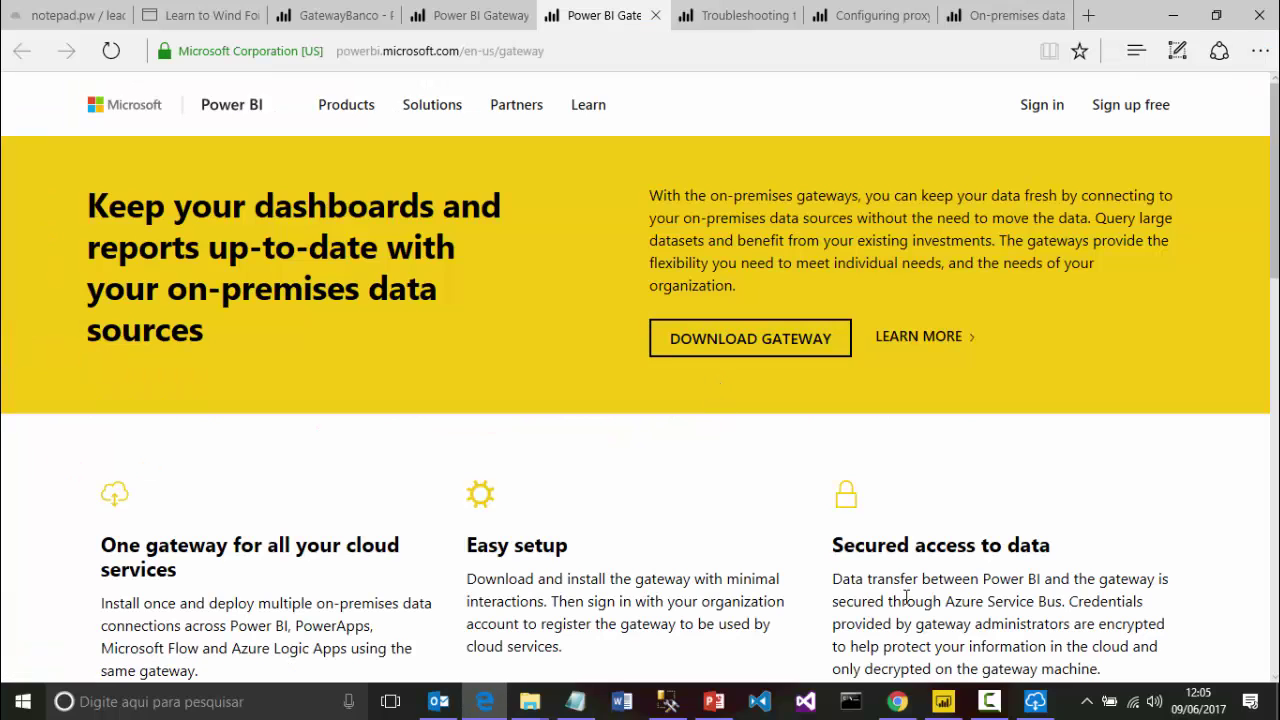
Return to the gateway installer, keep On-premises data gateway (recomendado) as the type, and advance to the install location page.
left_click(1035, 701)
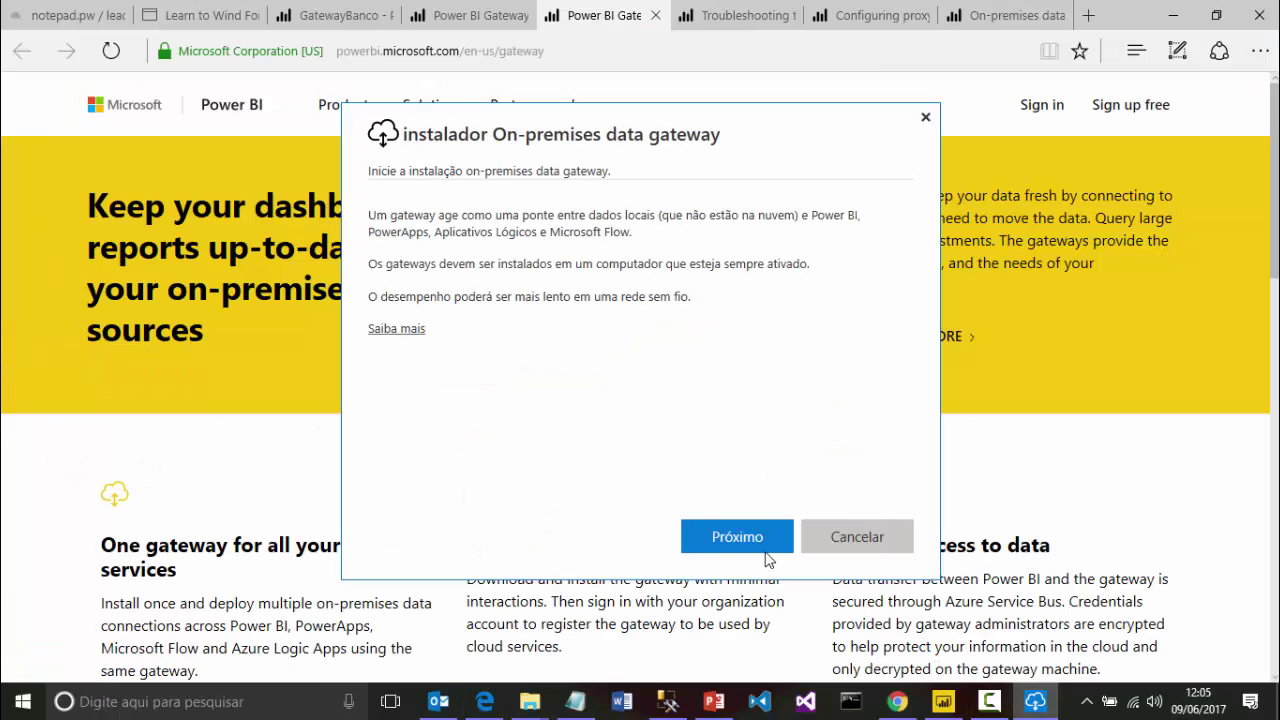
left_click(737, 537)
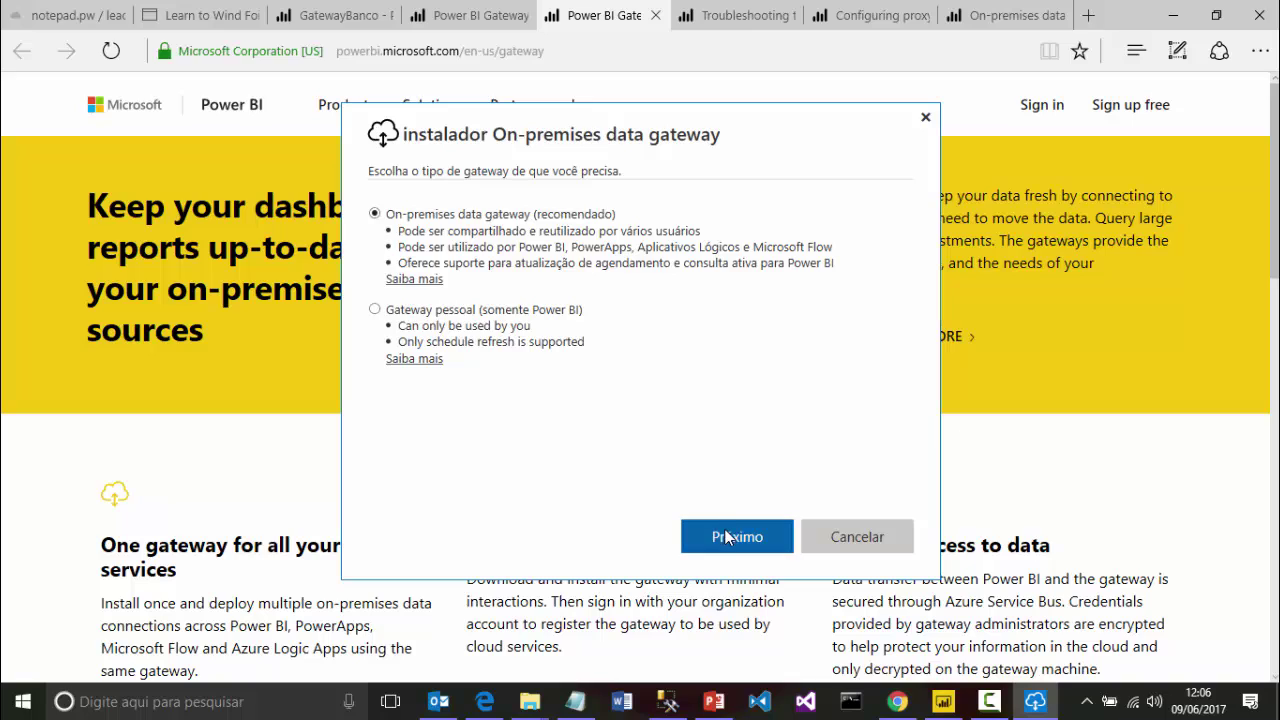
left_click(728, 538)
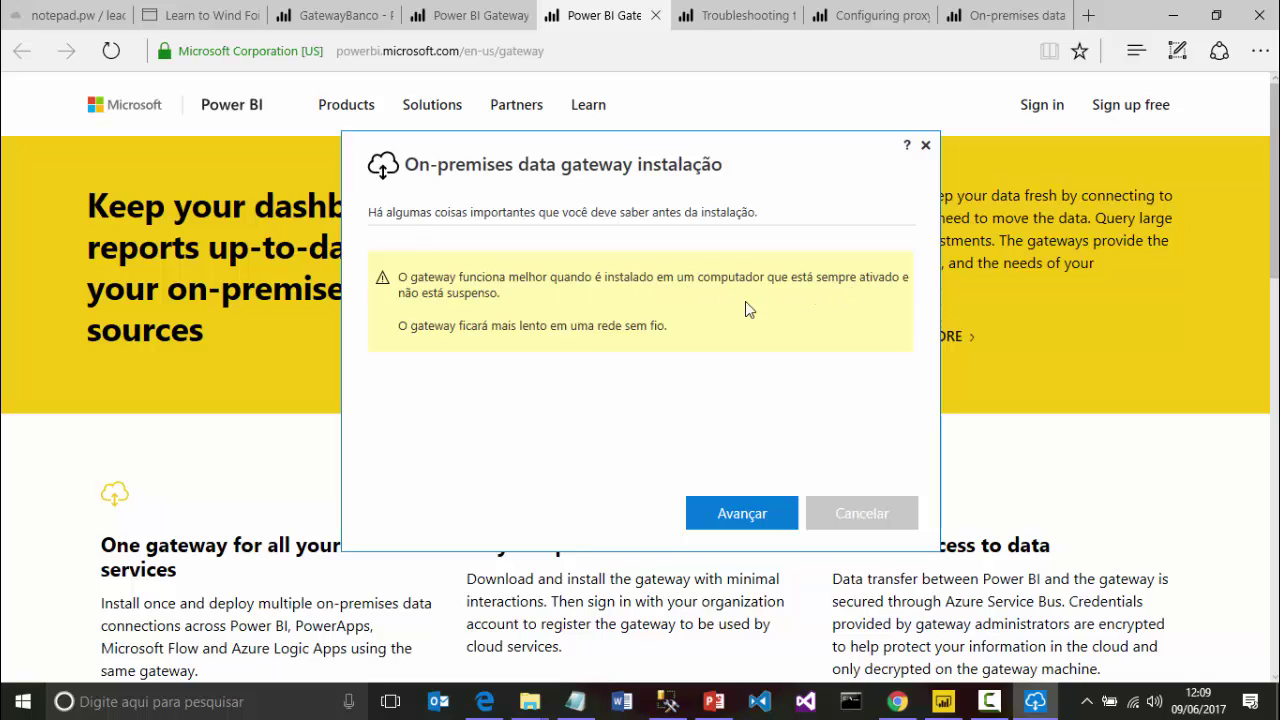
left_click(741, 516)
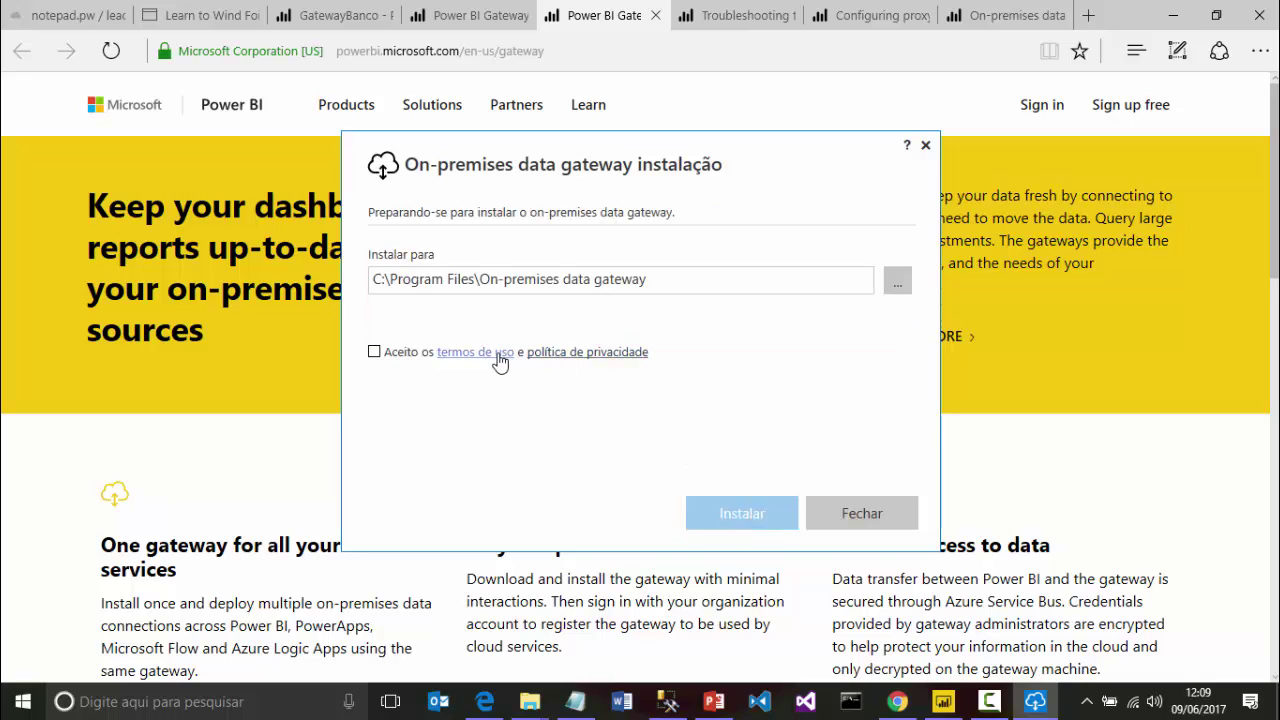
Accept the terms of use and privacy policy and install the gateway in C:\Program Files\On-premises data gateway.
left_click(374, 352)
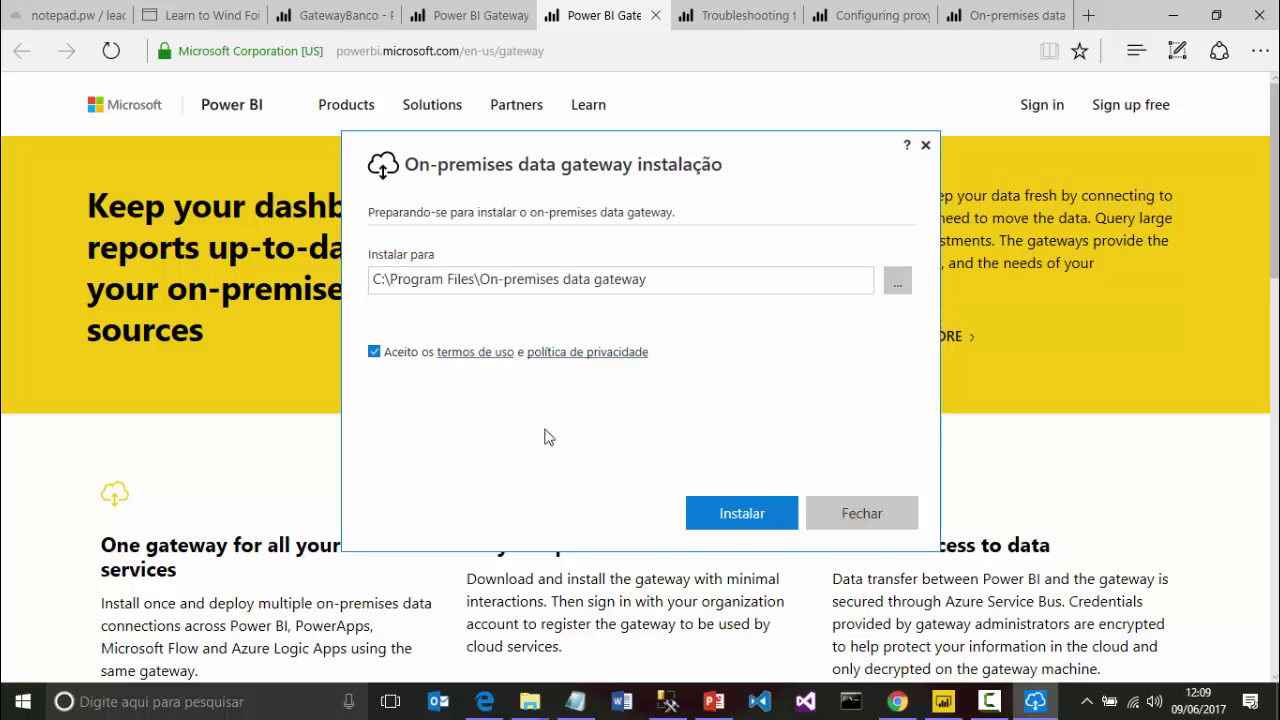
left_click(741, 516)
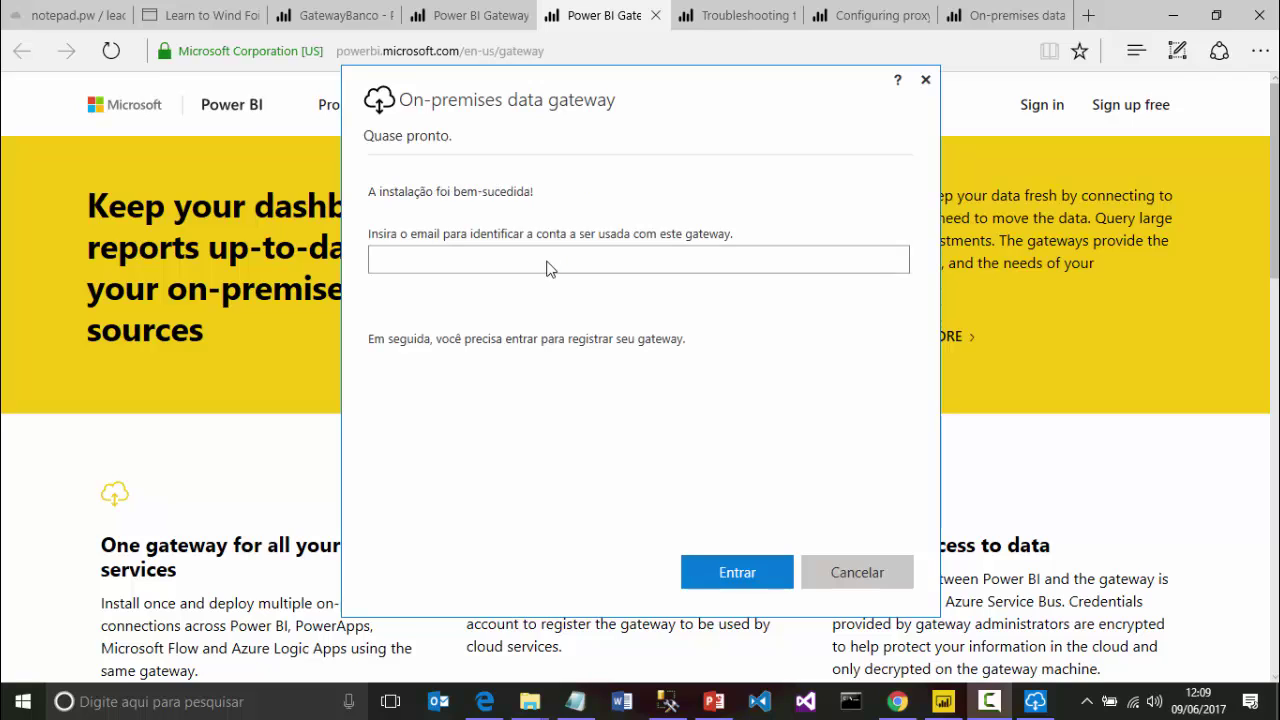
Sign in to the gateway with the account e-mail copied from the Notepad notes and the account password.
left_click(548, 262)
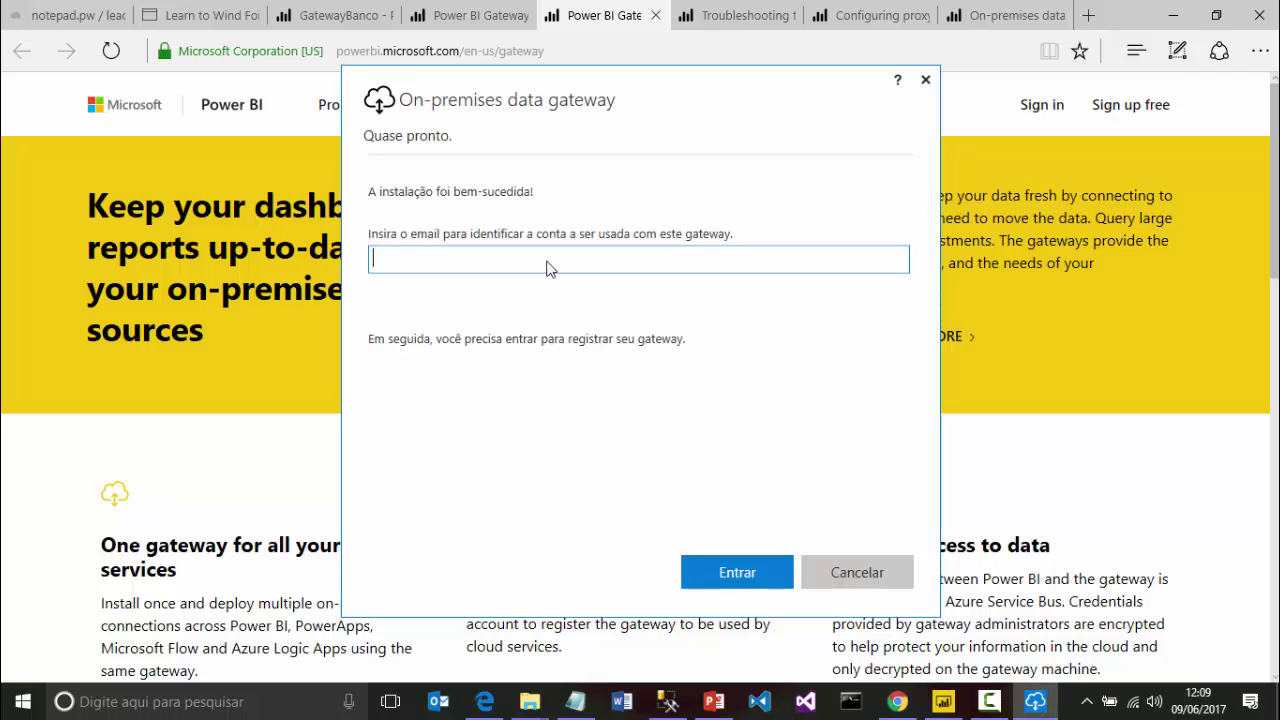
left_click(578, 701)
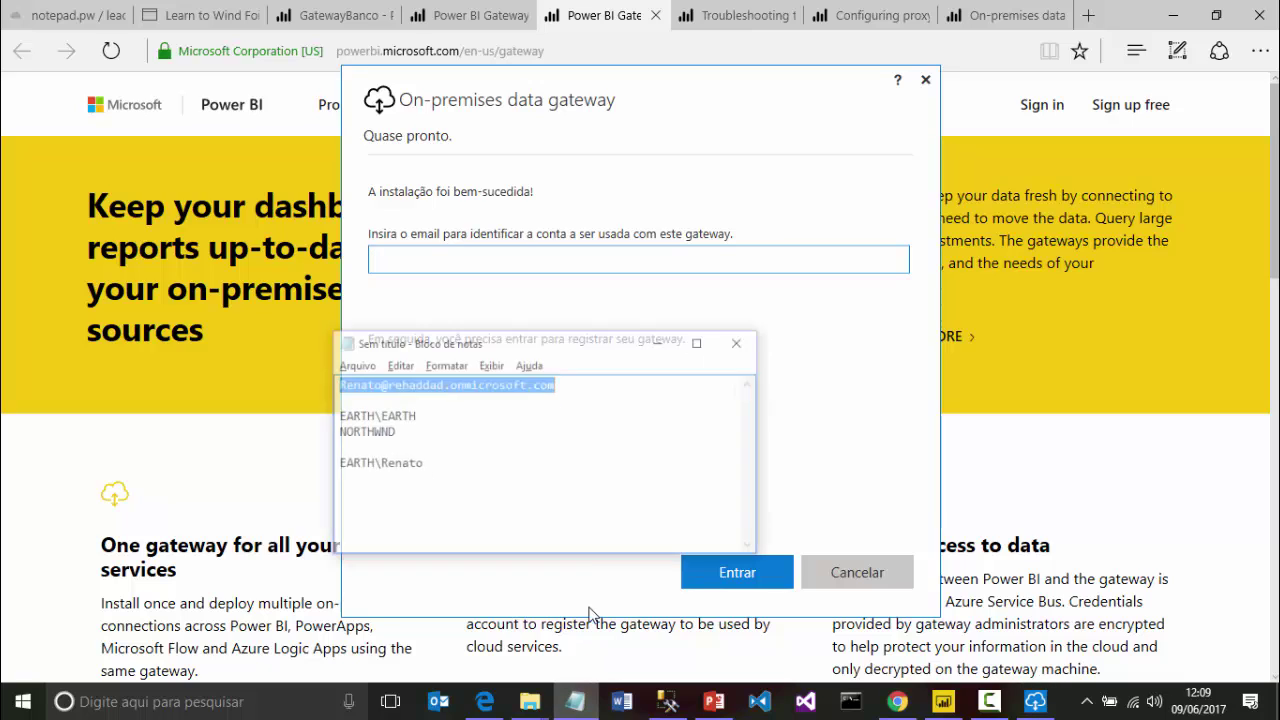
left_click(669, 264)
key("ctrl+v")
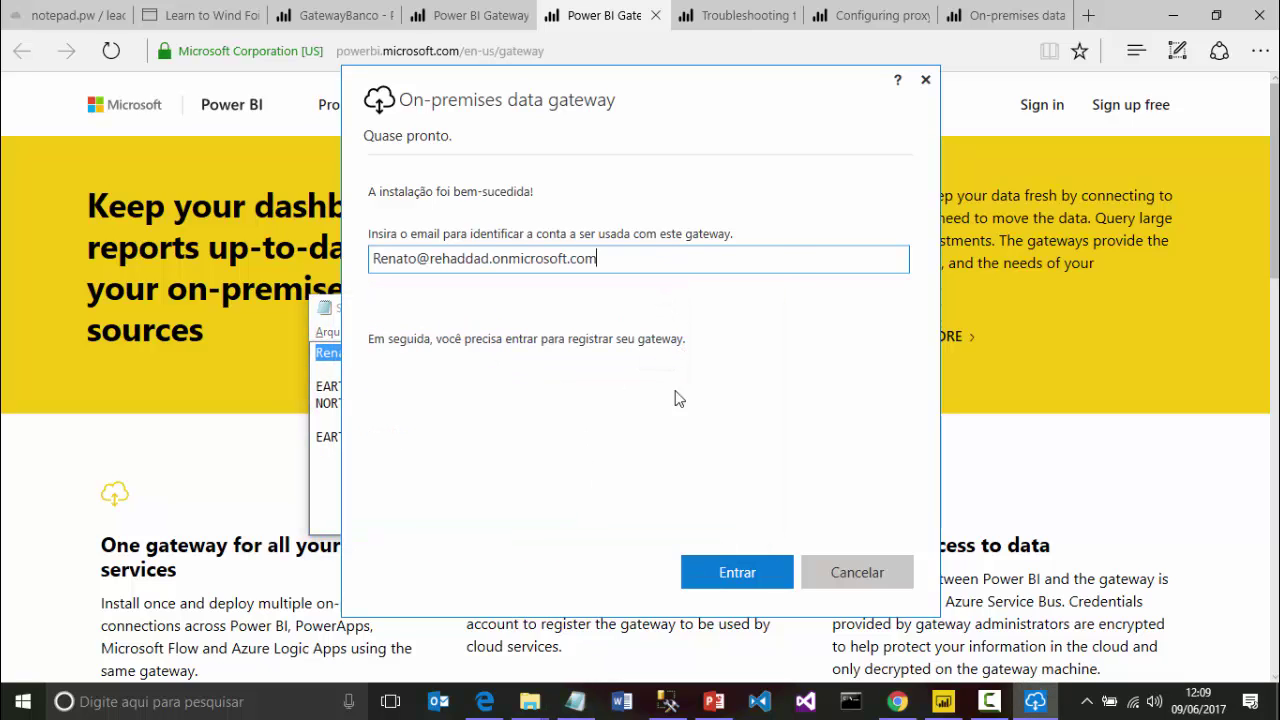
left_click(712, 573)
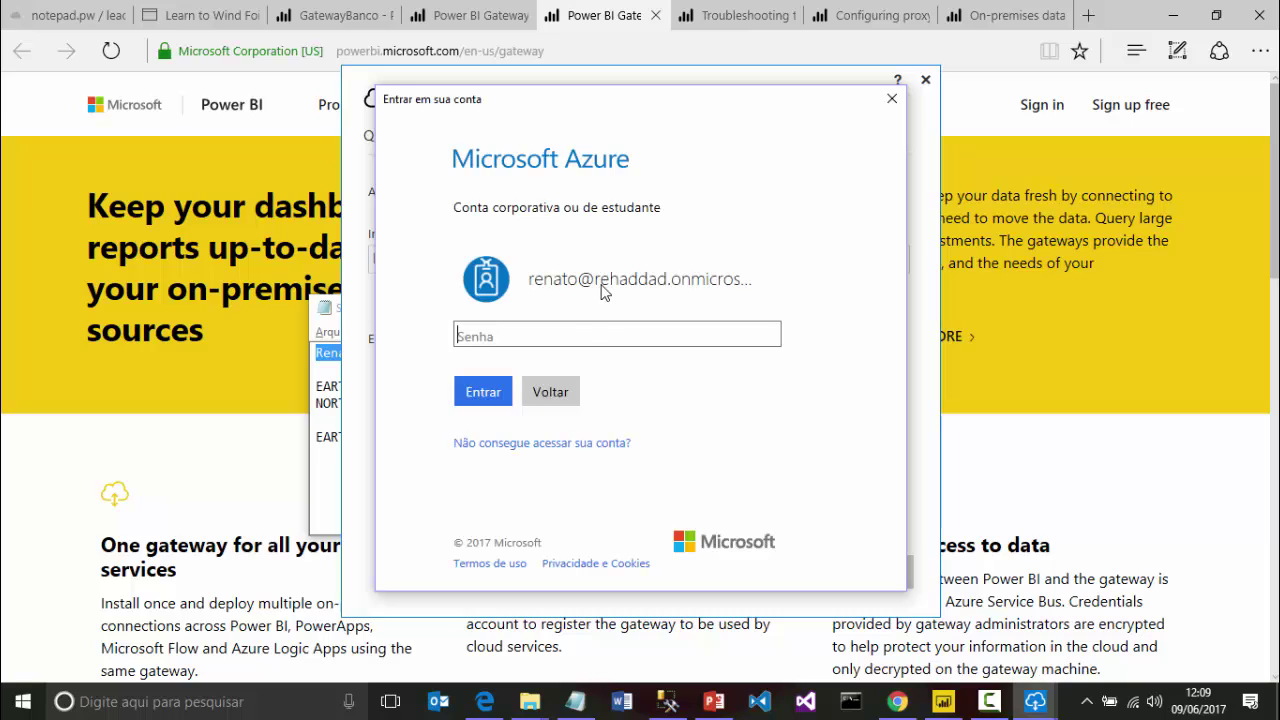
type("•••••••••••")
left_click(476, 400)
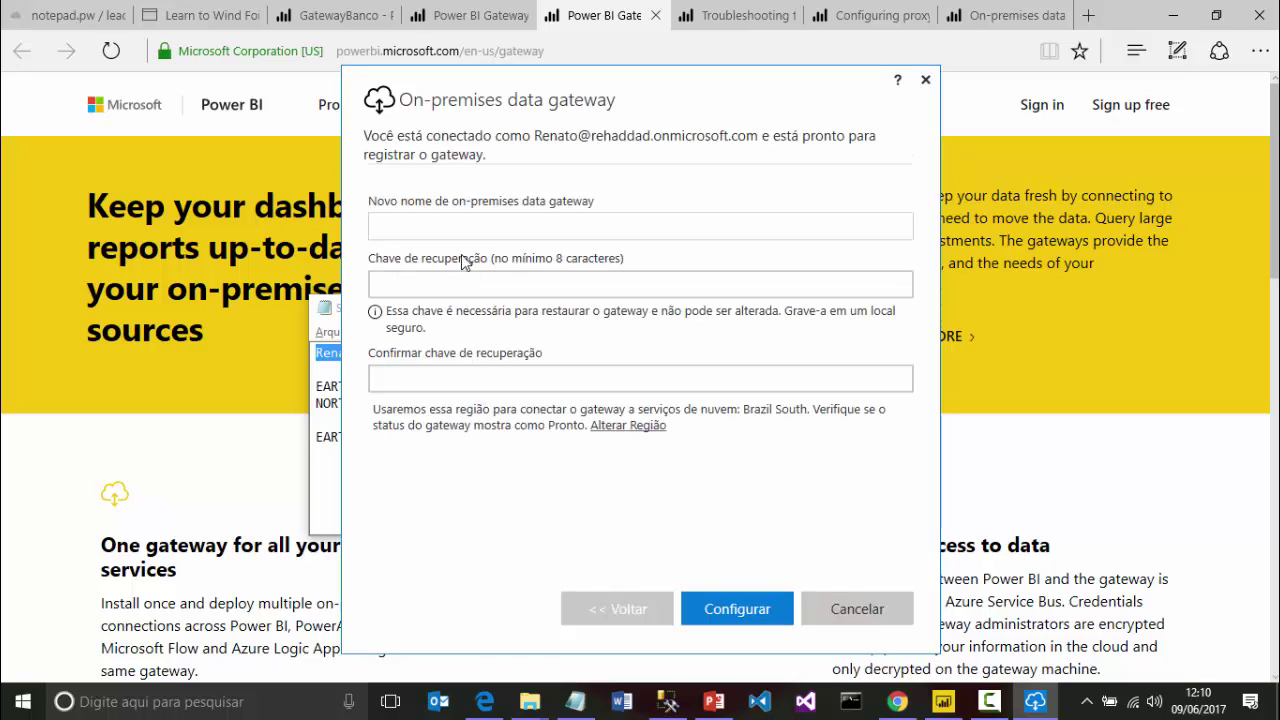
Register the gateway under the name GatewayBanco, enter and confirm its recovery key, and run the configuration.
left_click(447, 230)
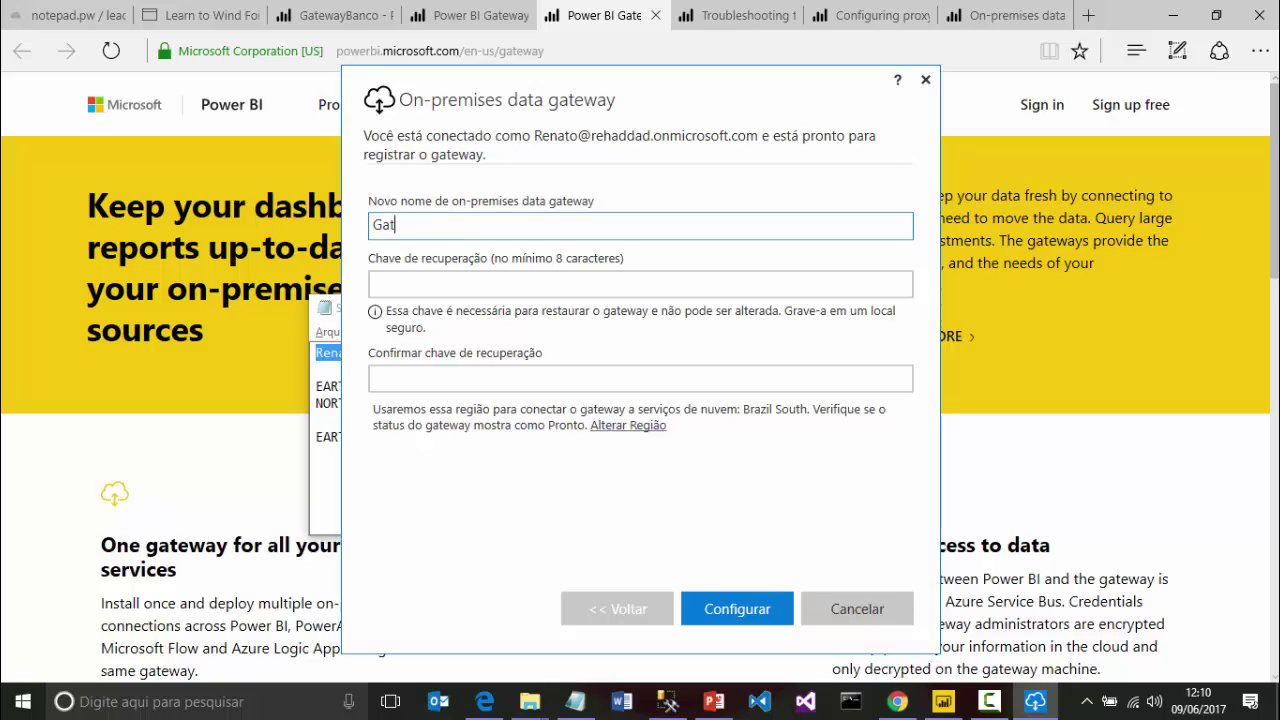
type("GatewayBanco")
key("Tab")
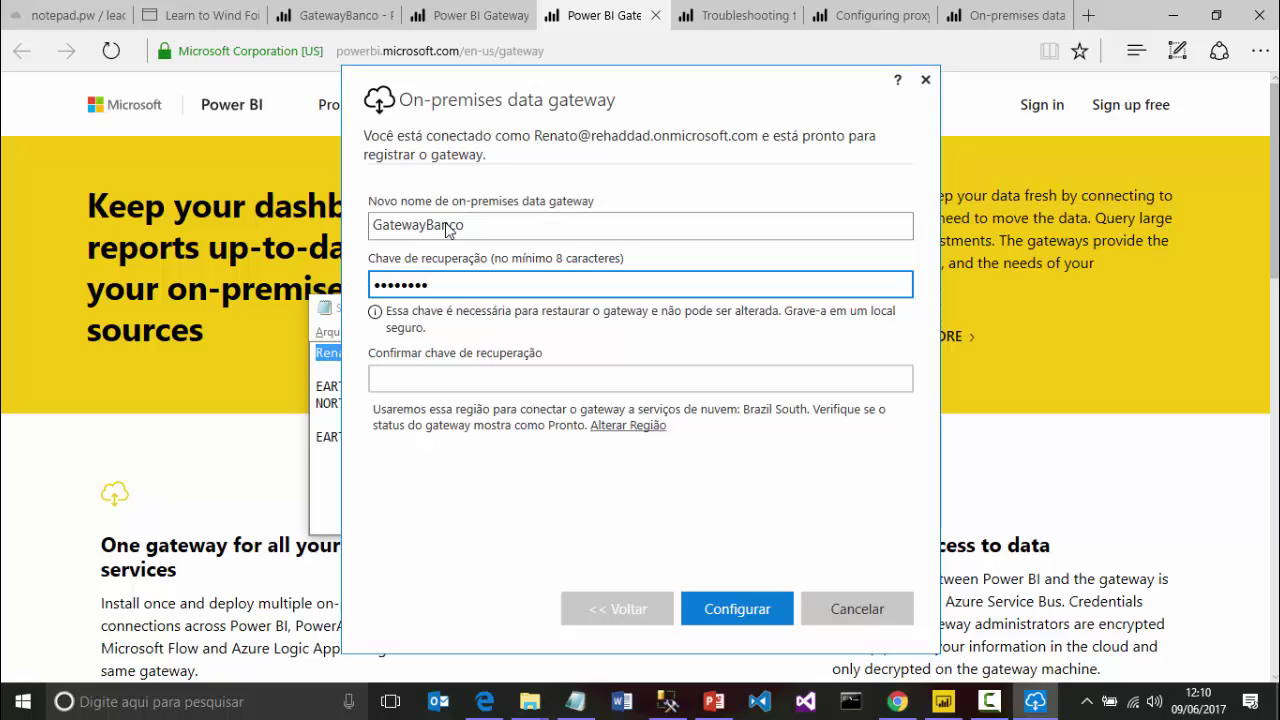
key("Tab")
key("Tab")
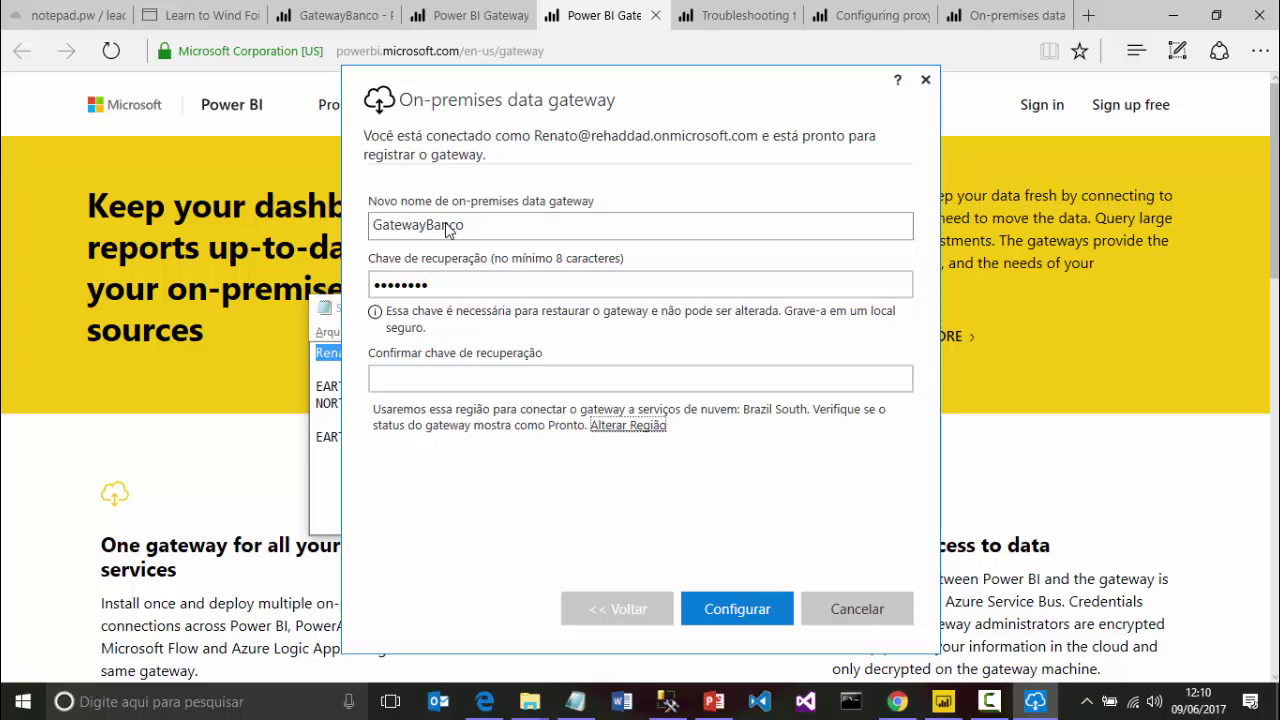
key("shift+Tab")
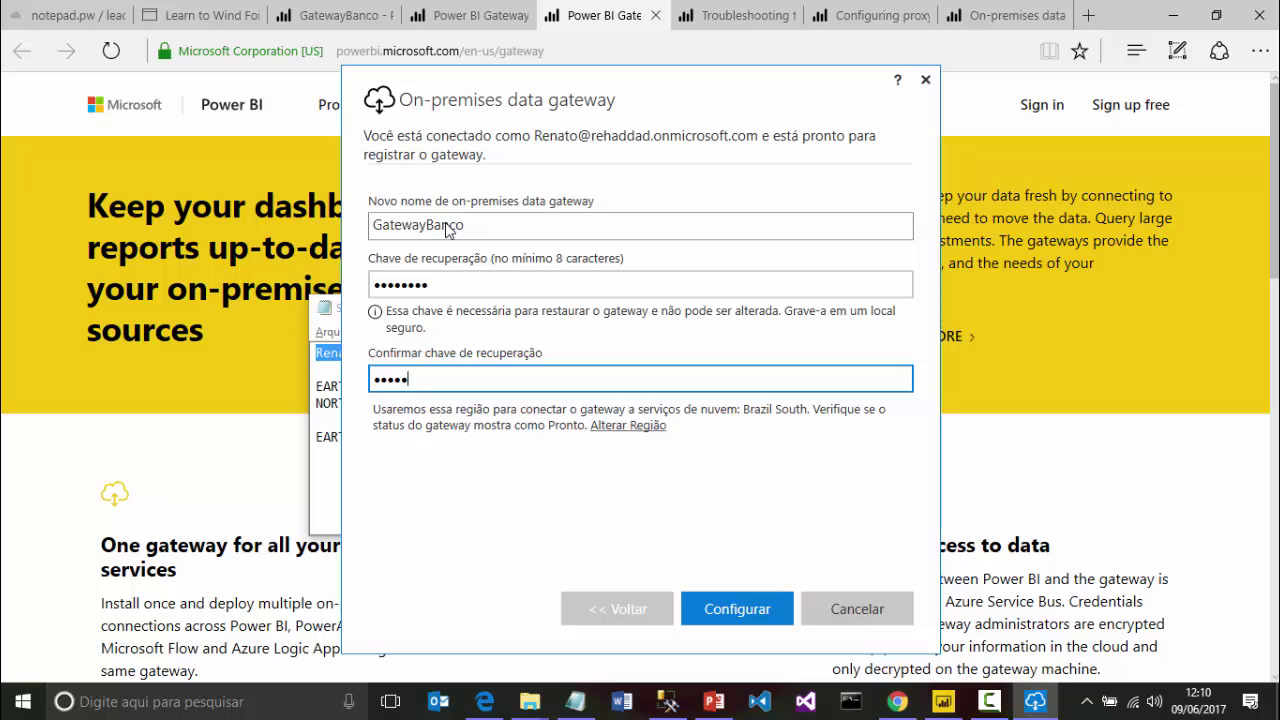
left_click(741, 612)
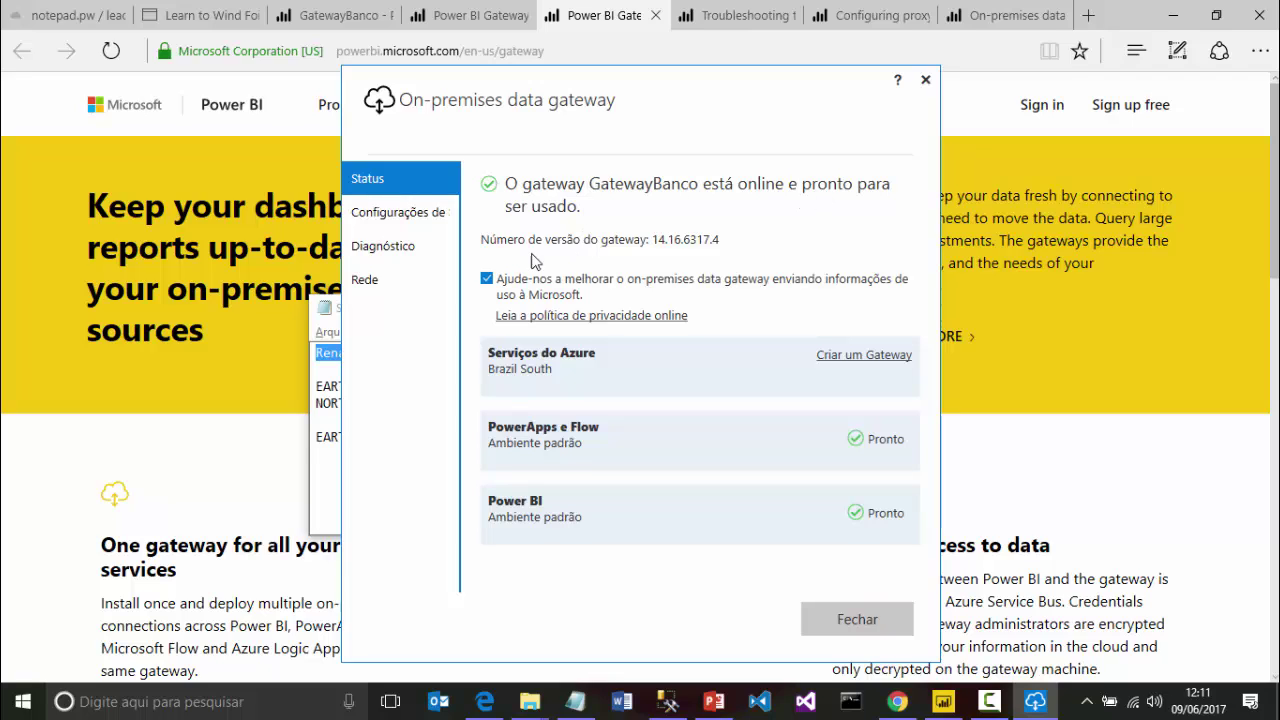
Review the gateway's service settings, diagnostics and network pages, and return to its status page.
left_click(428, 220)
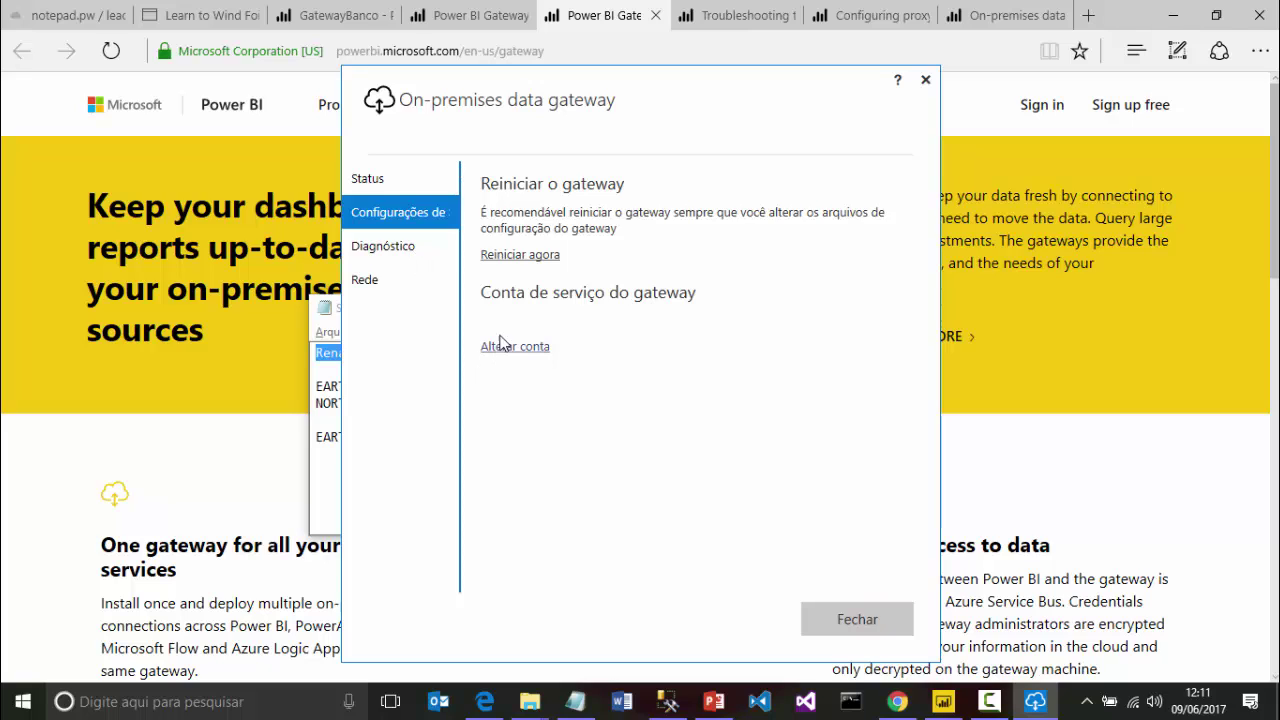
left_click(388, 252)
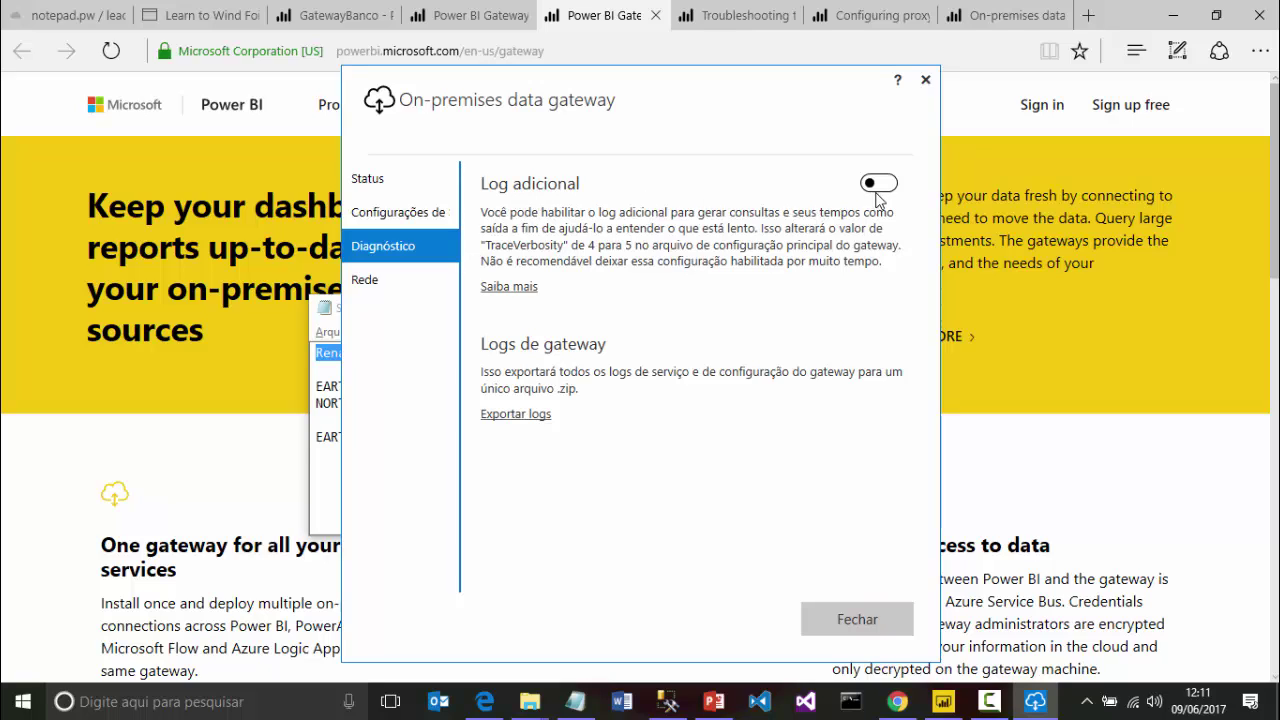
left_click(390, 280)
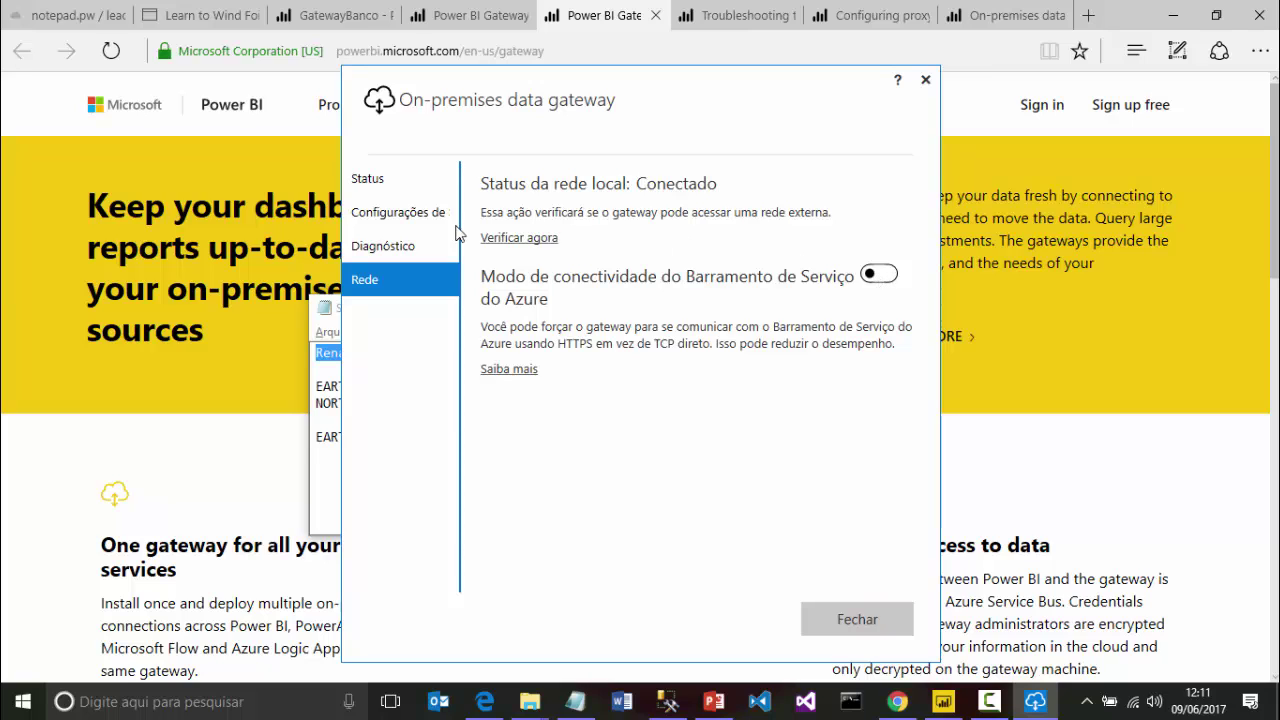
left_click(380, 187)
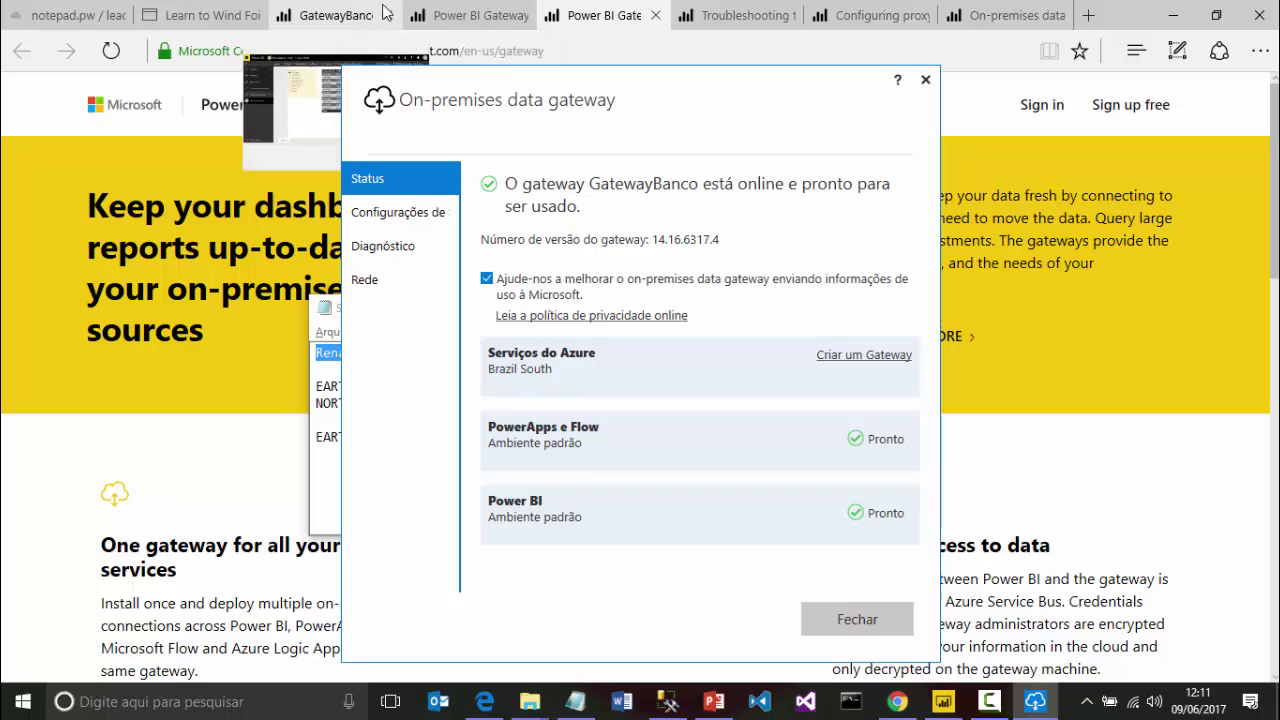
Open gateway management from the GatewayBanco report in the Power BI service and compare the GatewayBanco entry with the installed gateway's status.
left_click(450, 14)
left_click(347, 14)
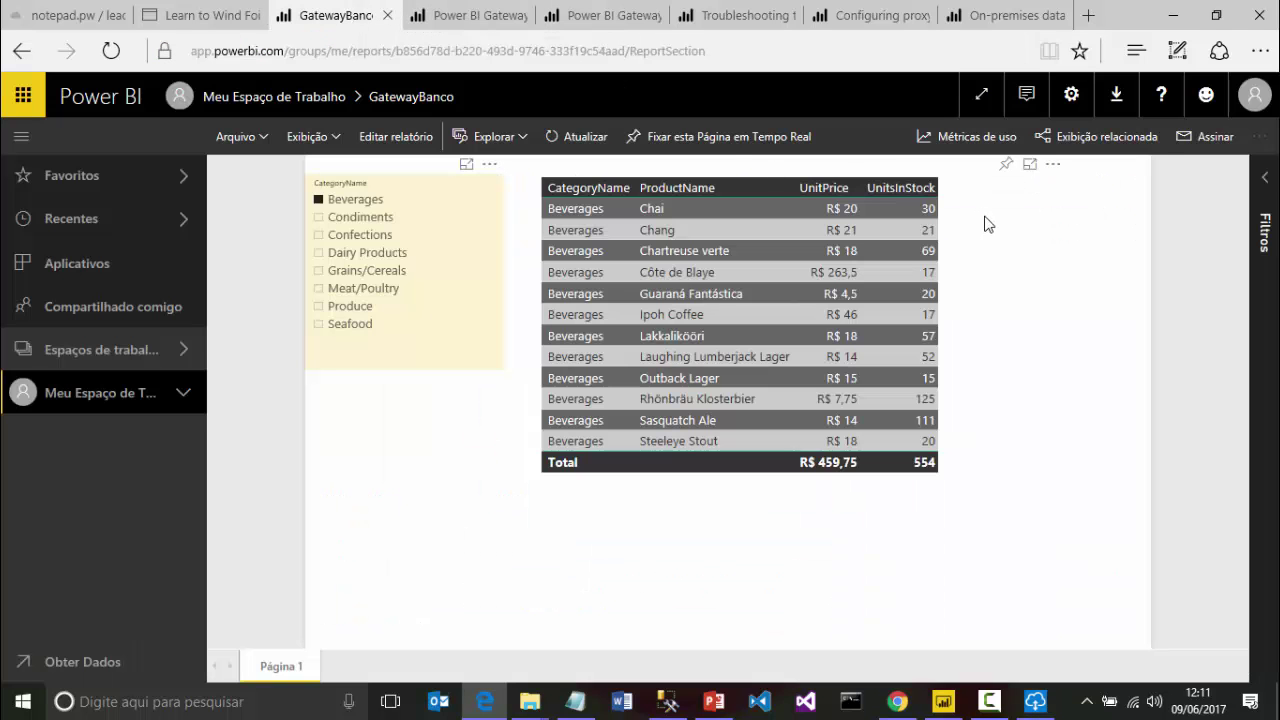
left_click(1072, 96)
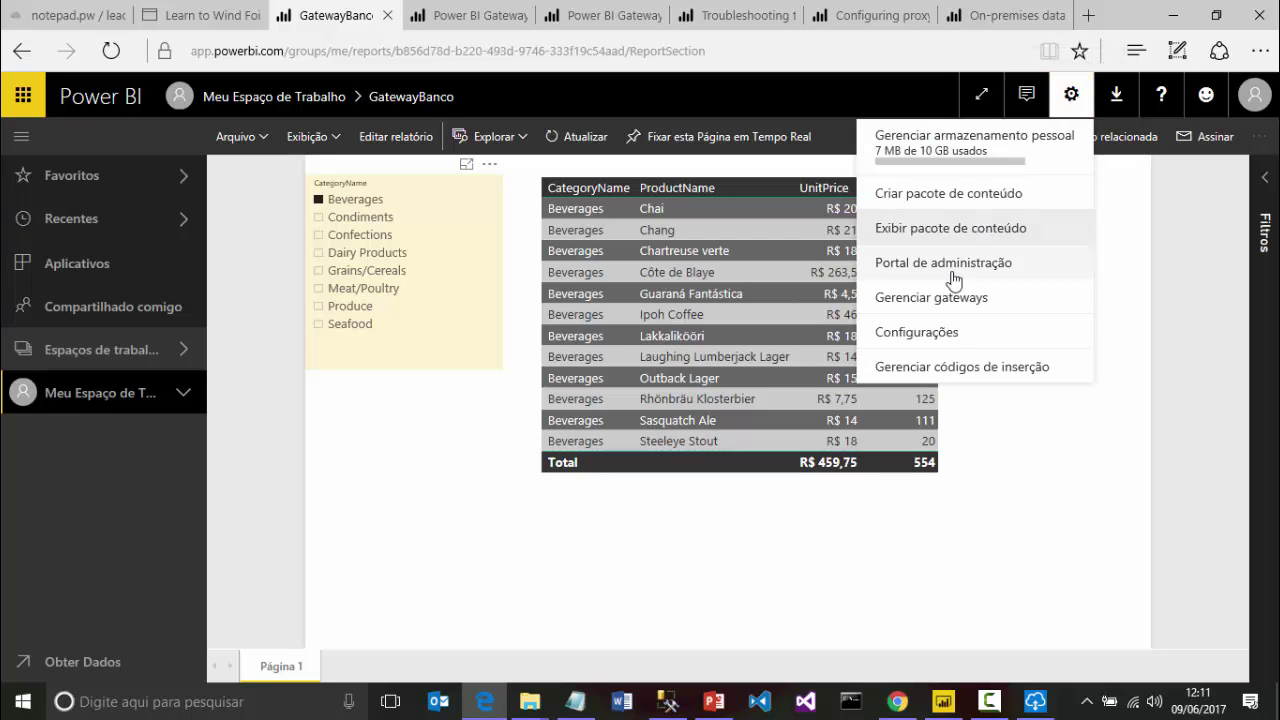
left_click(940, 298)
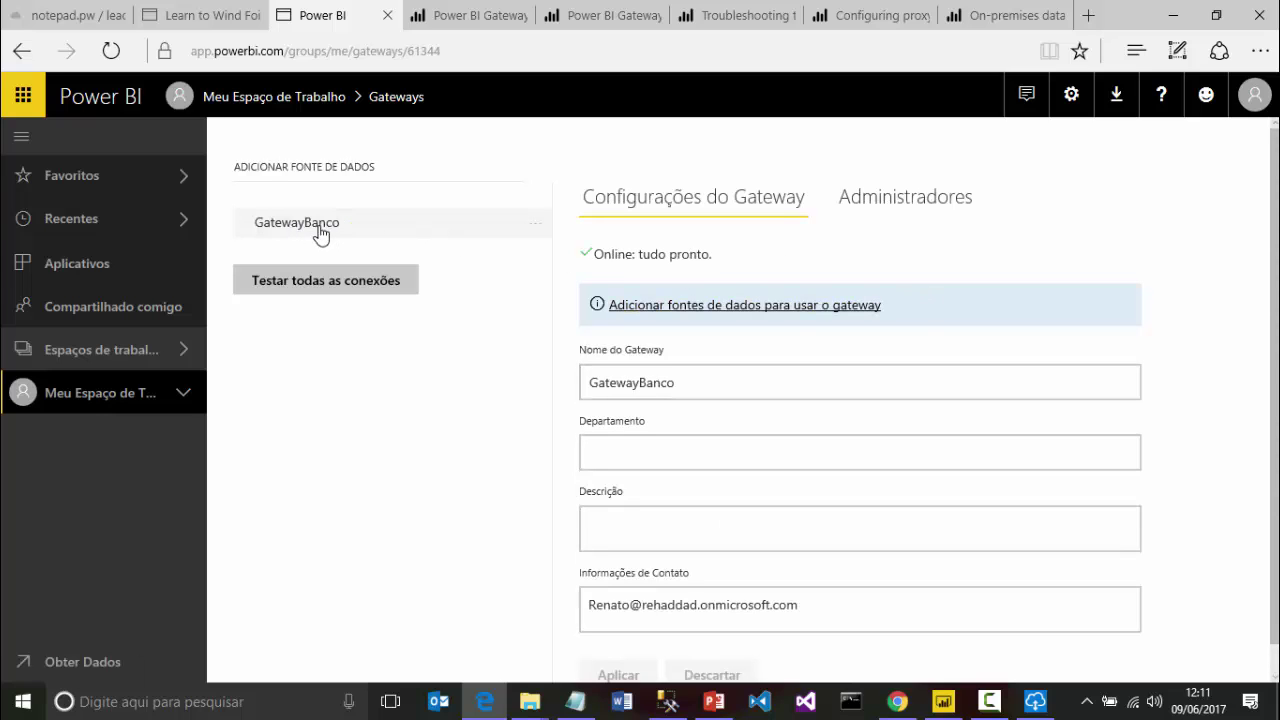
left_click(375, 238)
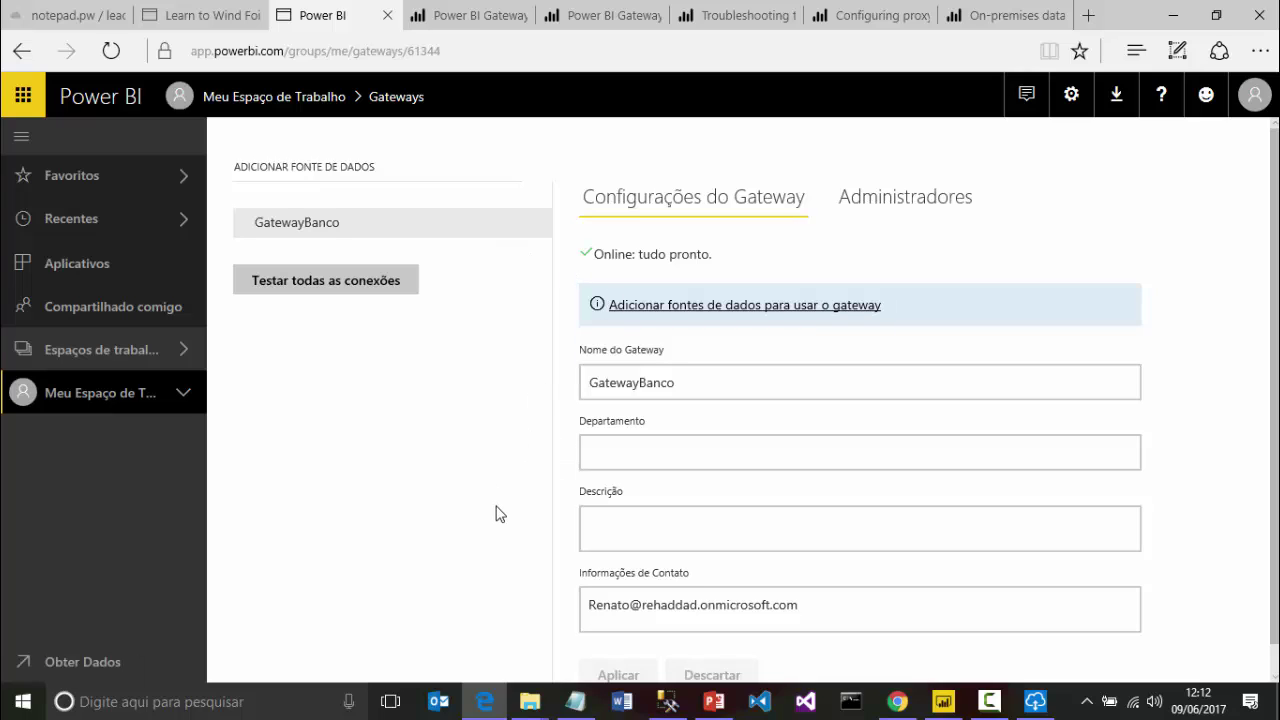
left_click(1030, 700)
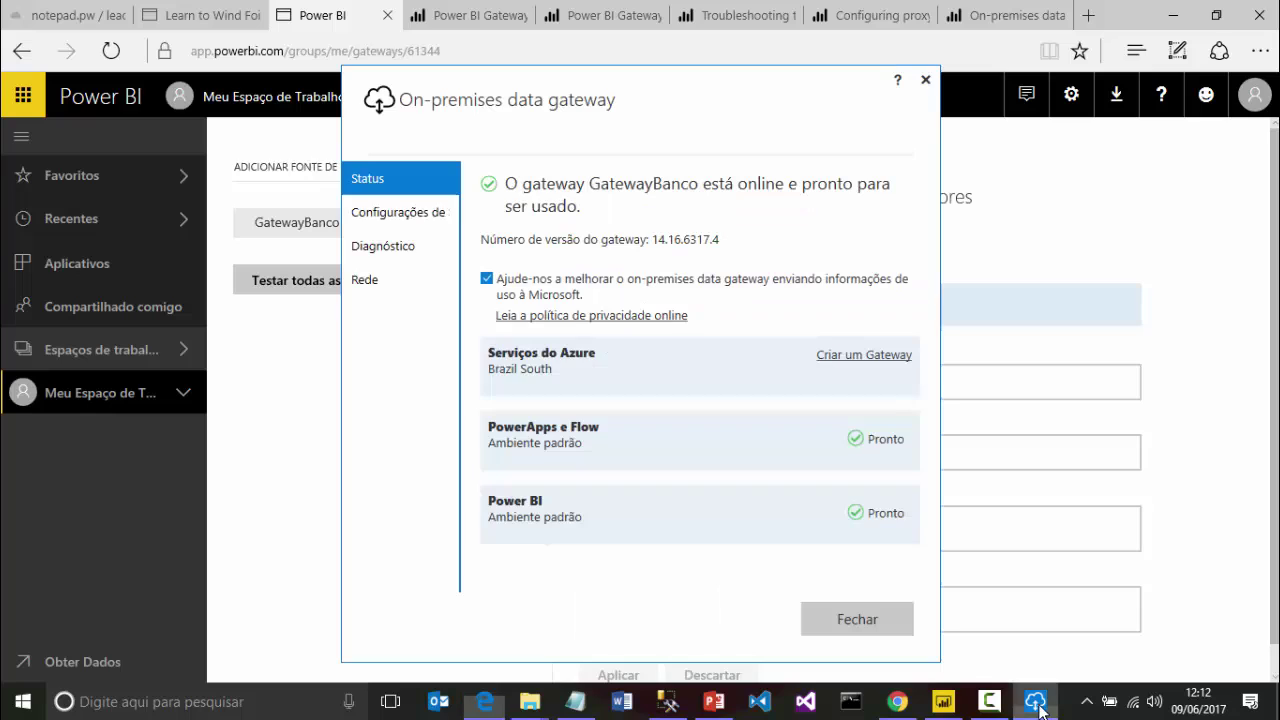
left_click(1185, 364)
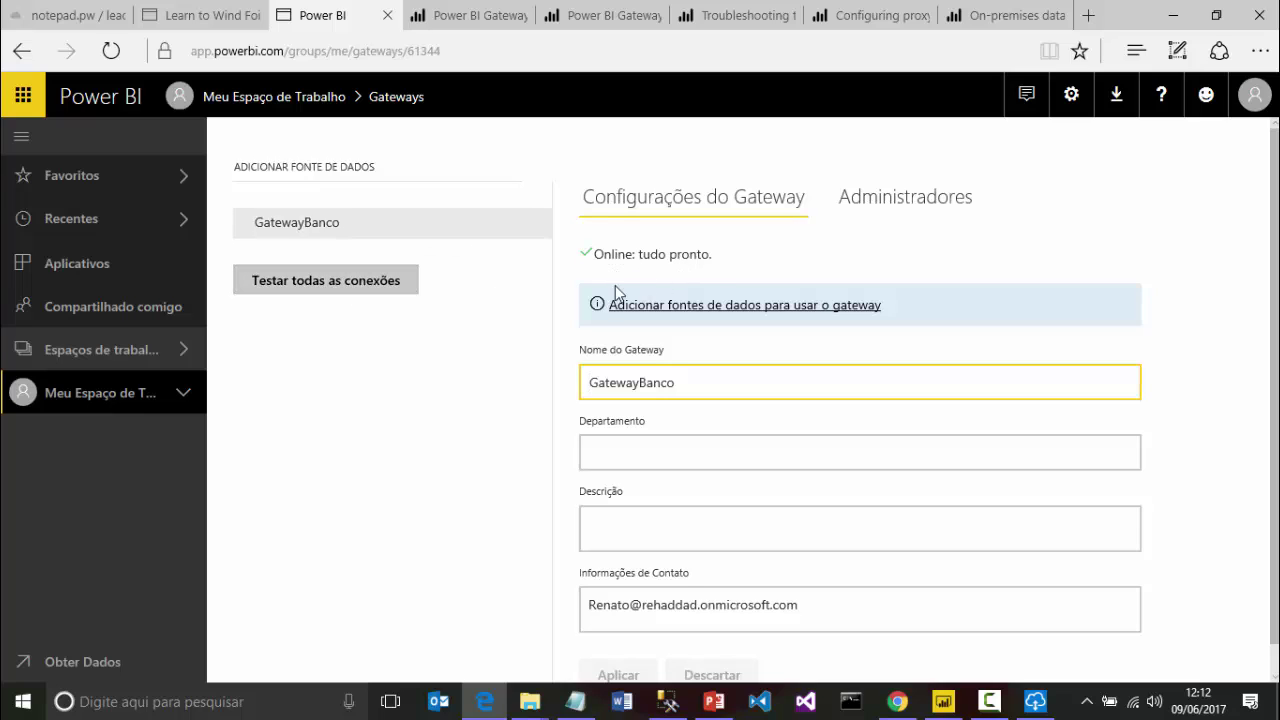
Add a data source to the GatewayBanco gateway, named BancoSQL_Nwind and of type SQL Server.
left_click(708, 312)
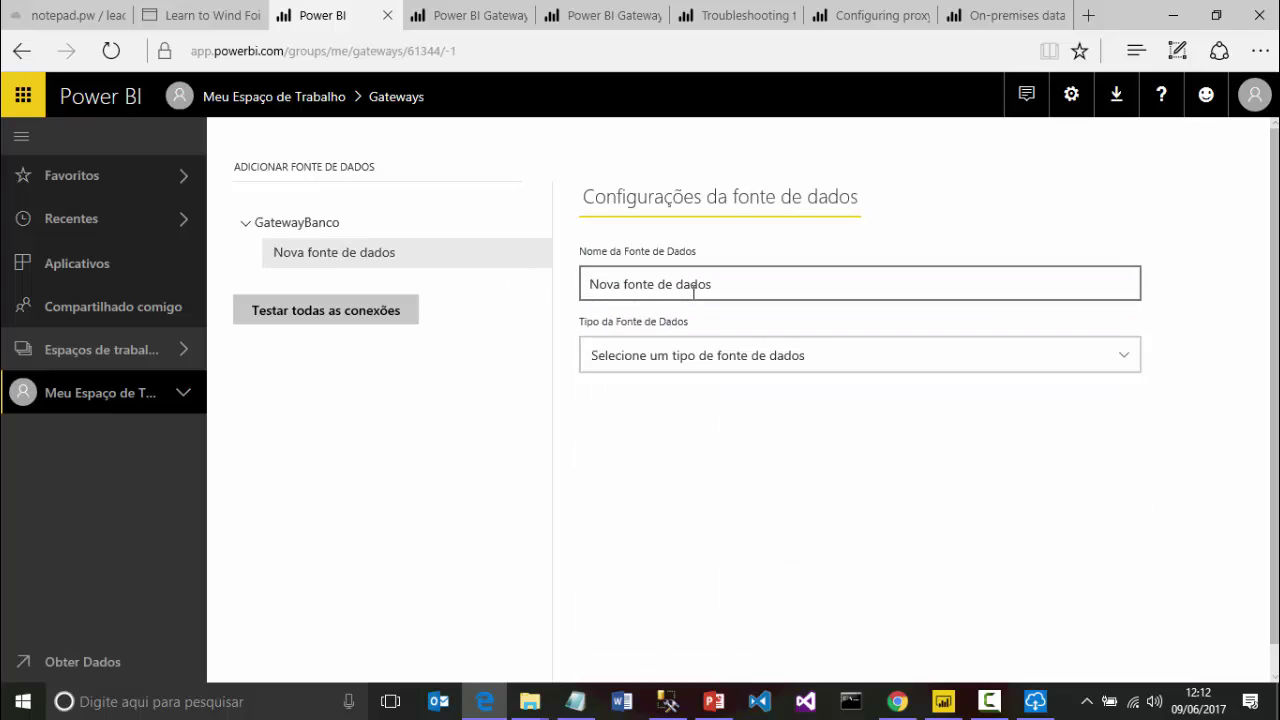
left_click(740, 285)
left_click_drag(740, 285, 595, 280)
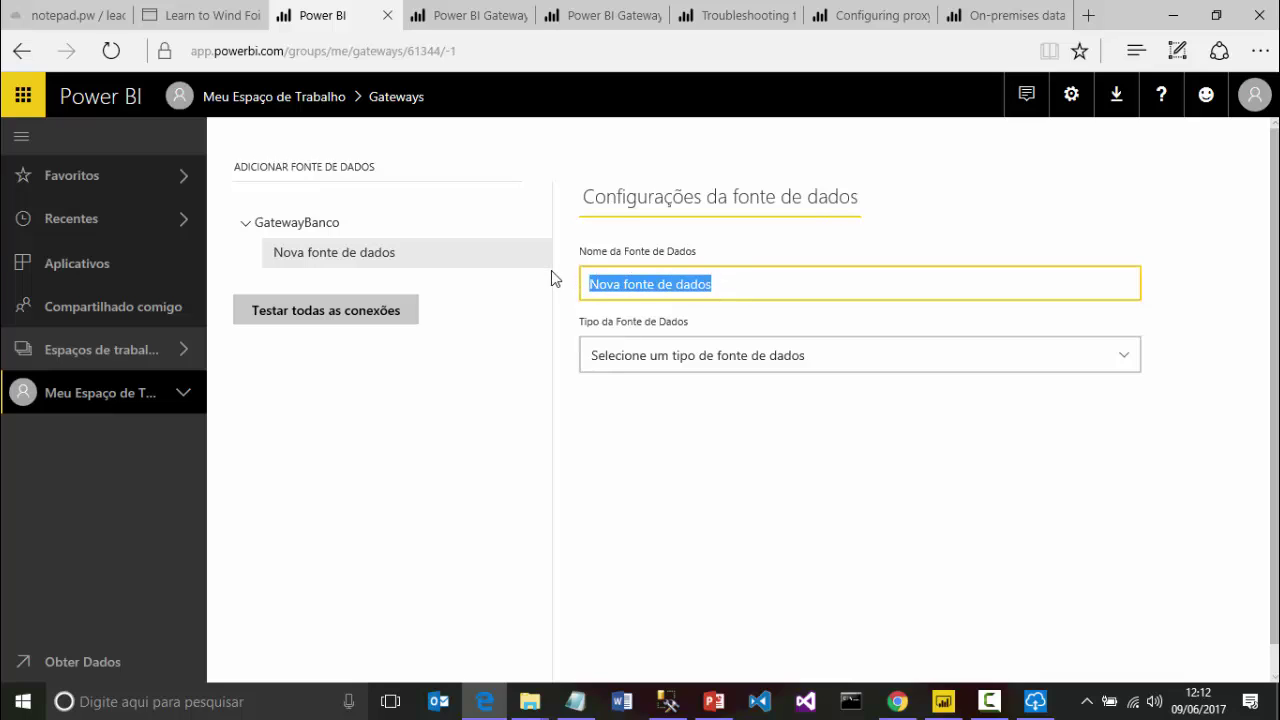
type("Banco")
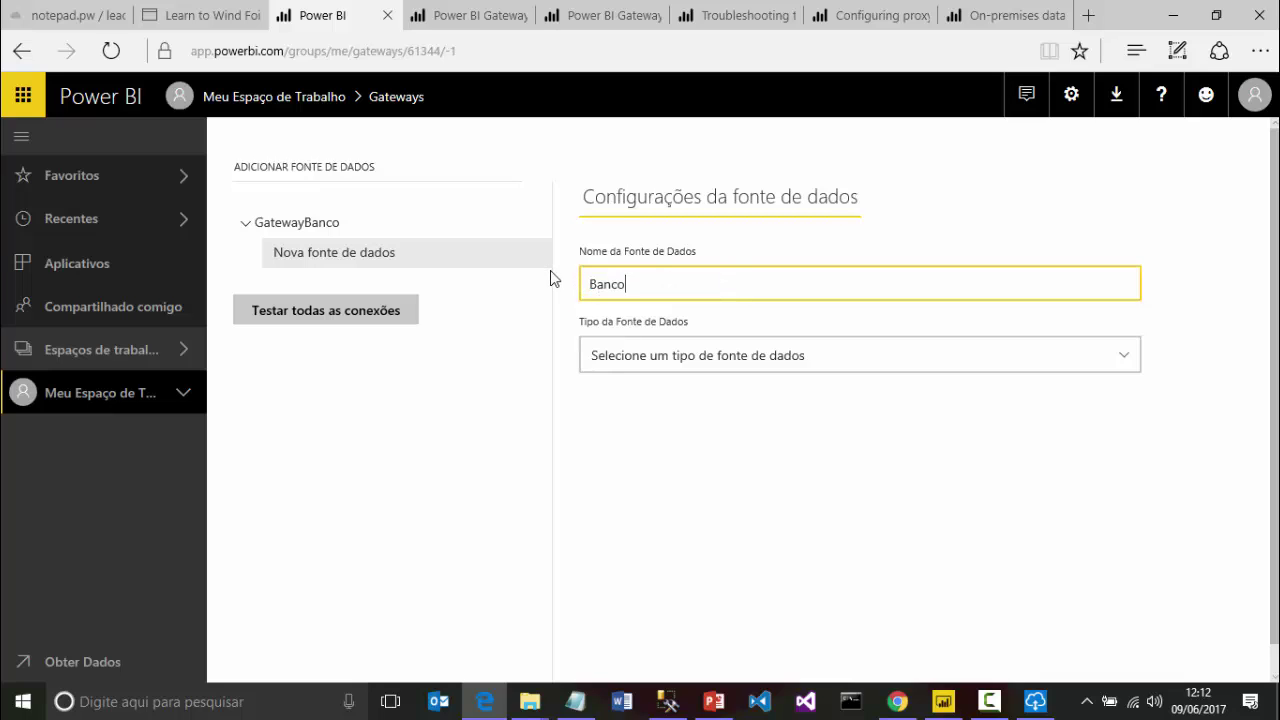
type("SQL")
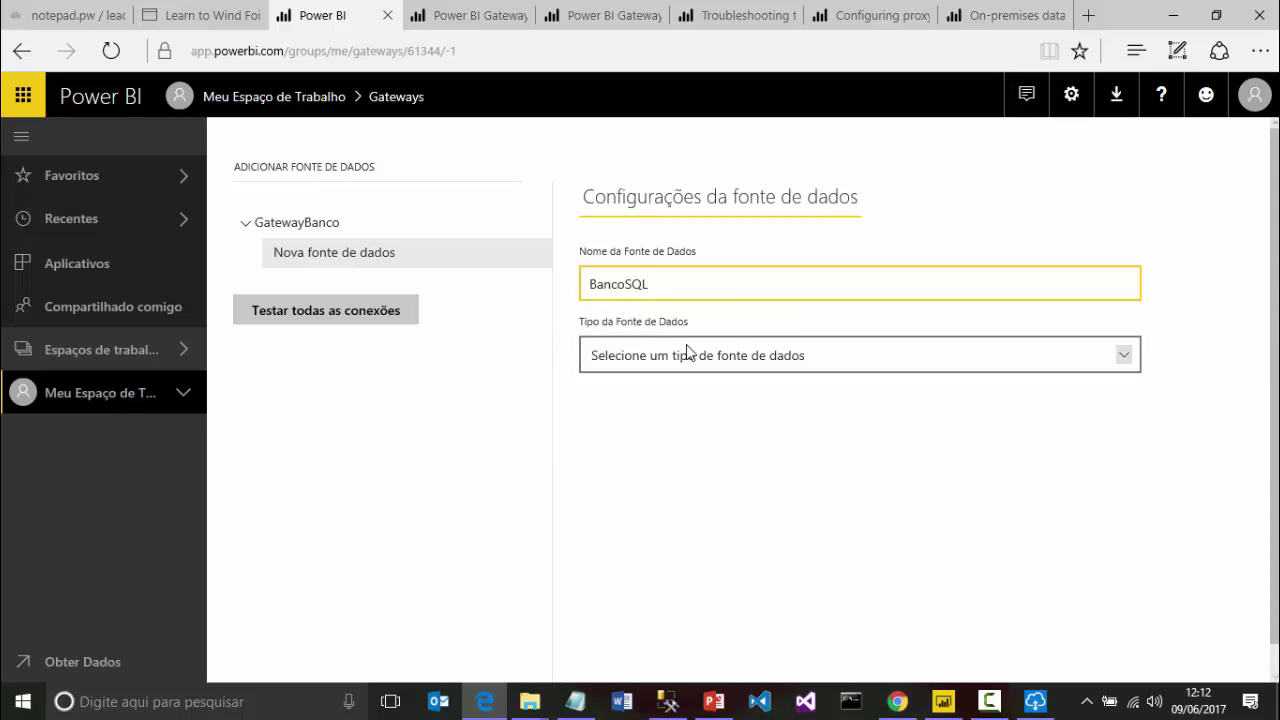
type("_Nwind")
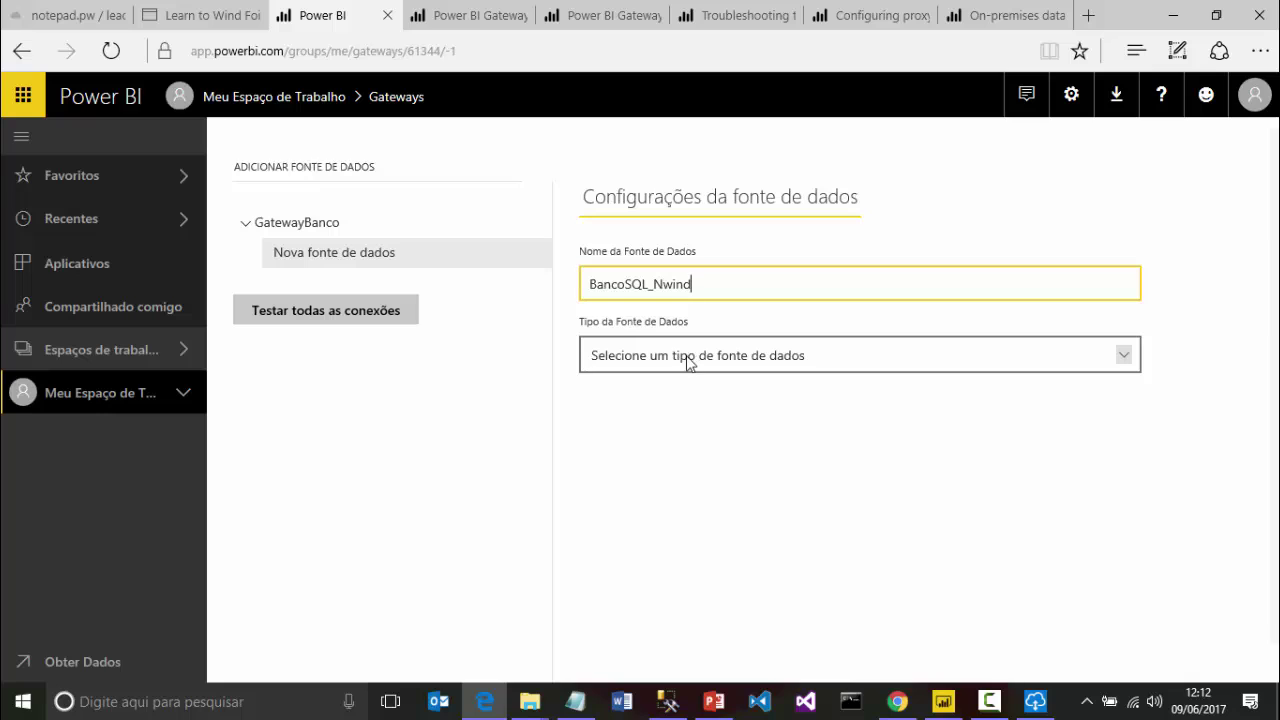
left_click(686, 352)
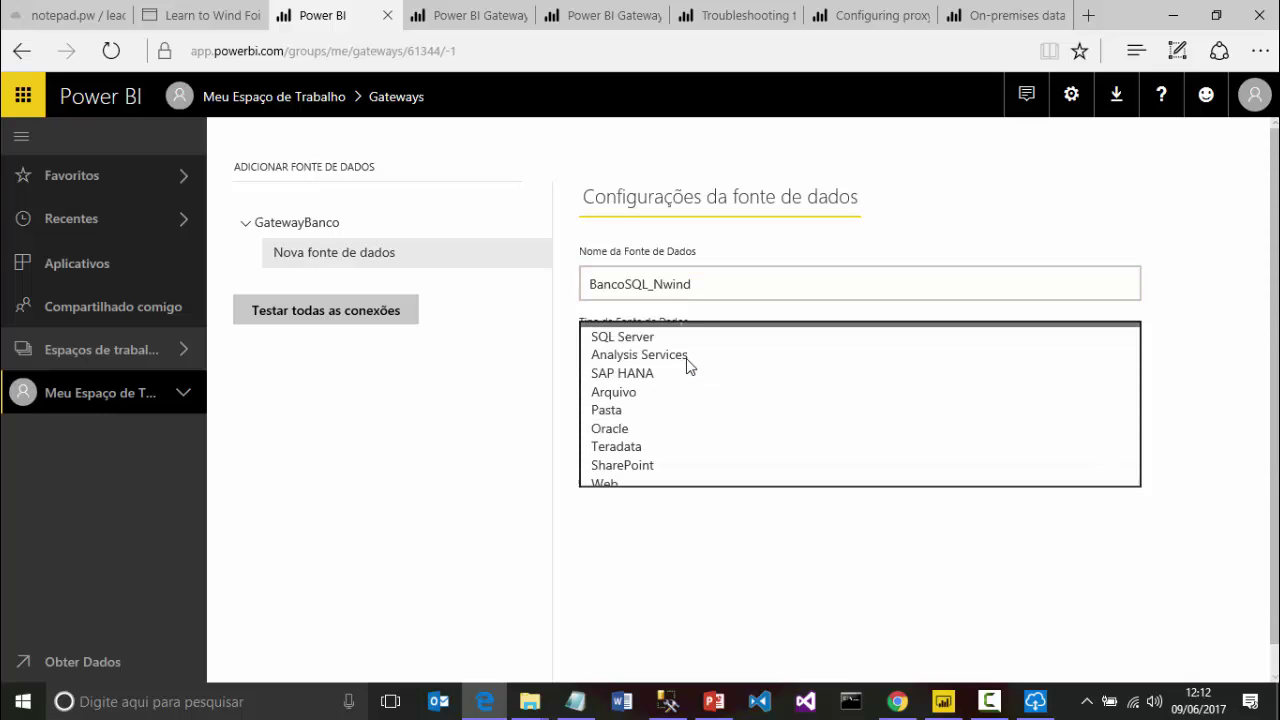
left_click(668, 338)
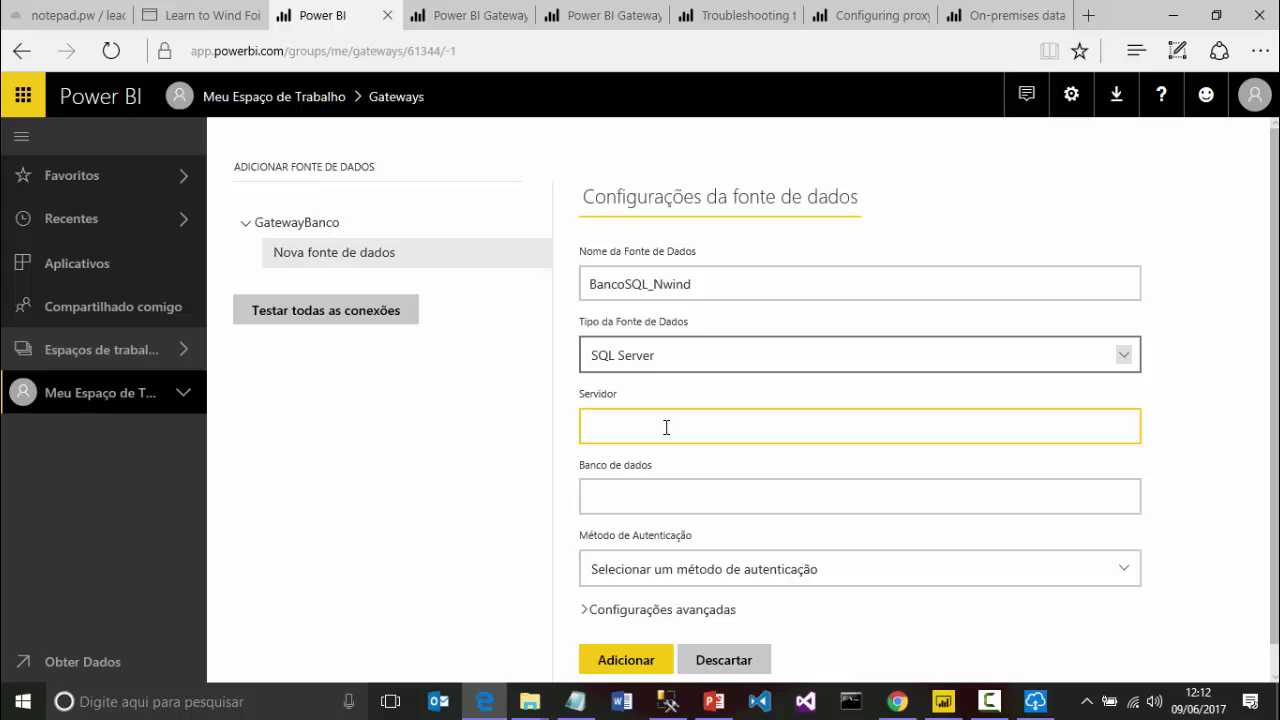
Set the data source's server to EARTH\EARTH and its database to NORTHWND, taking both from the Notepad notes.
left_click(575, 701)
left_click_drag(400, 387, 305, 390)
key("ctrl+c")
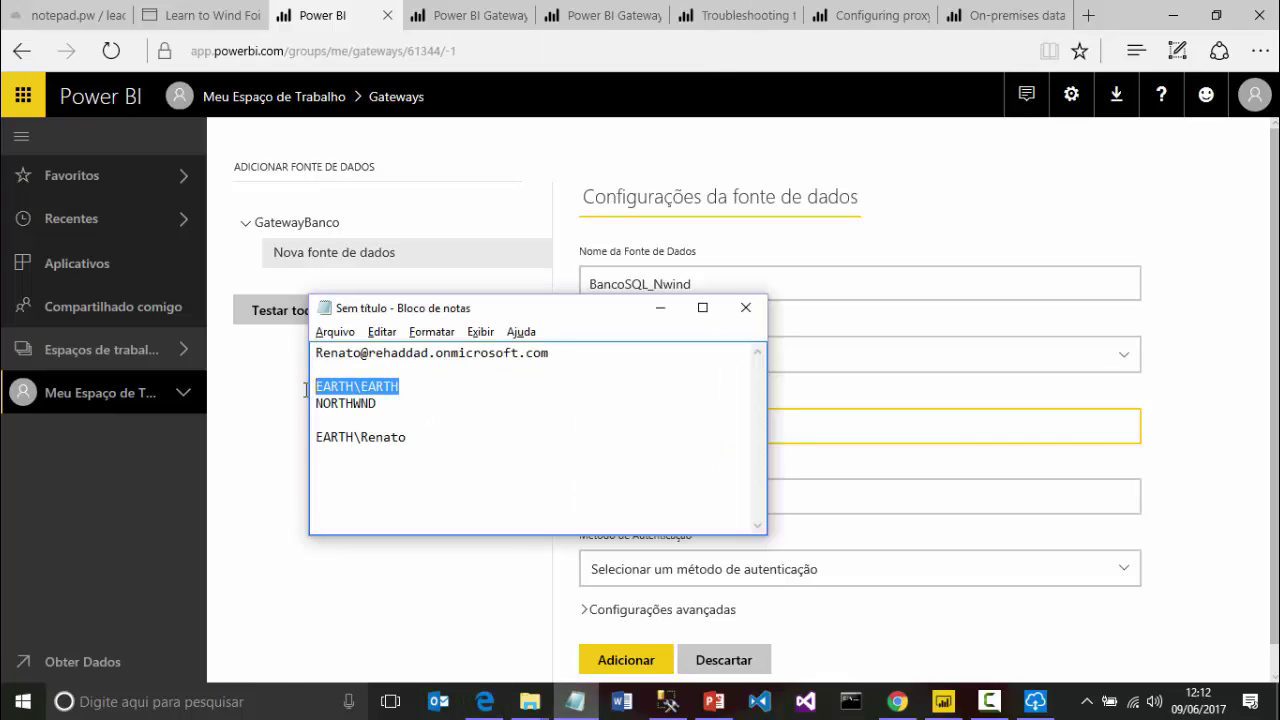
left_click(891, 428)
key("ctrl+v")
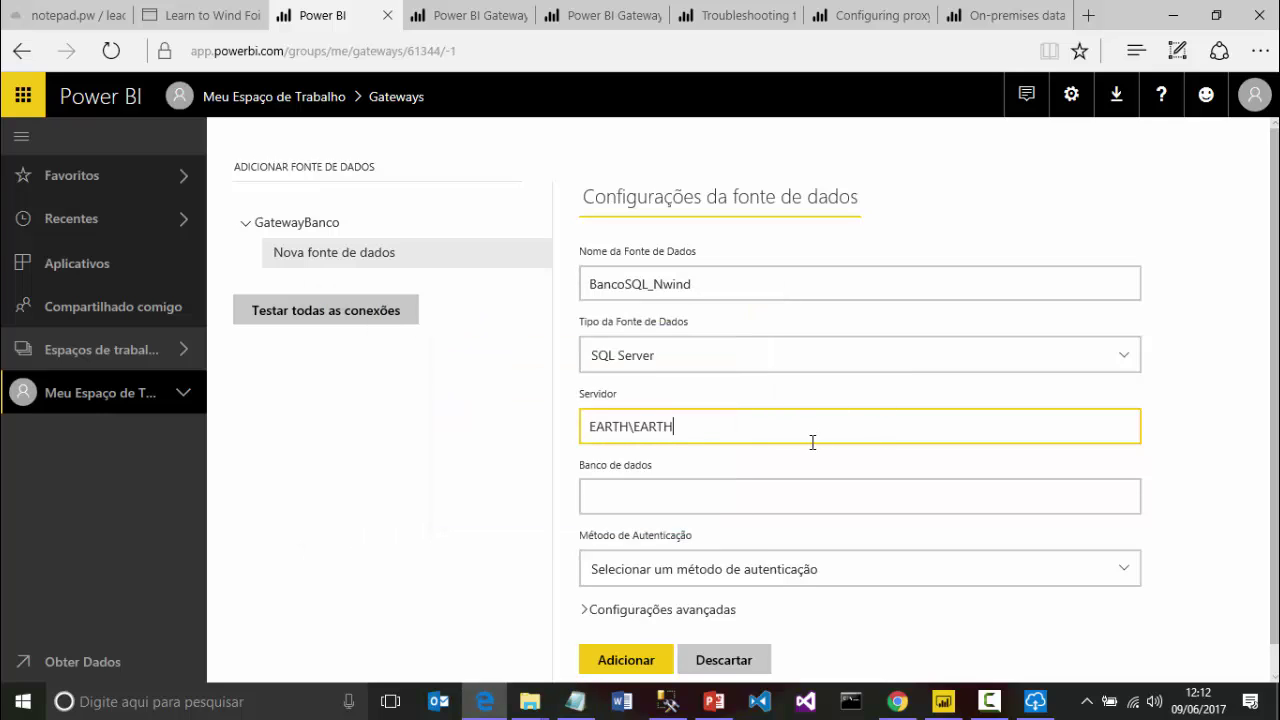
key("alt+Tab")
double_click(360, 401)
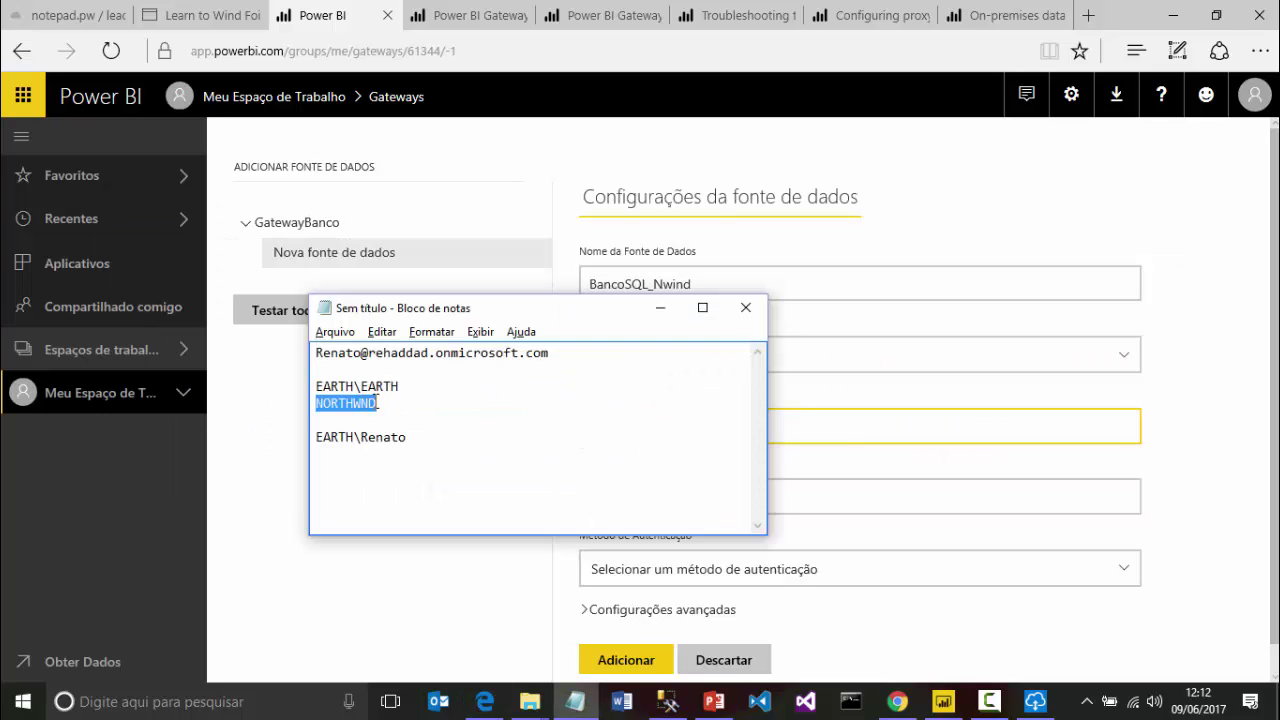
left_click(820, 486)
type("NORTHWND")
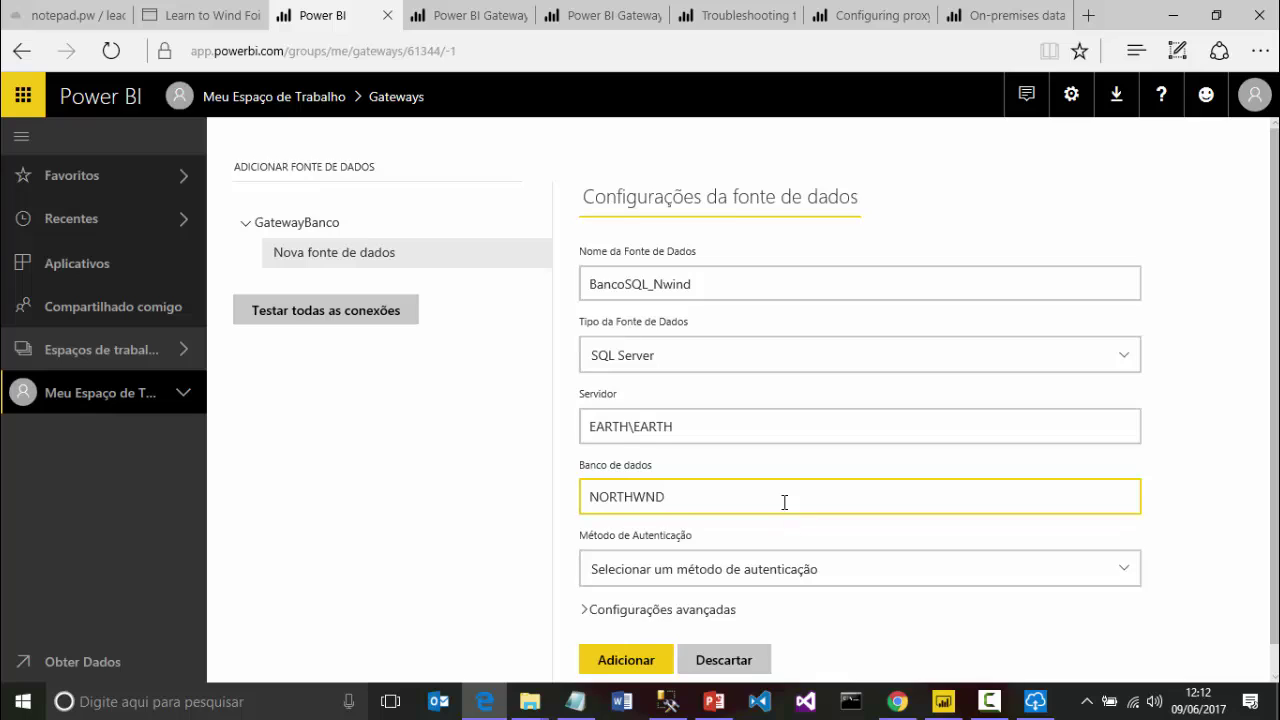
Set the authentication method of the BancoSQL_Nwind data source to Windows.
scroll(766, 482, "down", 1)
left_click(735, 540)
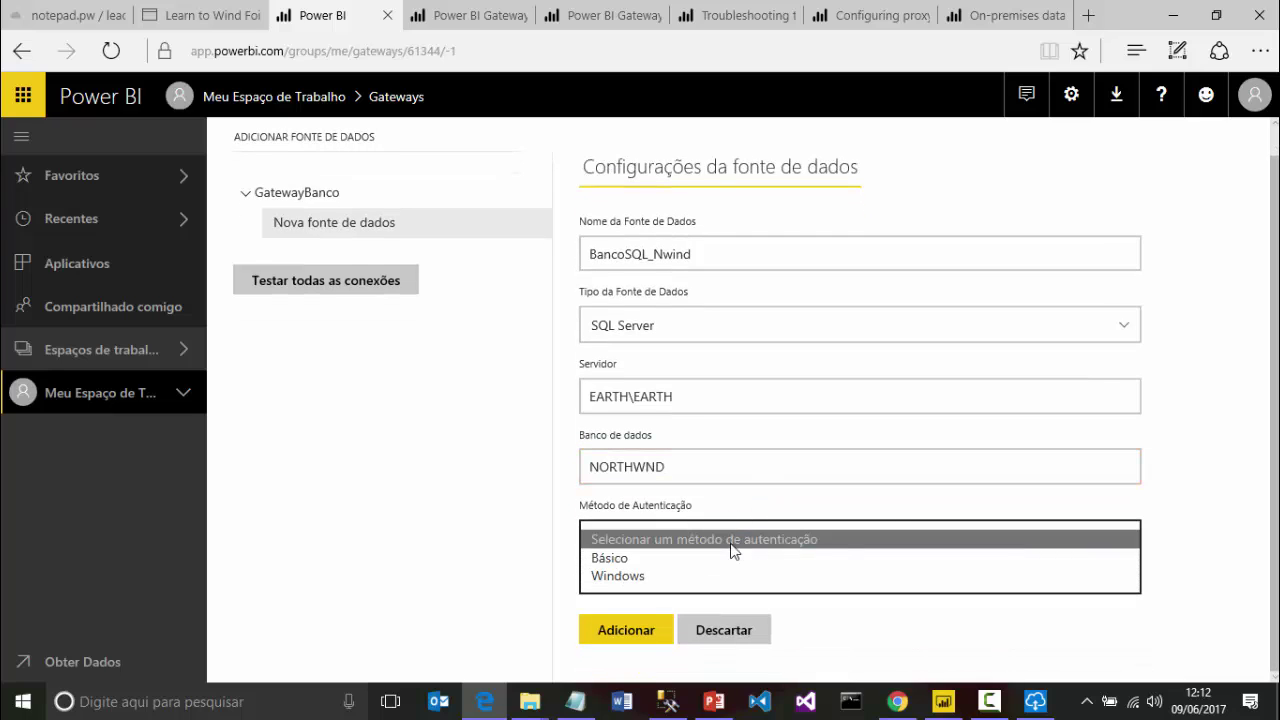
left_click(676, 575)
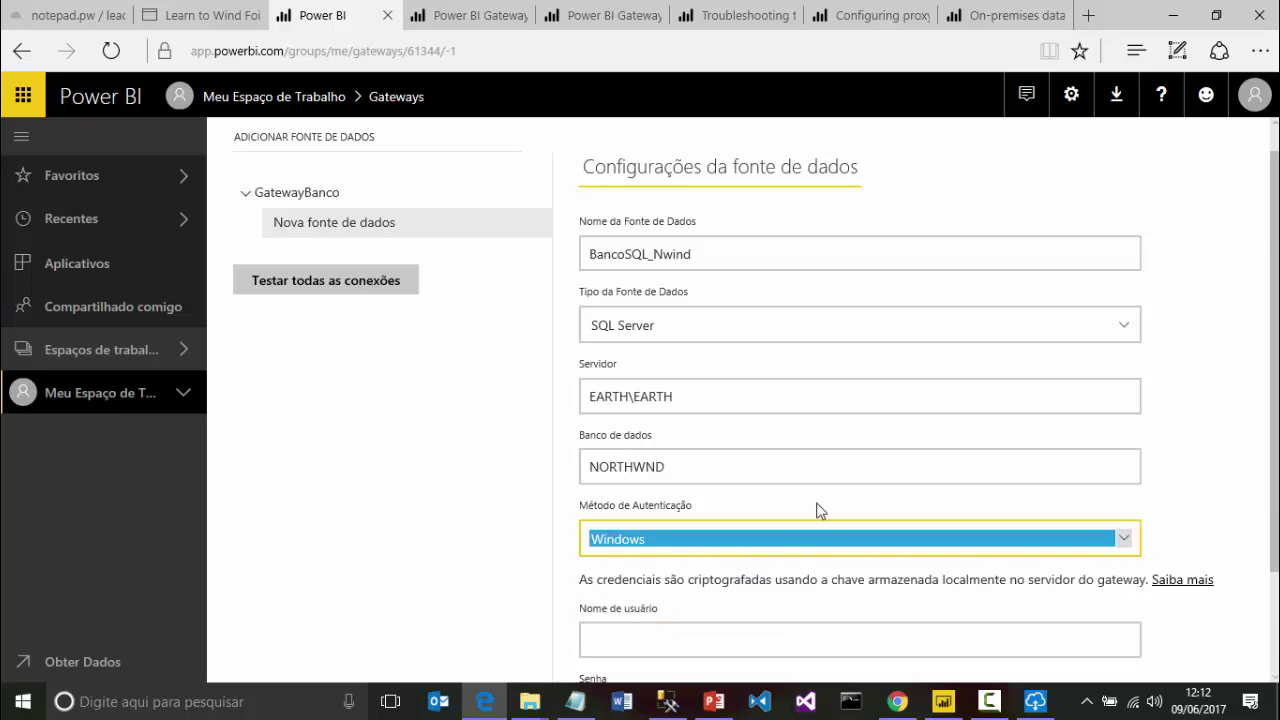
Enter the data source's Windows user name, copied from the Notepad notes, and type the account password.
scroll(820, 514, "down", 2)
key("alt+Tab")
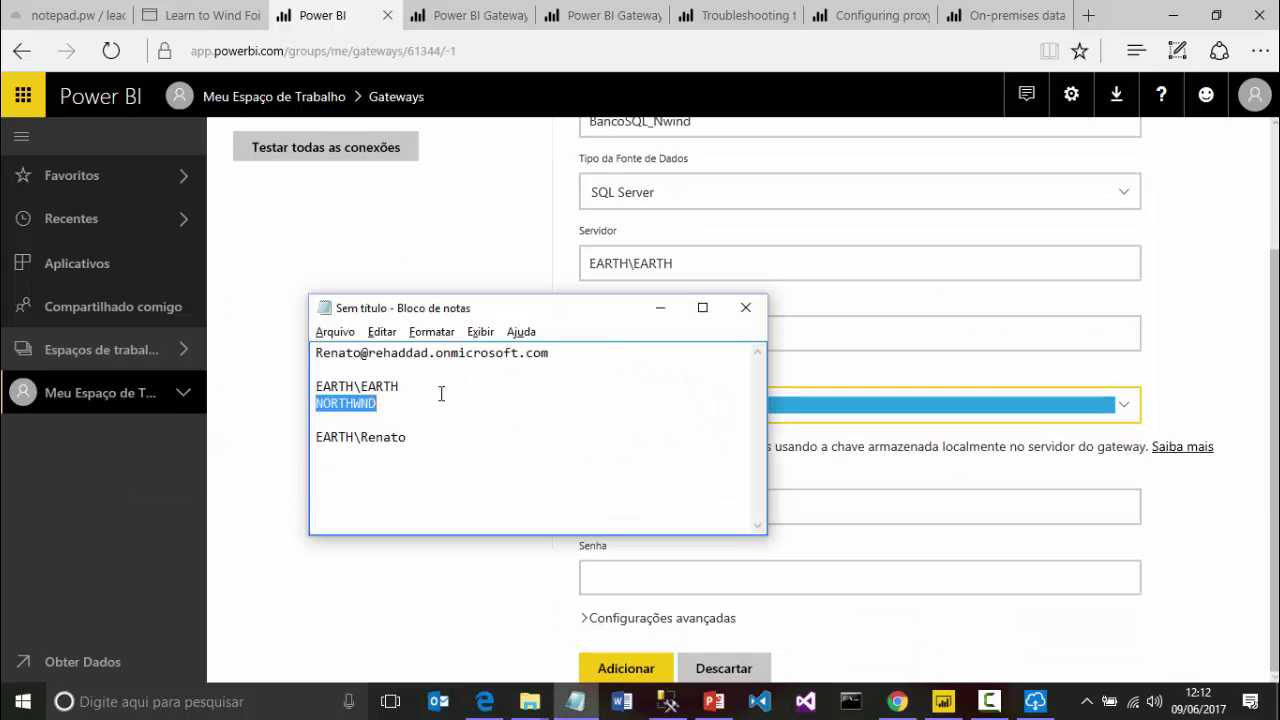
left_click_drag(404, 438, 301, 436)
left_click_drag(421, 440, 254, 442)
left_click(795, 498)
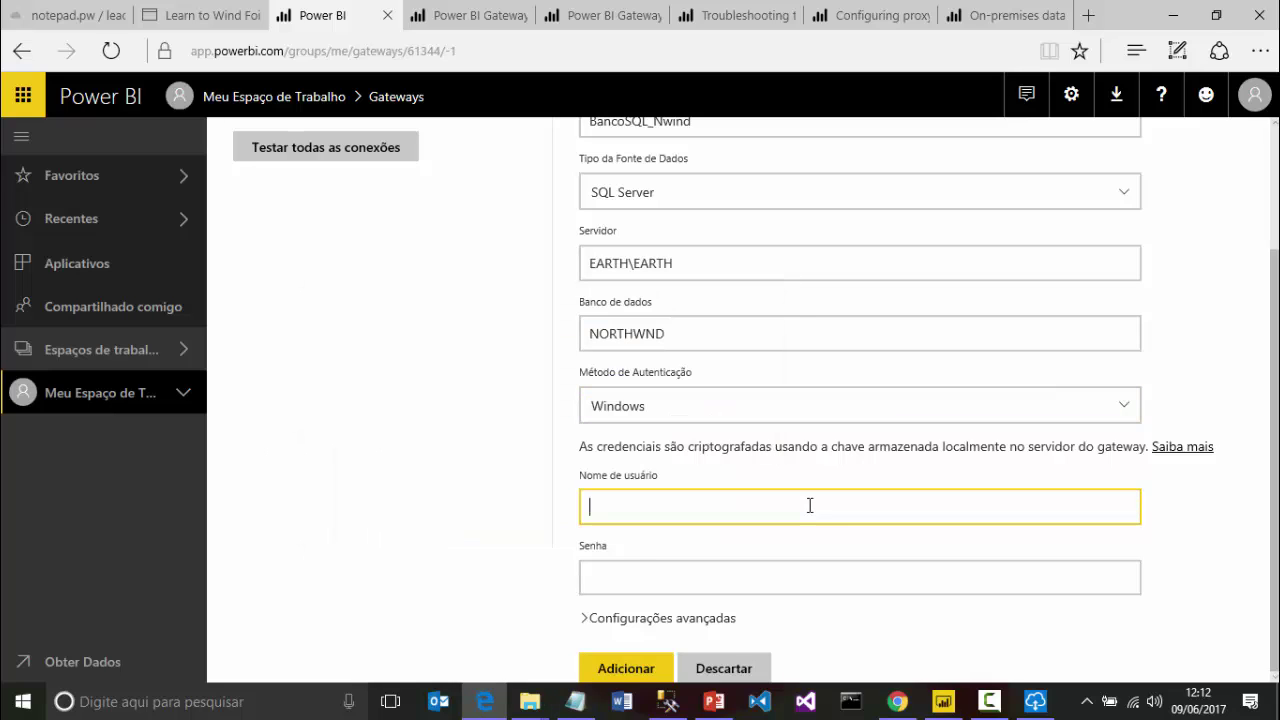
type("EARTH\\Renato")
left_click(671, 578)
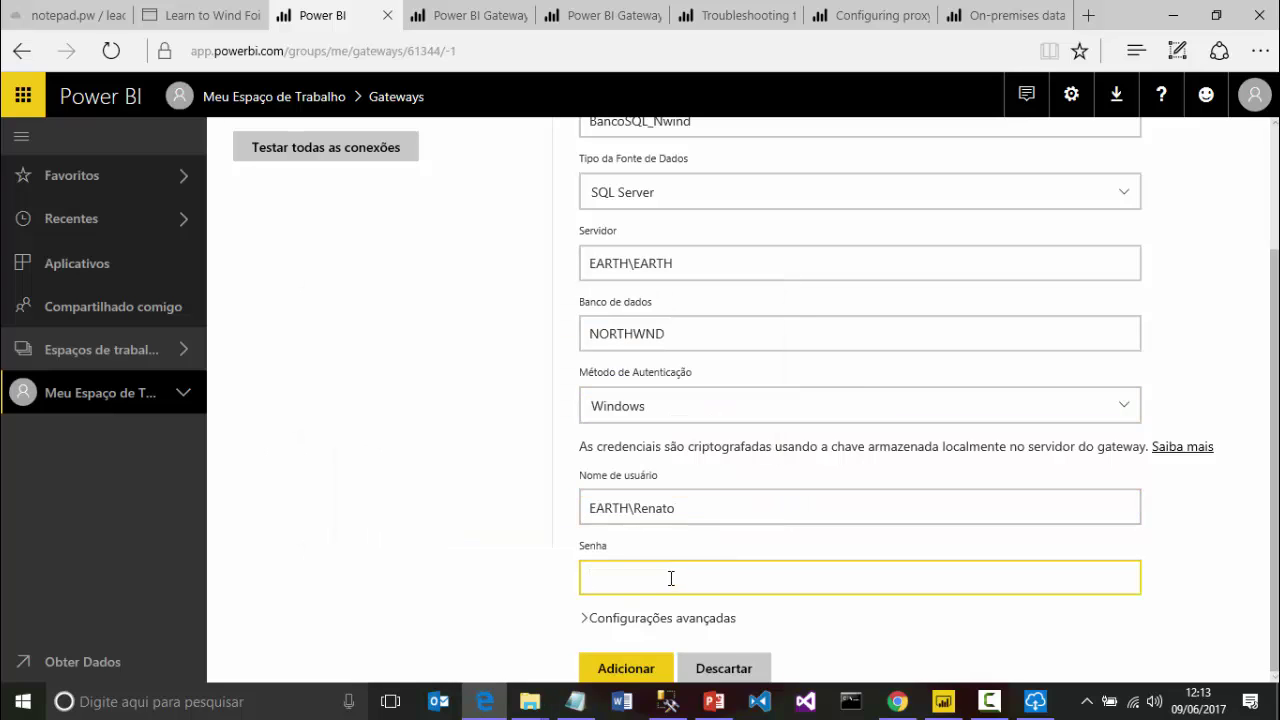
type("••••••••")
Keep the privacy level at Organizacional in the advanced settings and add the BancoSQL_Nwind data source to the gateway.
left_click(586, 620)
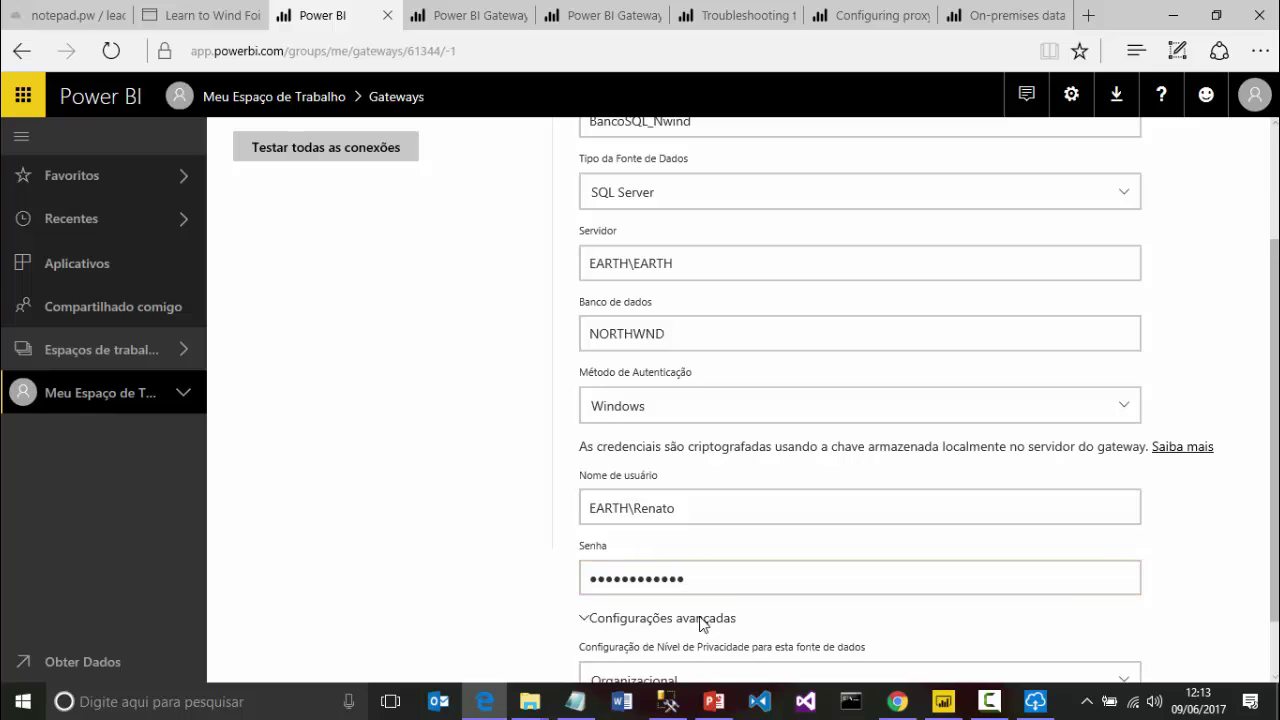
left_click(701, 608)
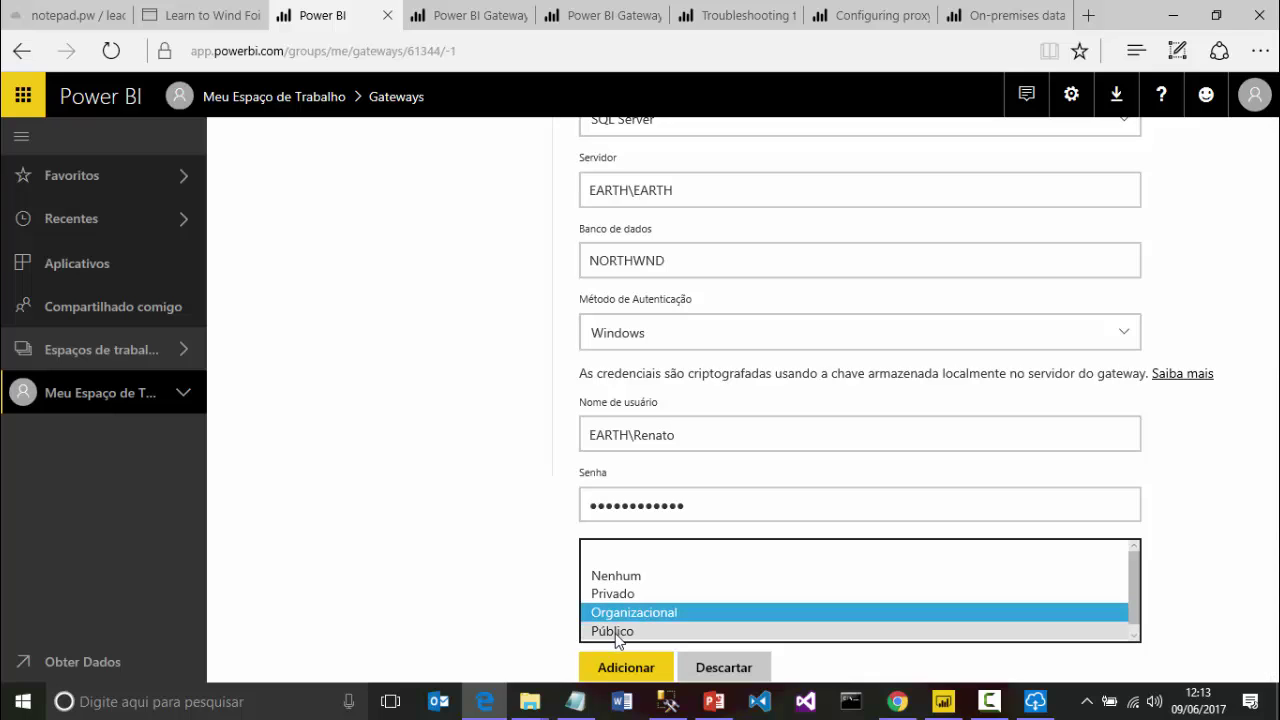
left_click(493, 591)
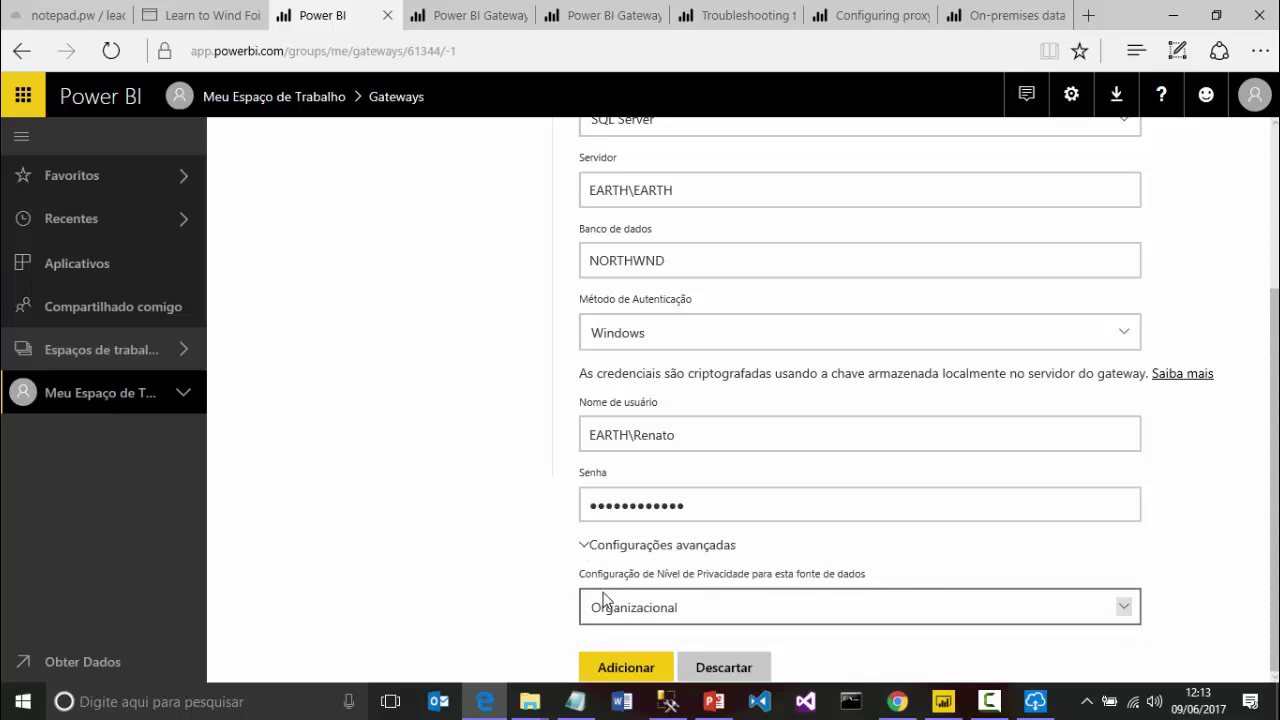
left_click(624, 667)
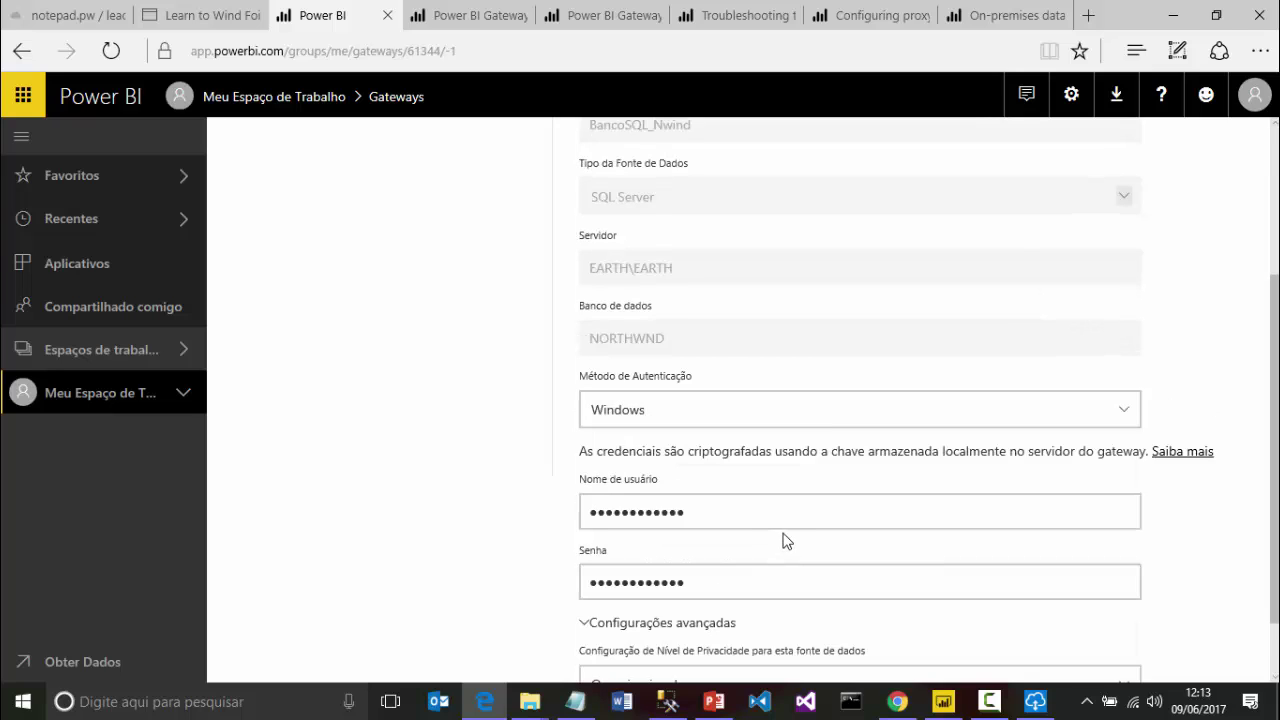
scroll(786, 538, "down", 1)
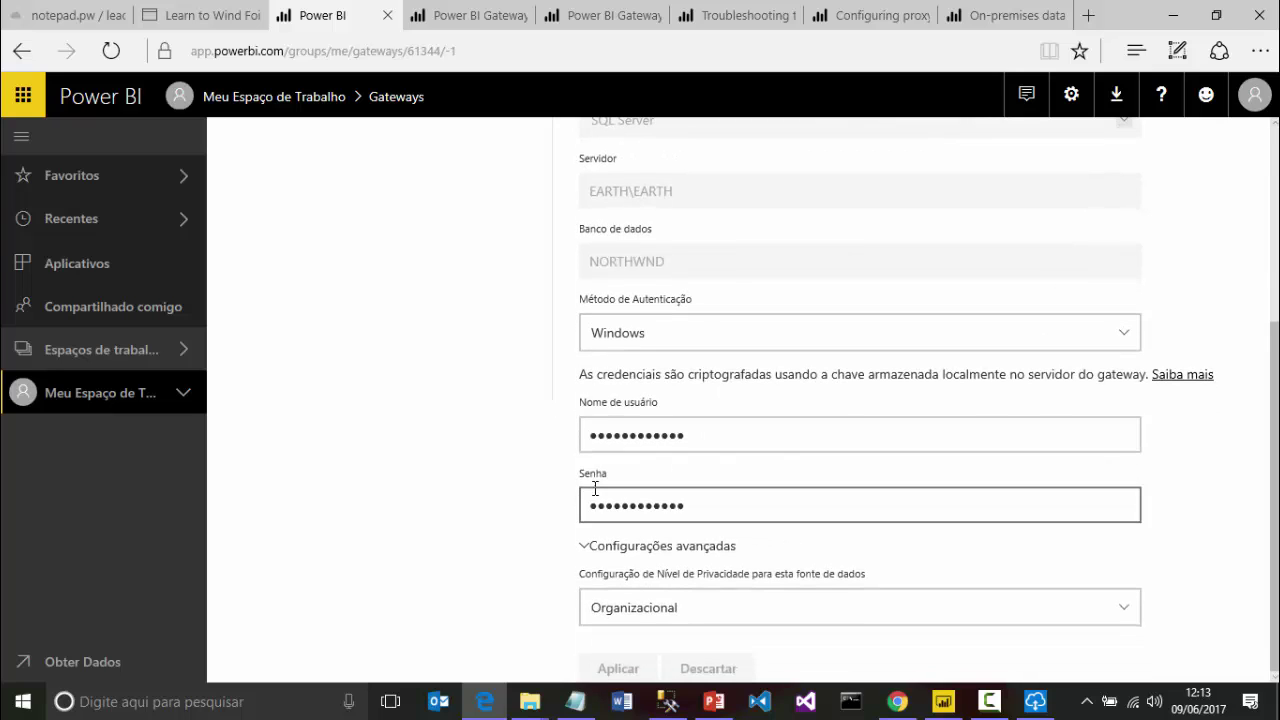
scroll(690, 388, "up", 4)
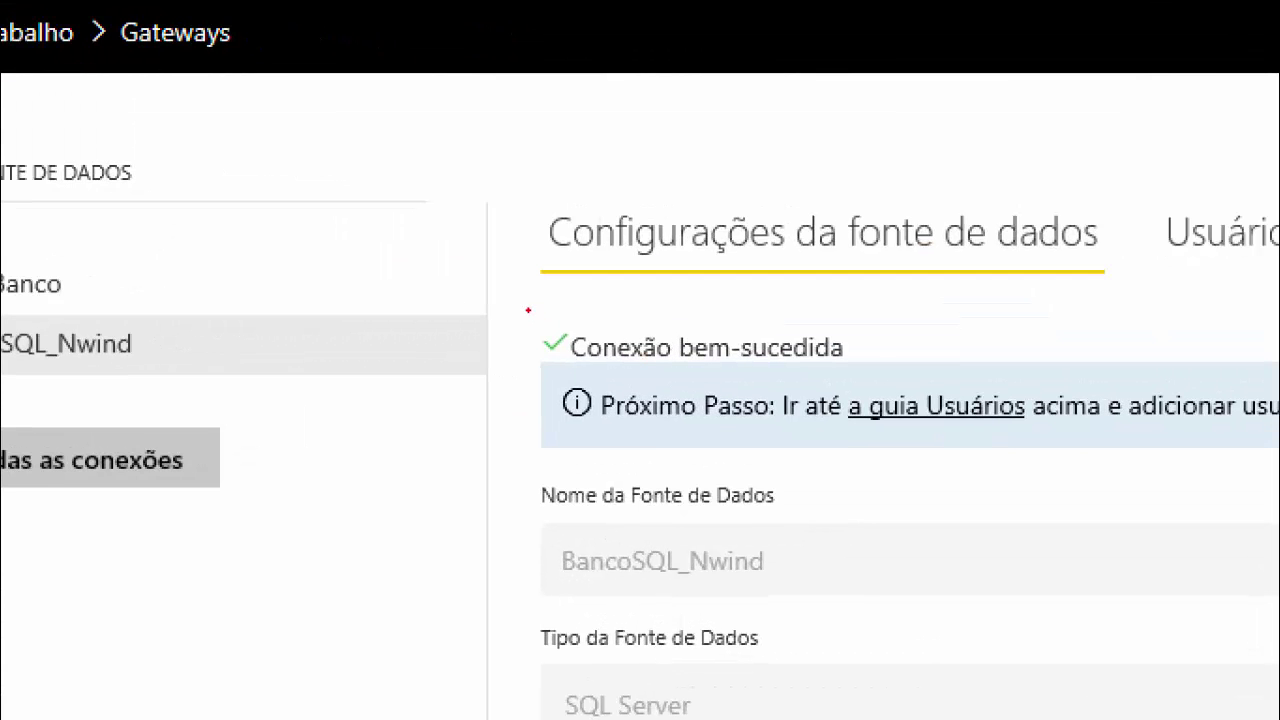
left_click_drag(528, 310, 878, 448)
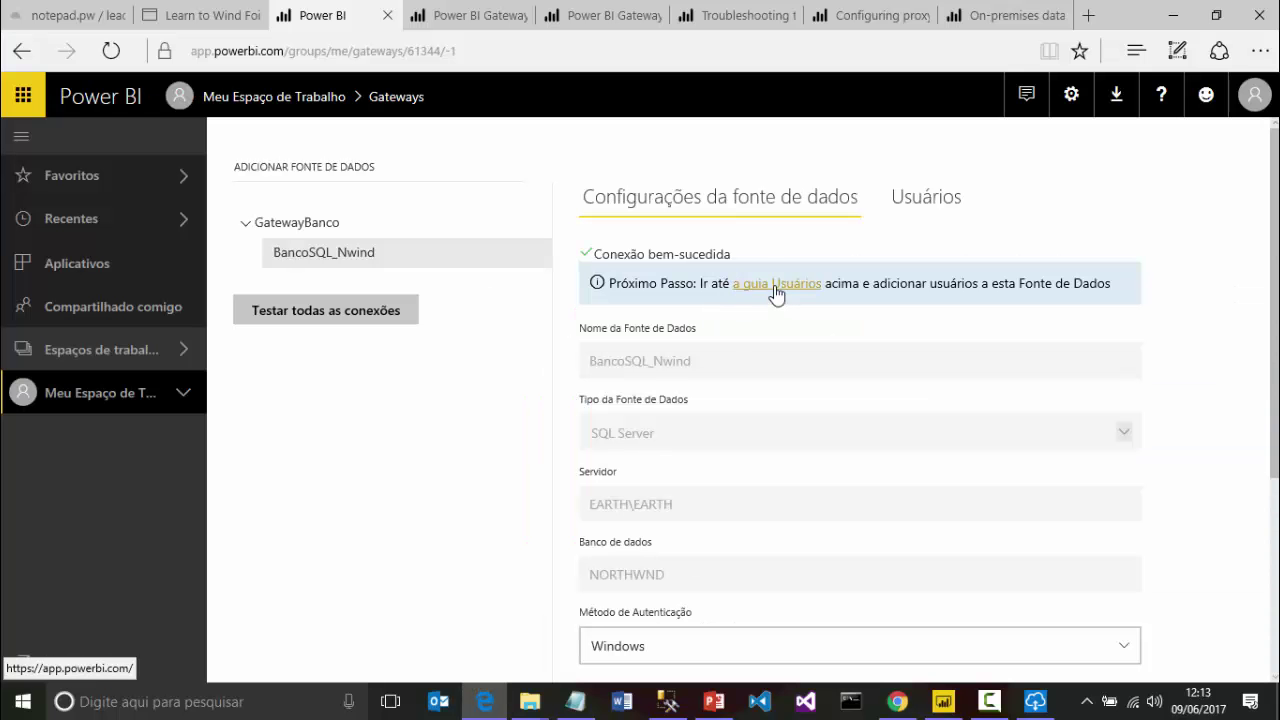
Review which users may publish reports with the BancoSQL_Nwind data source, then return to its settings.
left_click(928, 214)
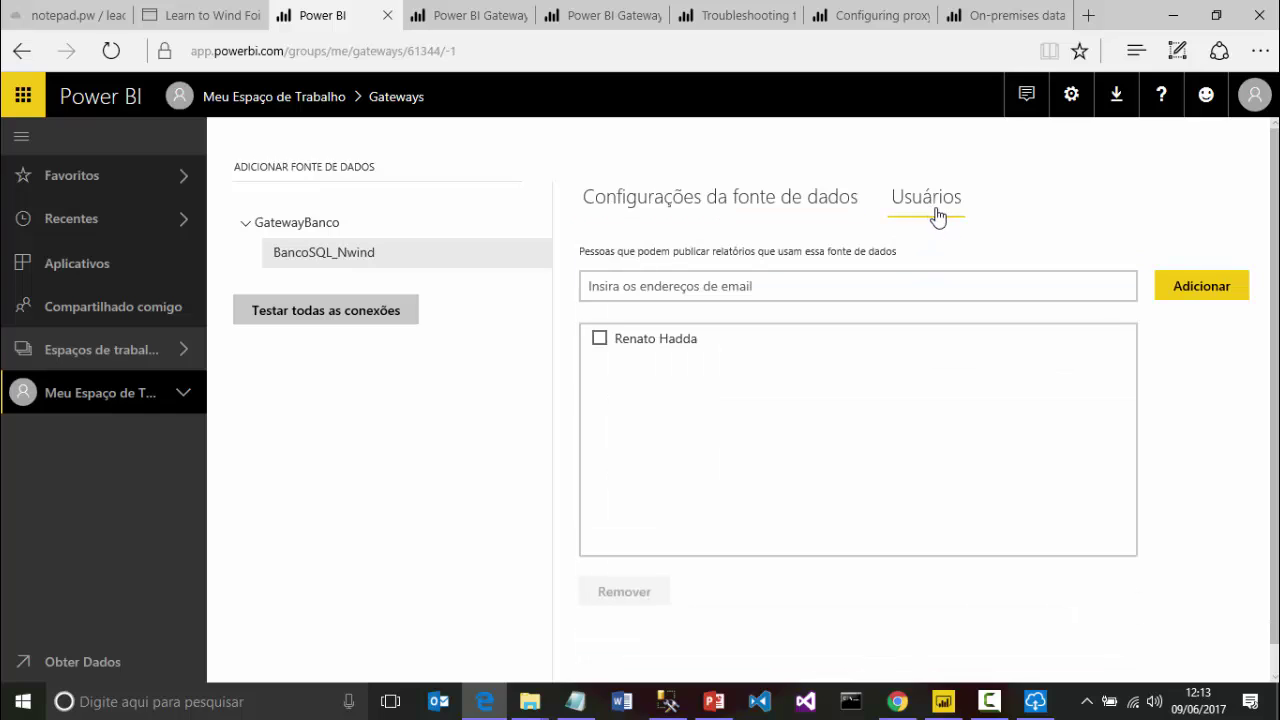
left_click(600, 340)
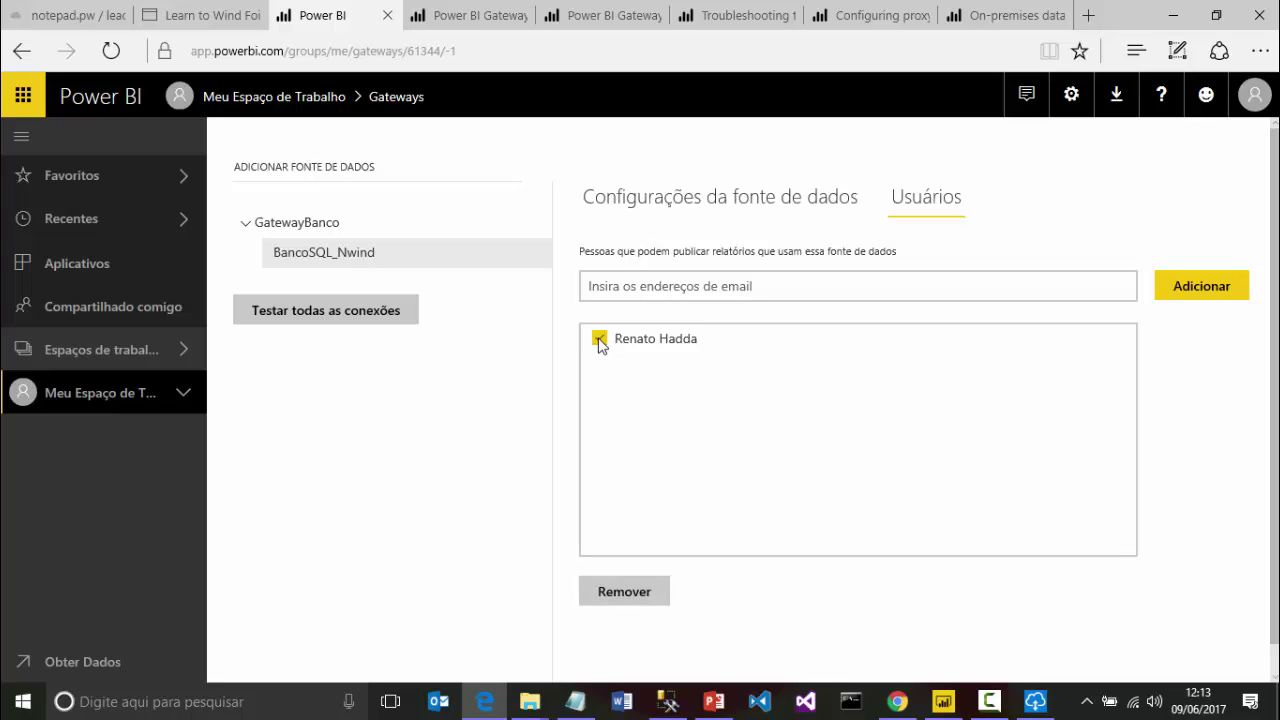
left_click(600, 339)
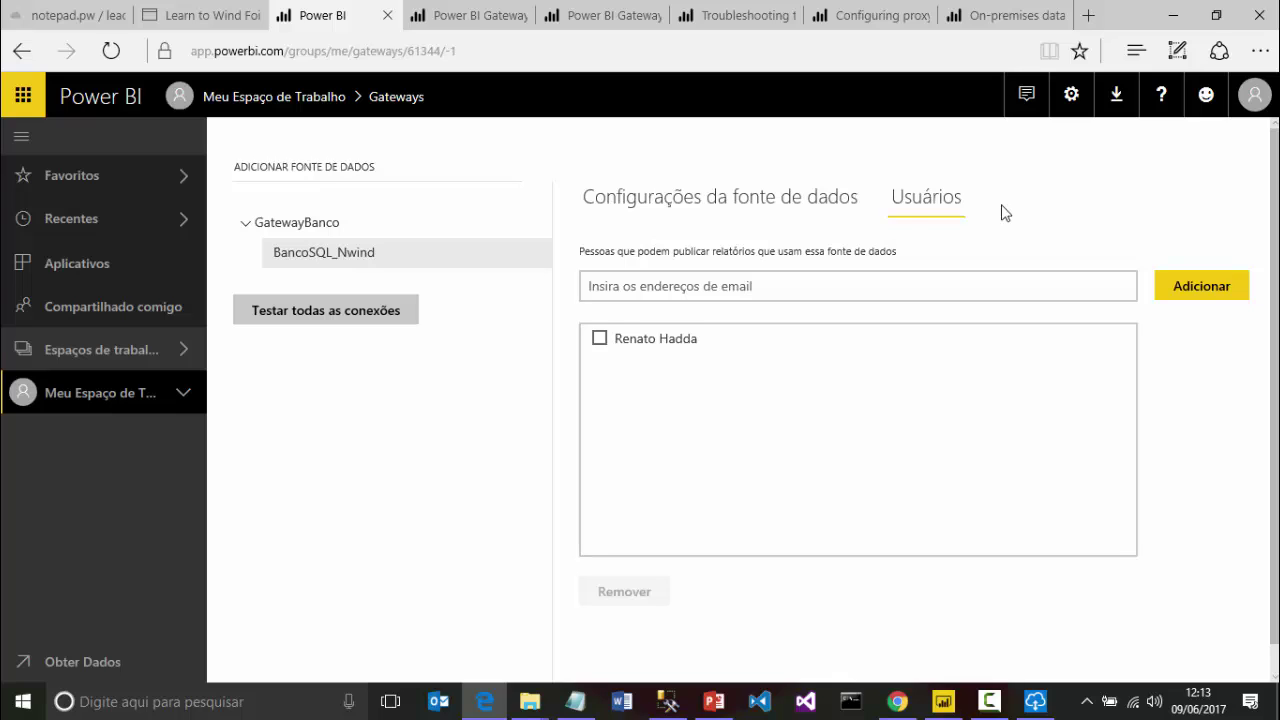
left_click(826, 205)
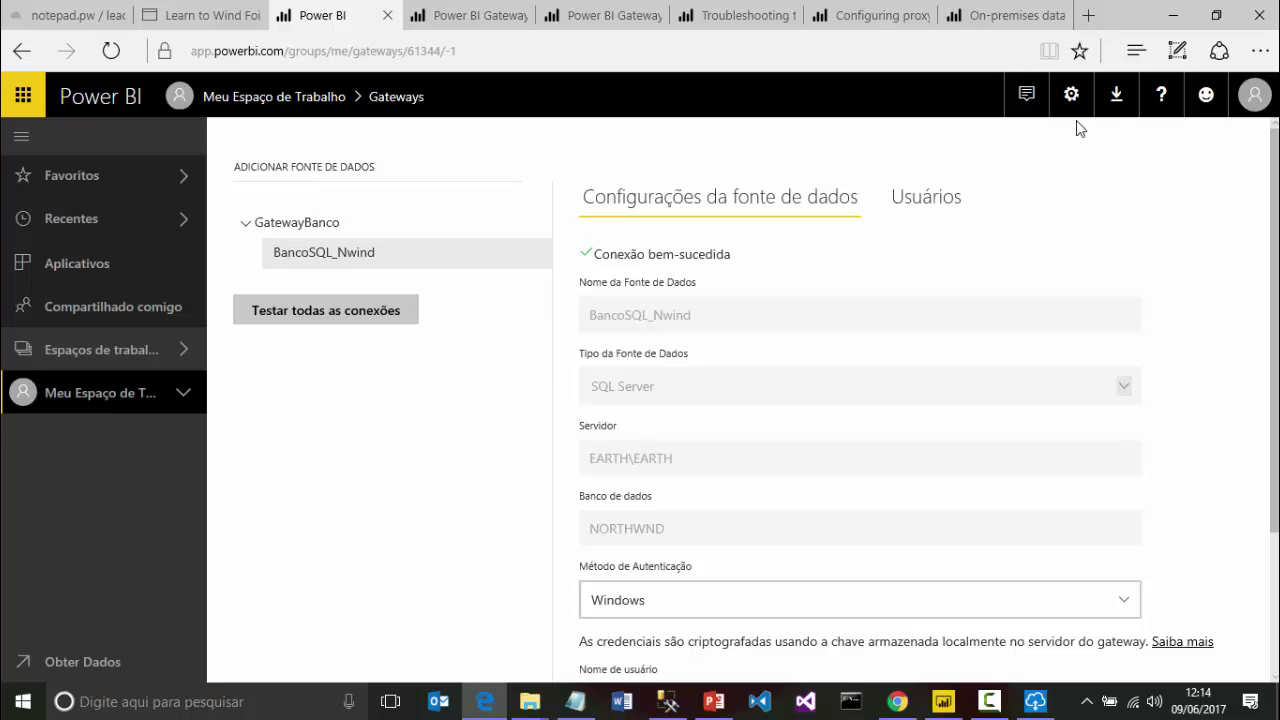
In the dataset settings, switch GatewayBanco from the personal gateway to the GatewayBanco data gateway and apply the change.
left_click(1071, 95)
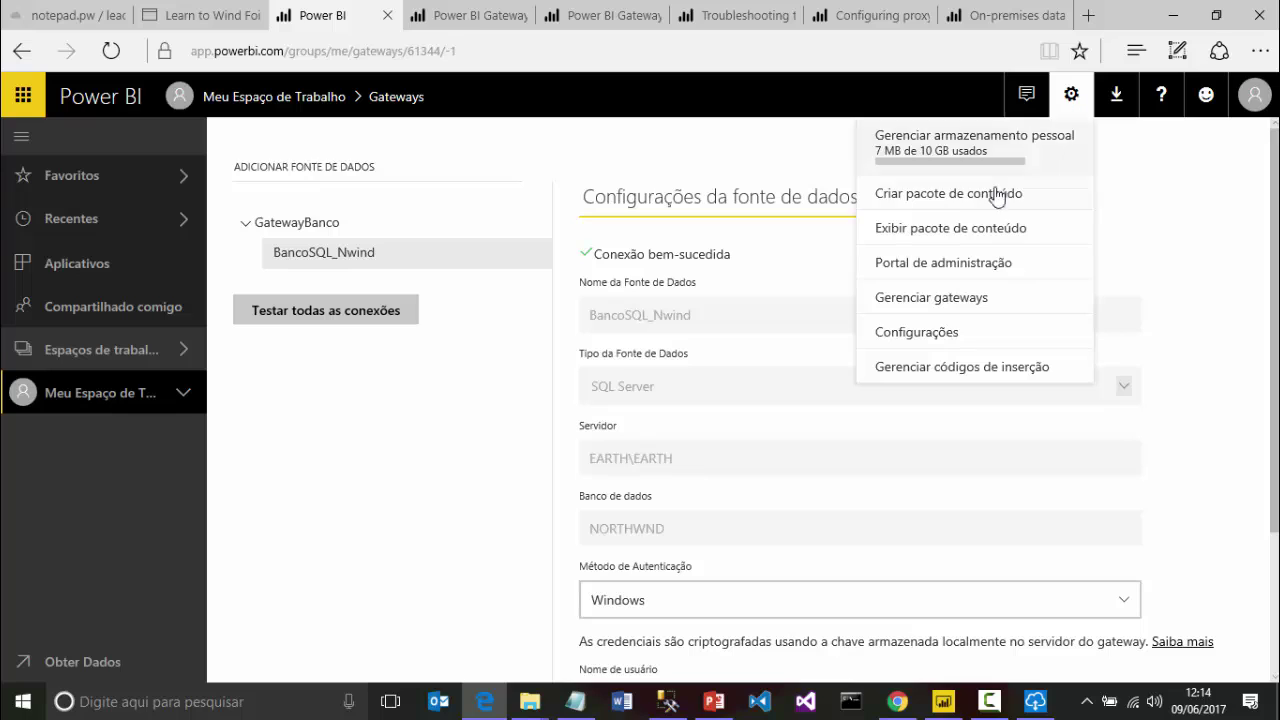
left_click(913, 333)
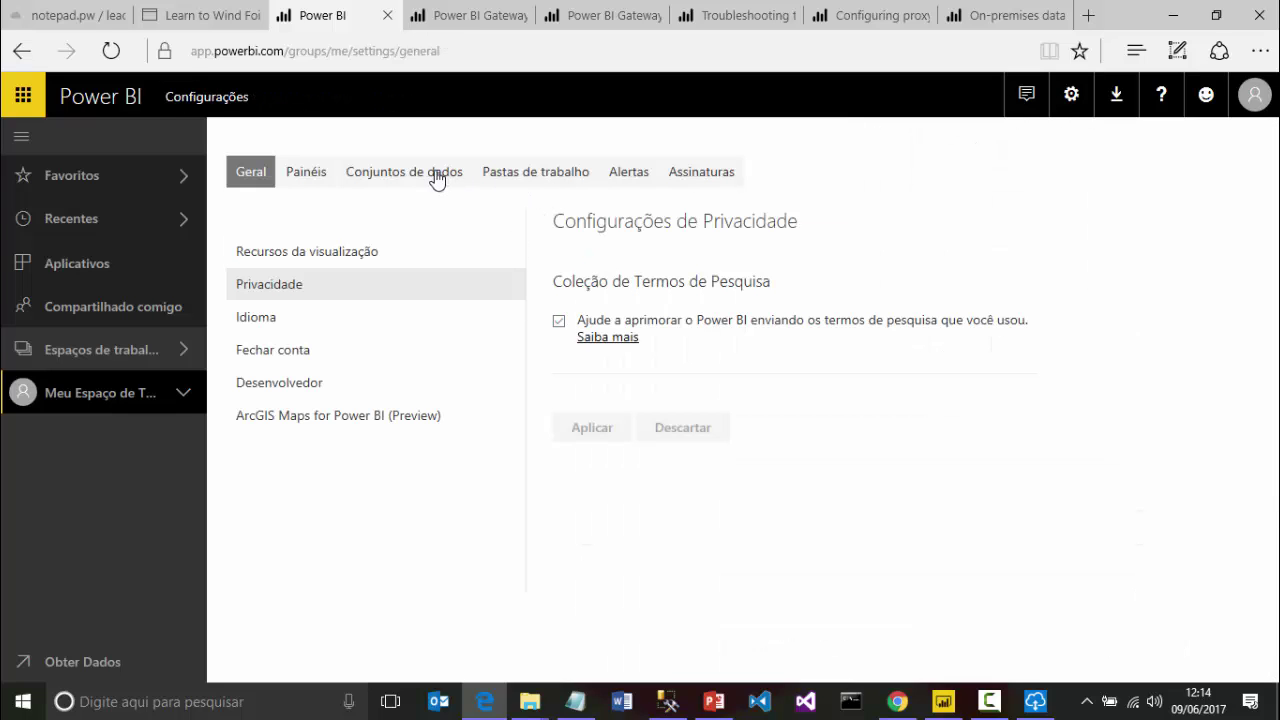
left_click(437, 178)
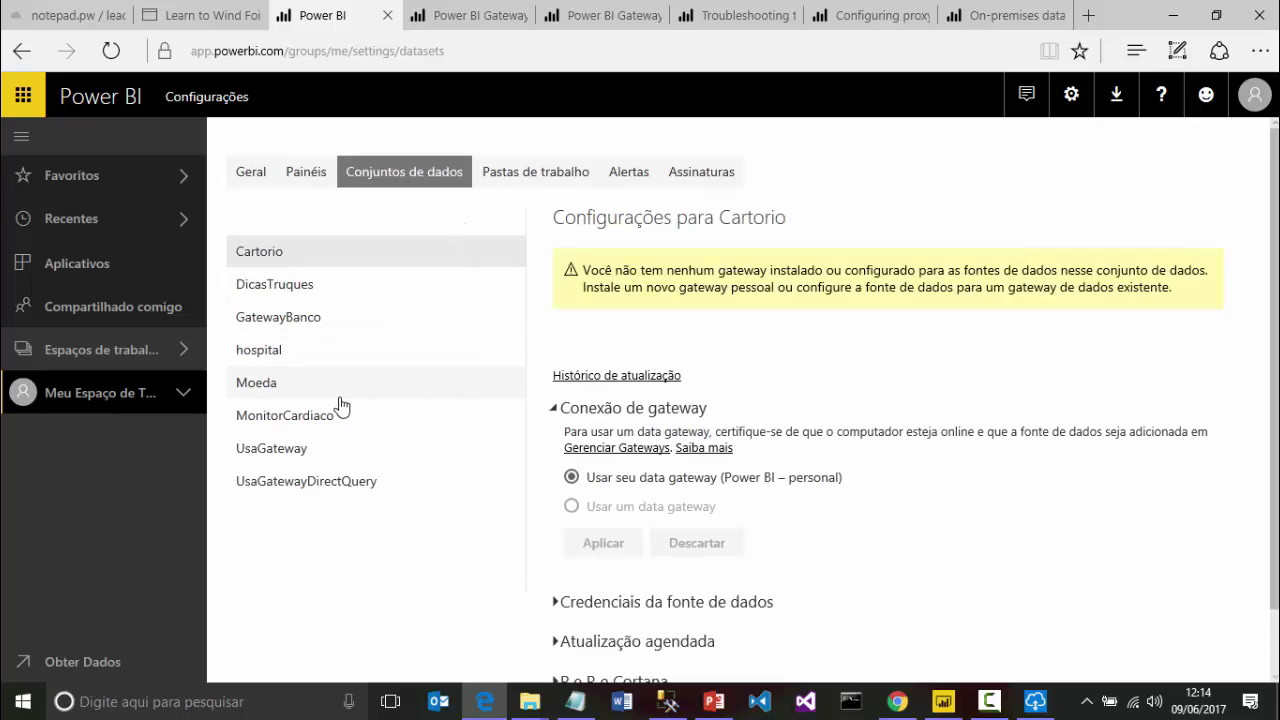
left_click(293, 319)
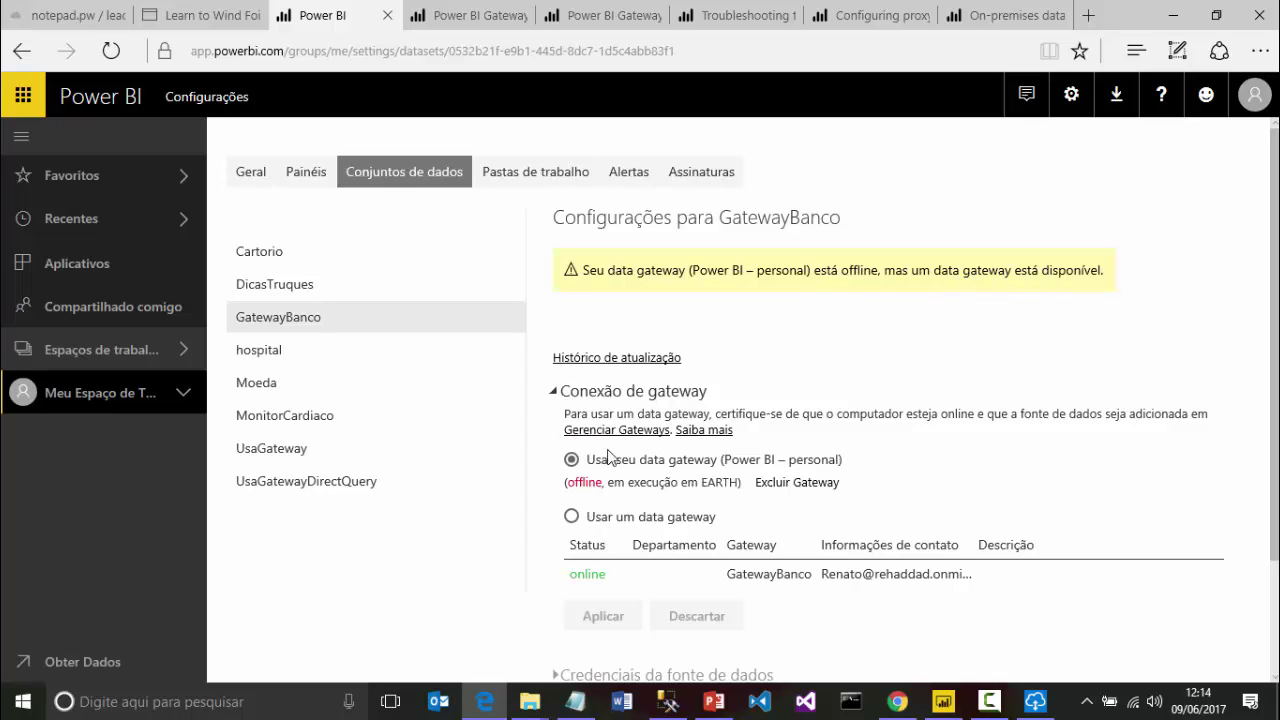
scroll(630, 450, "down", 1)
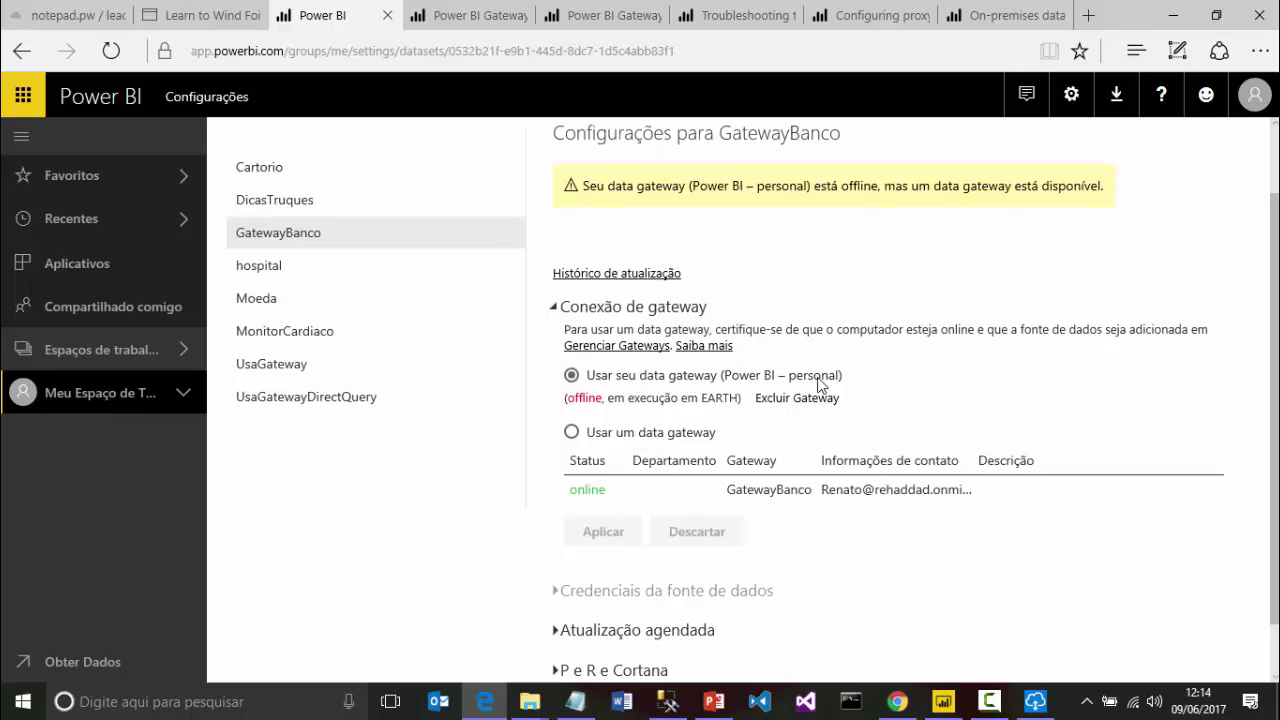
left_click(571, 433)
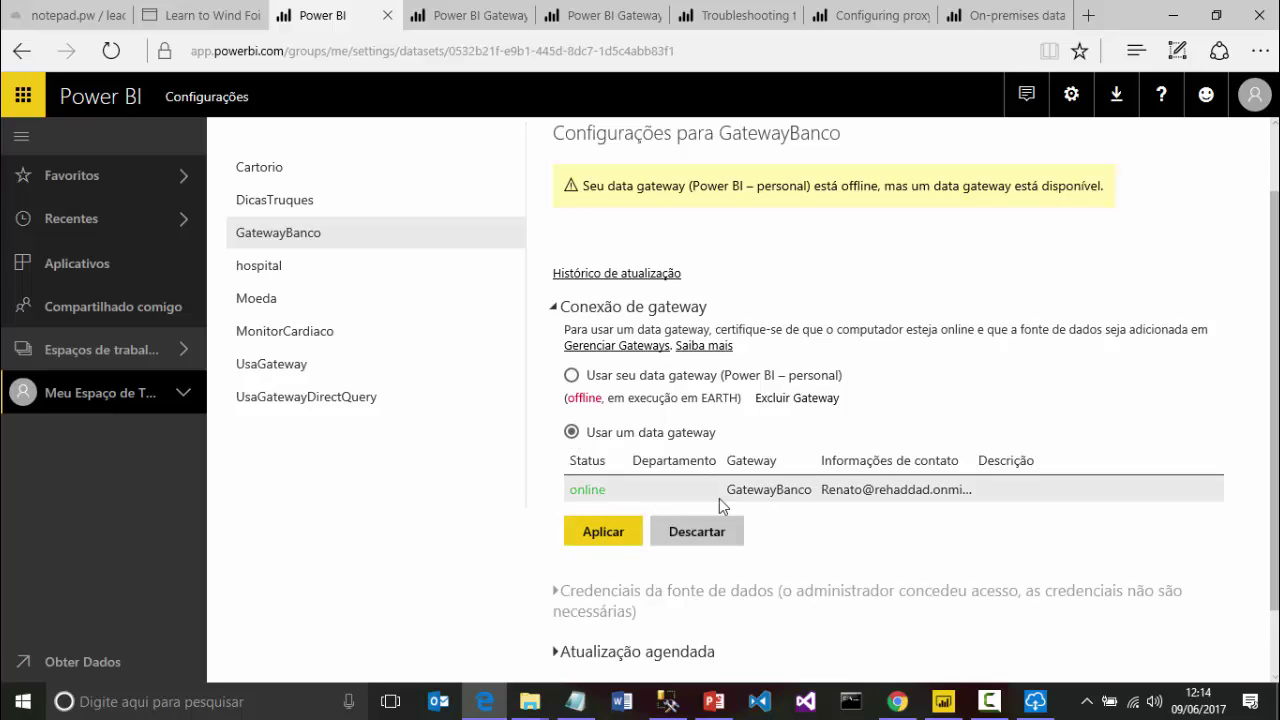
left_click(600, 532)
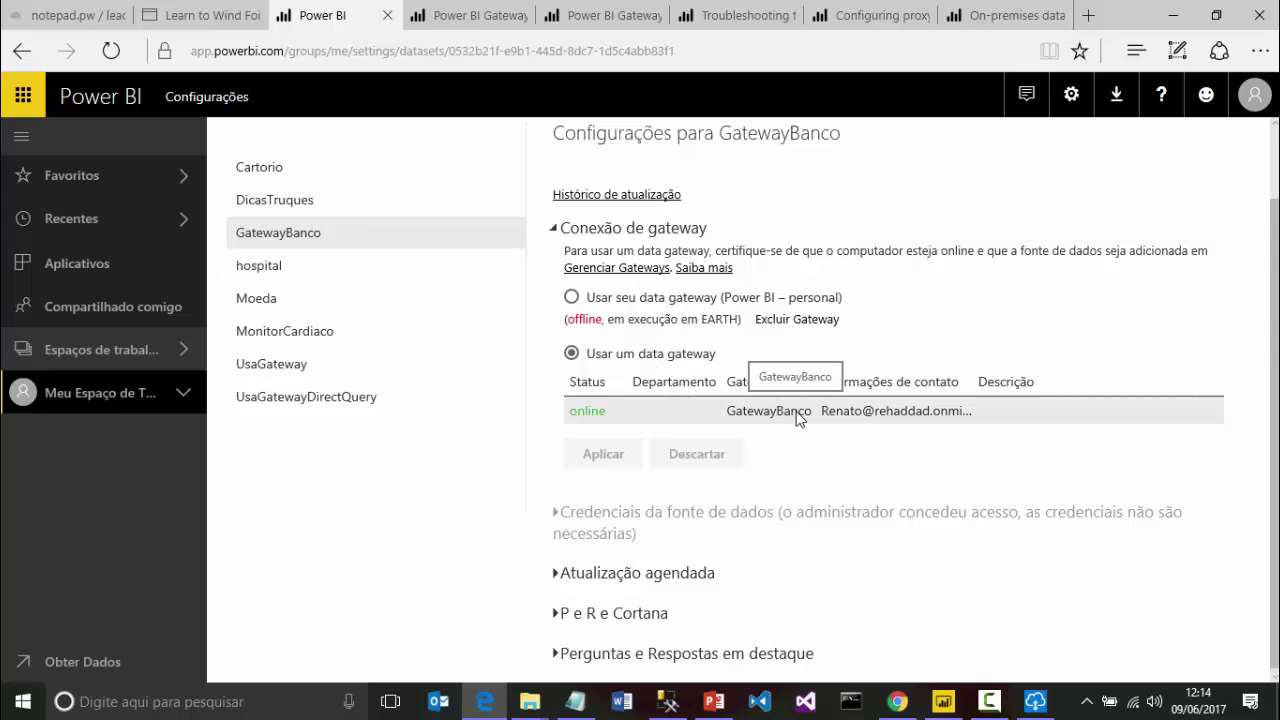
scroll(797, 418, "up", 2)
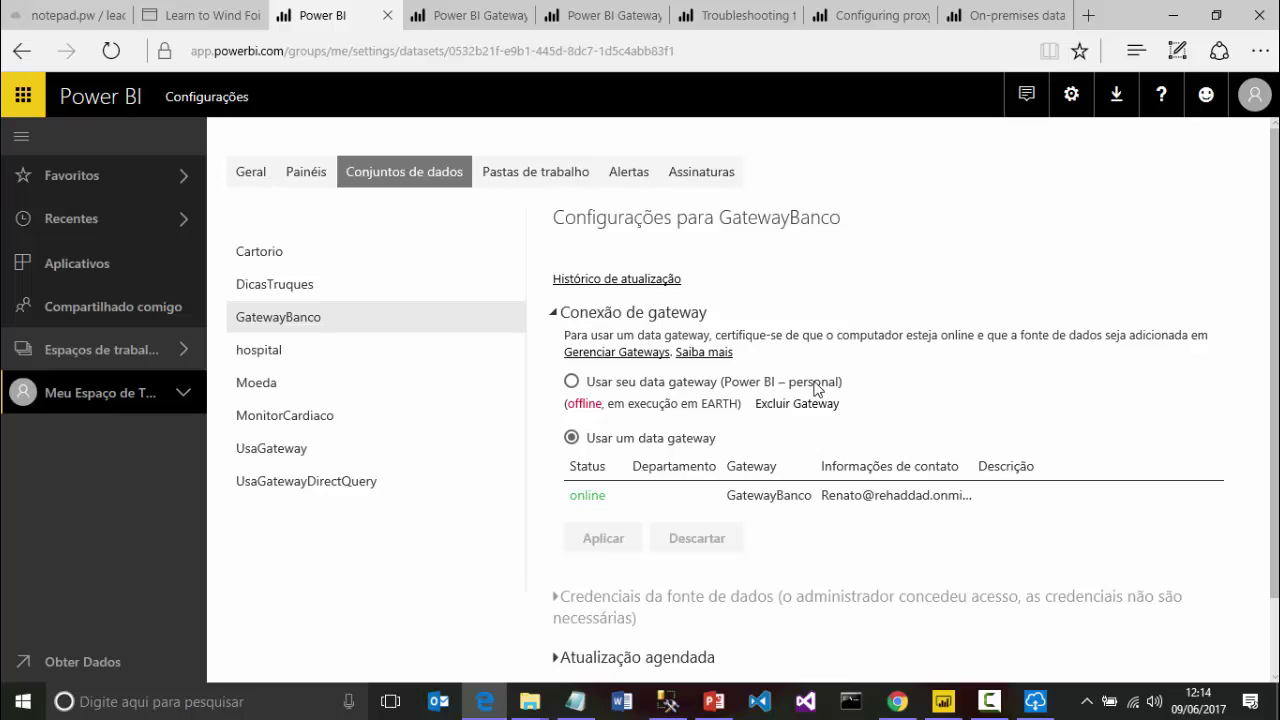
Turn on scheduled refresh for the GatewayBanco dataset with the frequency set to Diariamente.
scroll(815, 389, "down", 2)
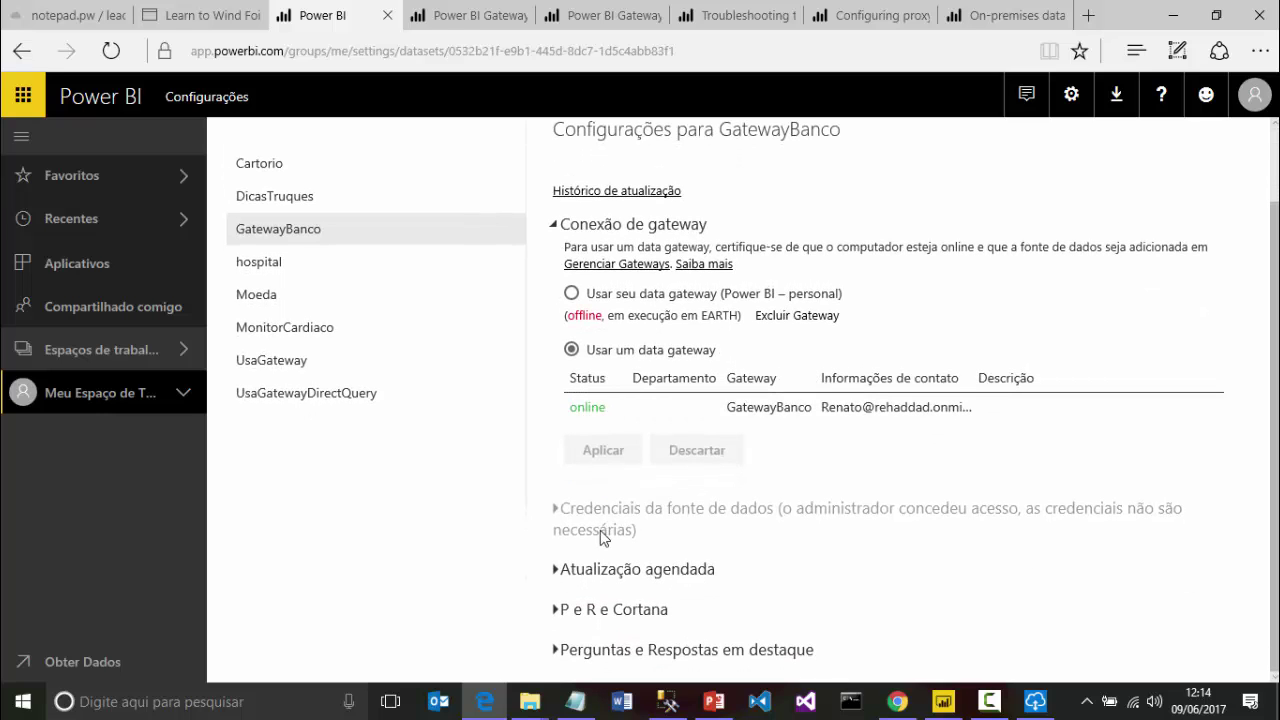
left_click(560, 570)
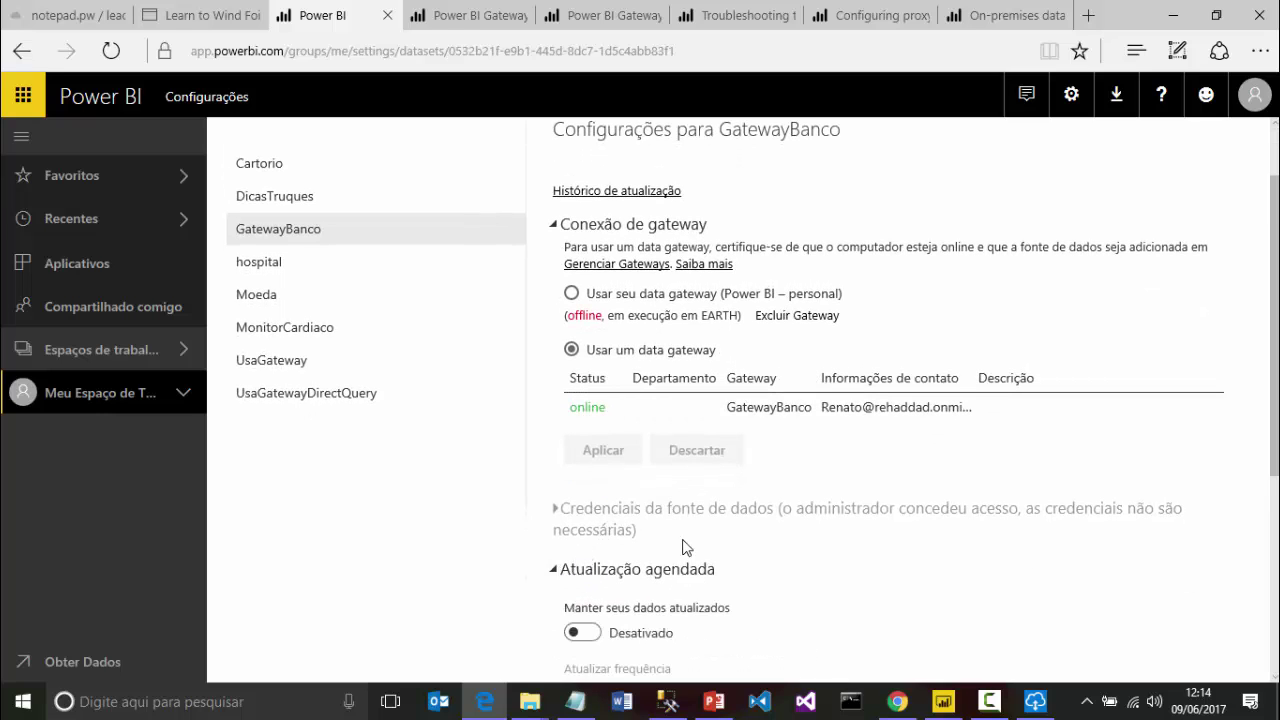
scroll(686, 546, "down", 5)
left_click(581, 380)
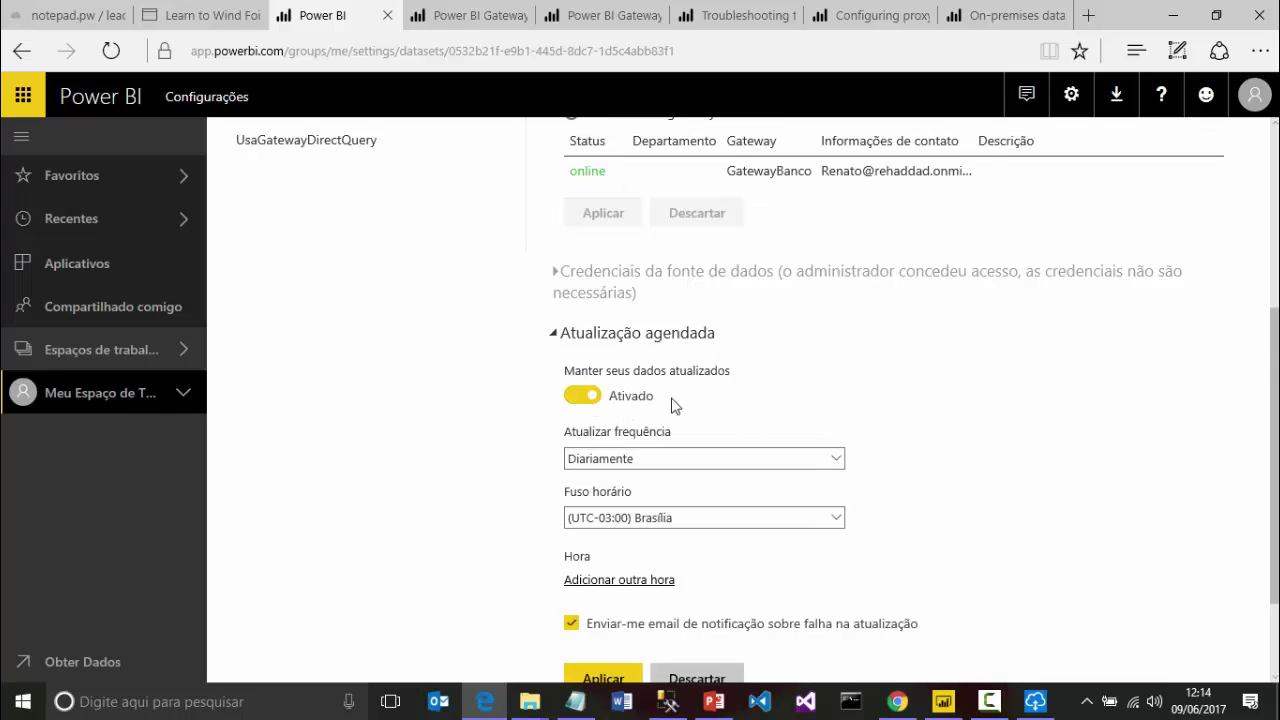
scroll(674, 400, "down", 2)
left_click(660, 330)
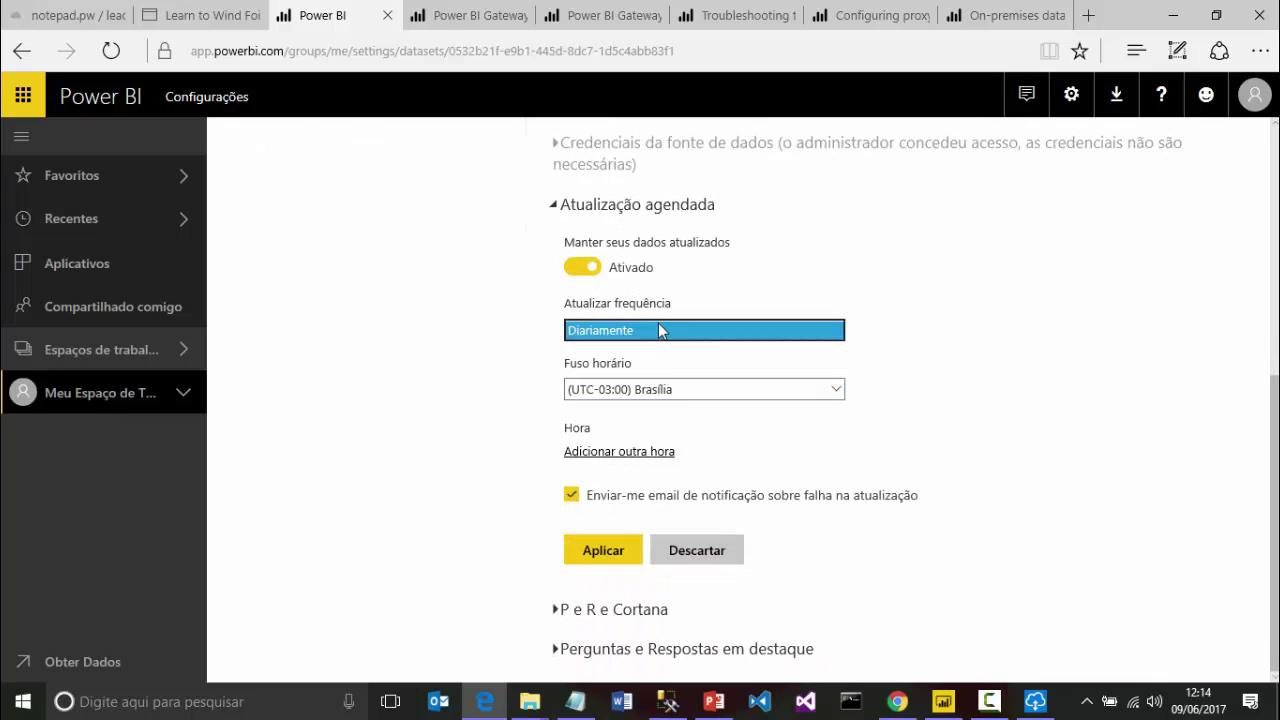
left_click(655, 328)
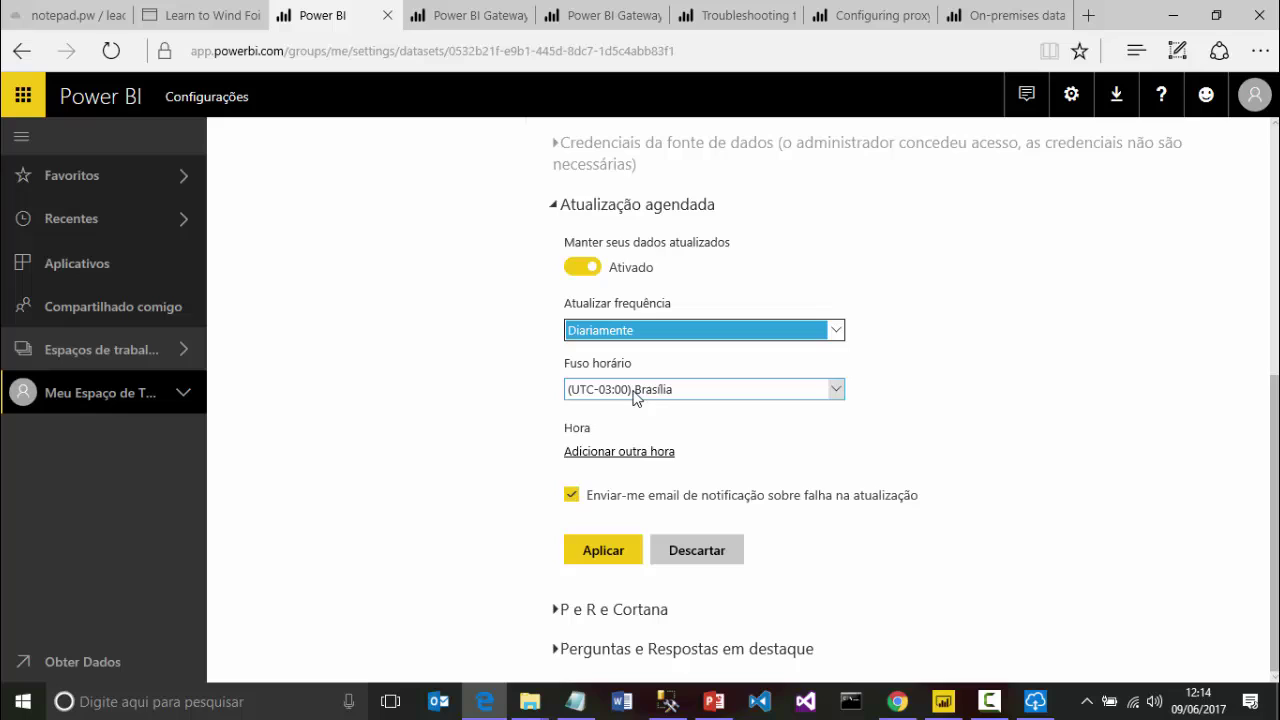
Add a refresh time of 12:30 AM to the GatewayBanco schedule.
left_click(602, 453)
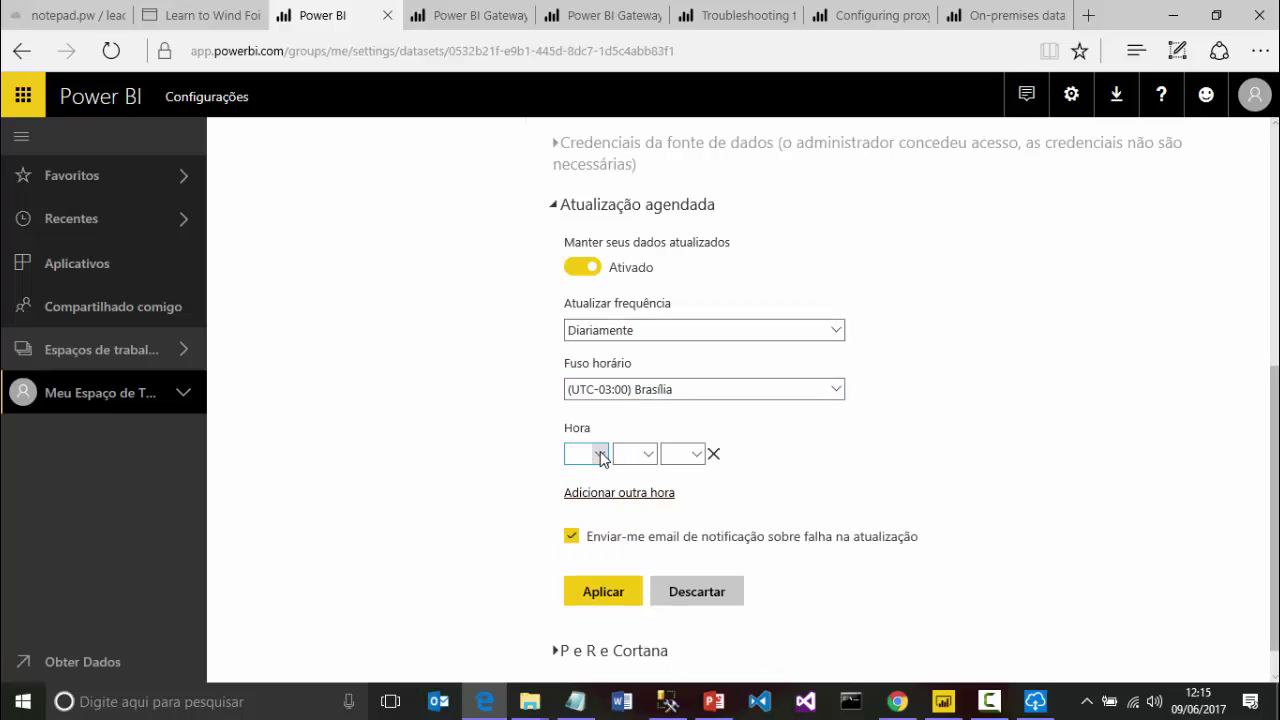
left_click(601, 455)
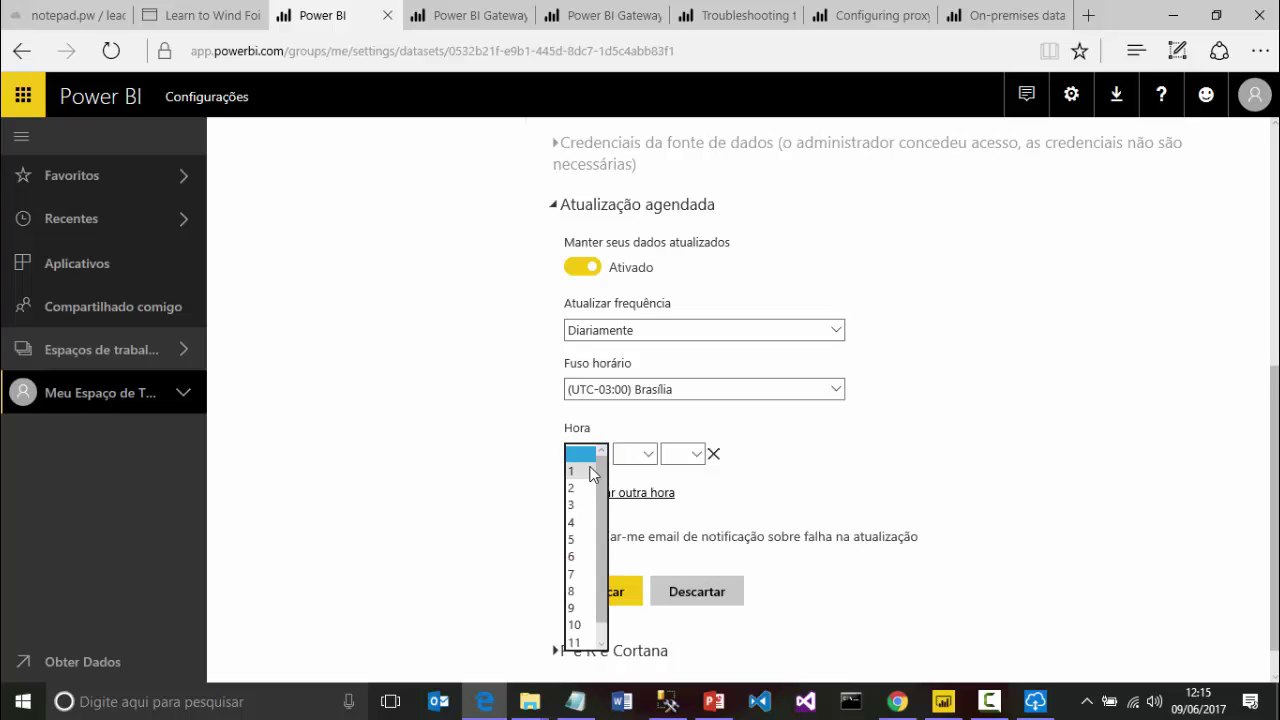
scroll(585, 628, "down", 1)
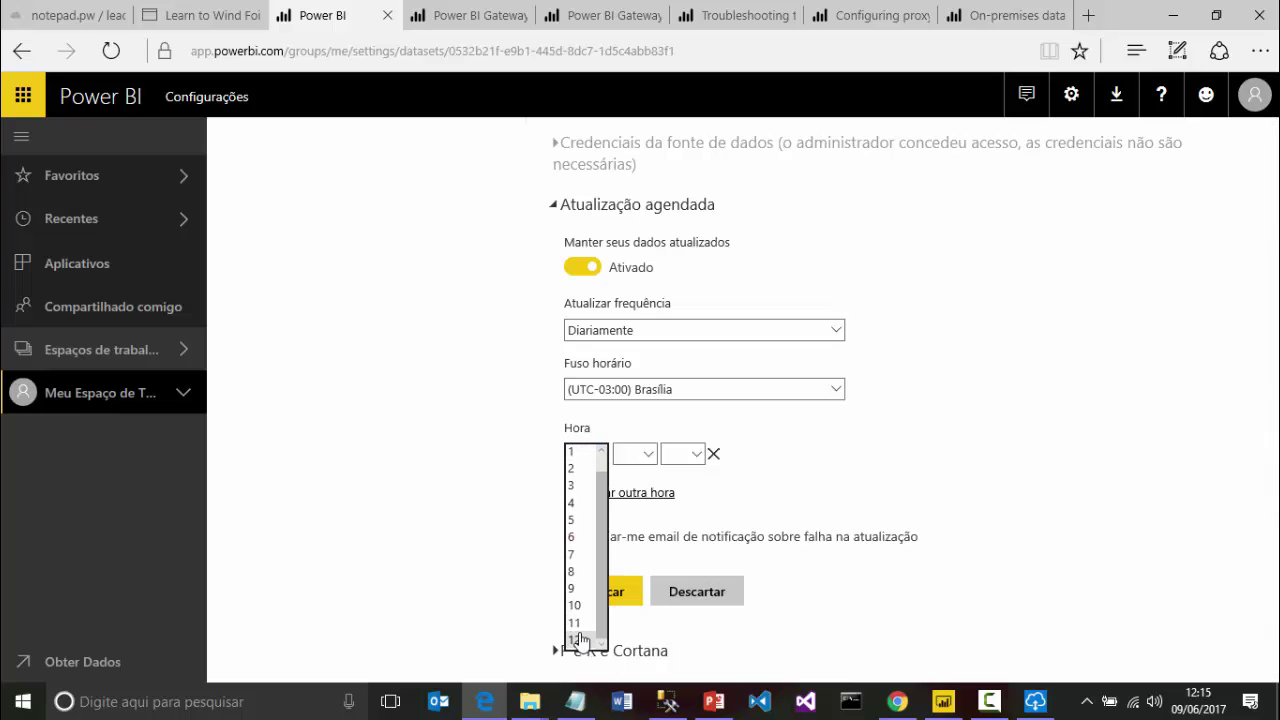
left_click(580, 638)
left_click(653, 458)
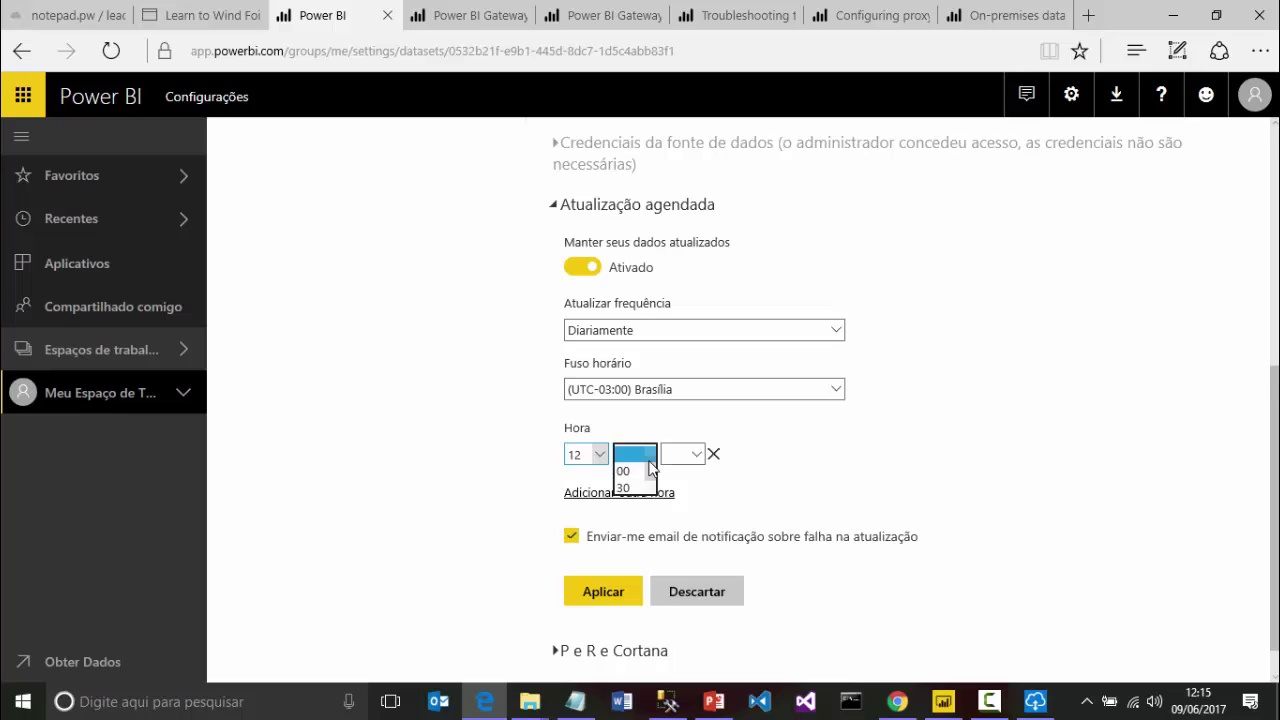
left_click(672, 463)
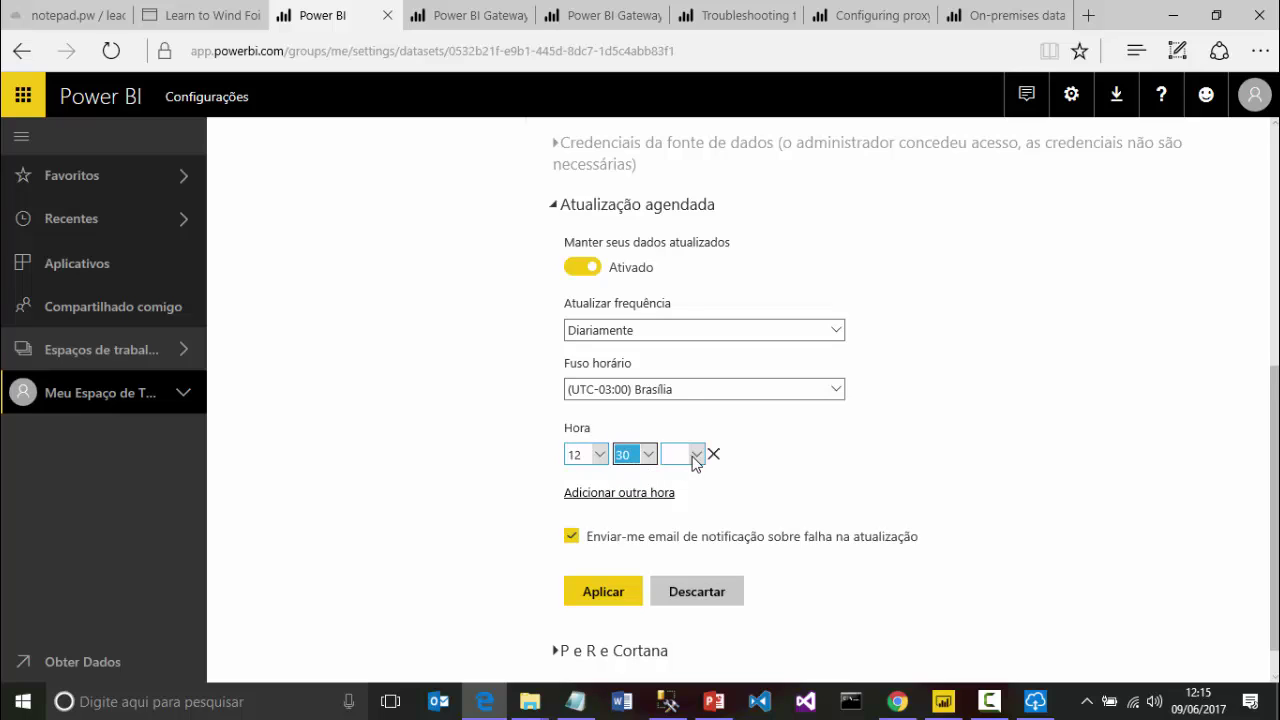
left_click(674, 460)
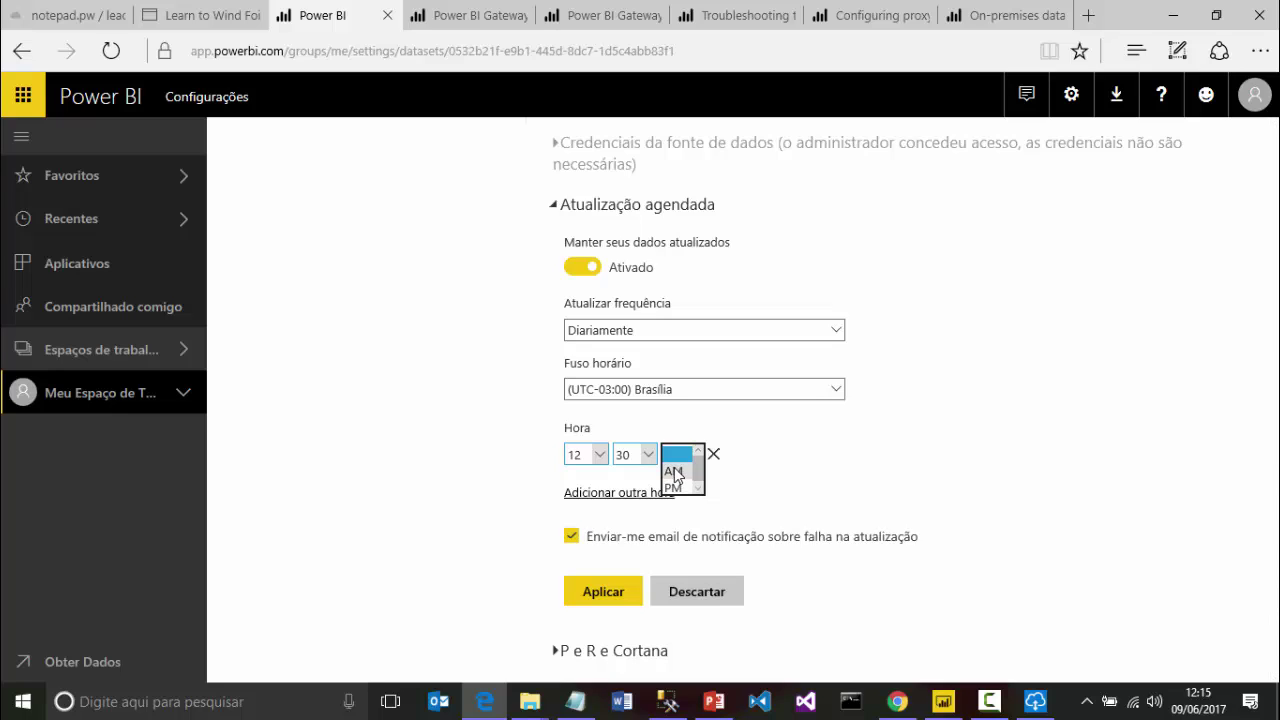
left_click(674, 471)
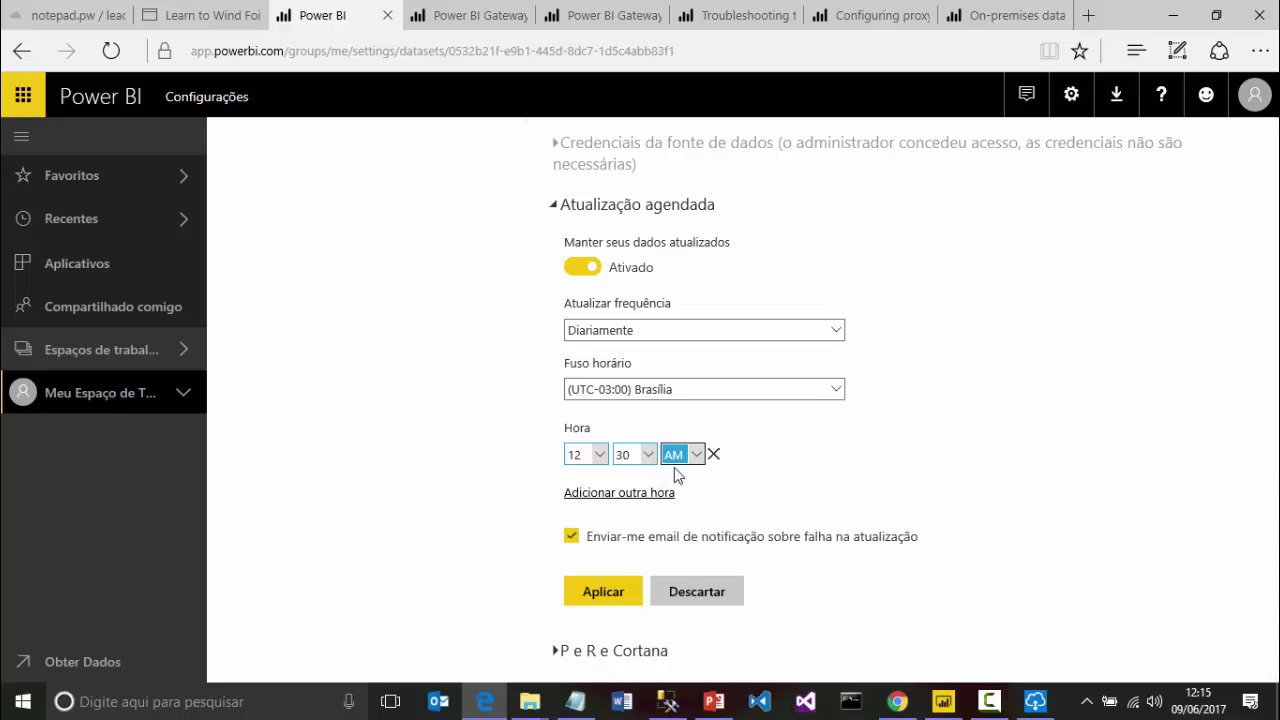
Add a second refresh time of 1:00 PM to the GatewayBanco schedule.
left_click(575, 492)
left_click(595, 495)
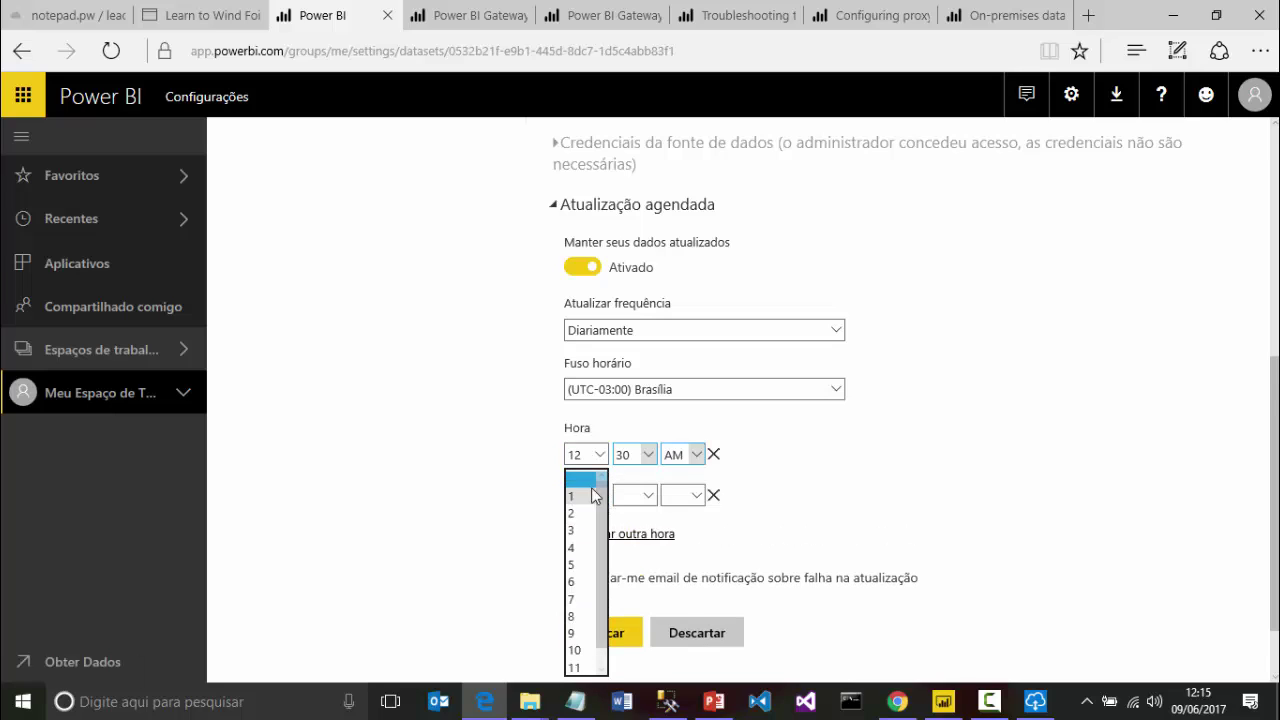
left_click(590, 496)
left_click(634, 495)
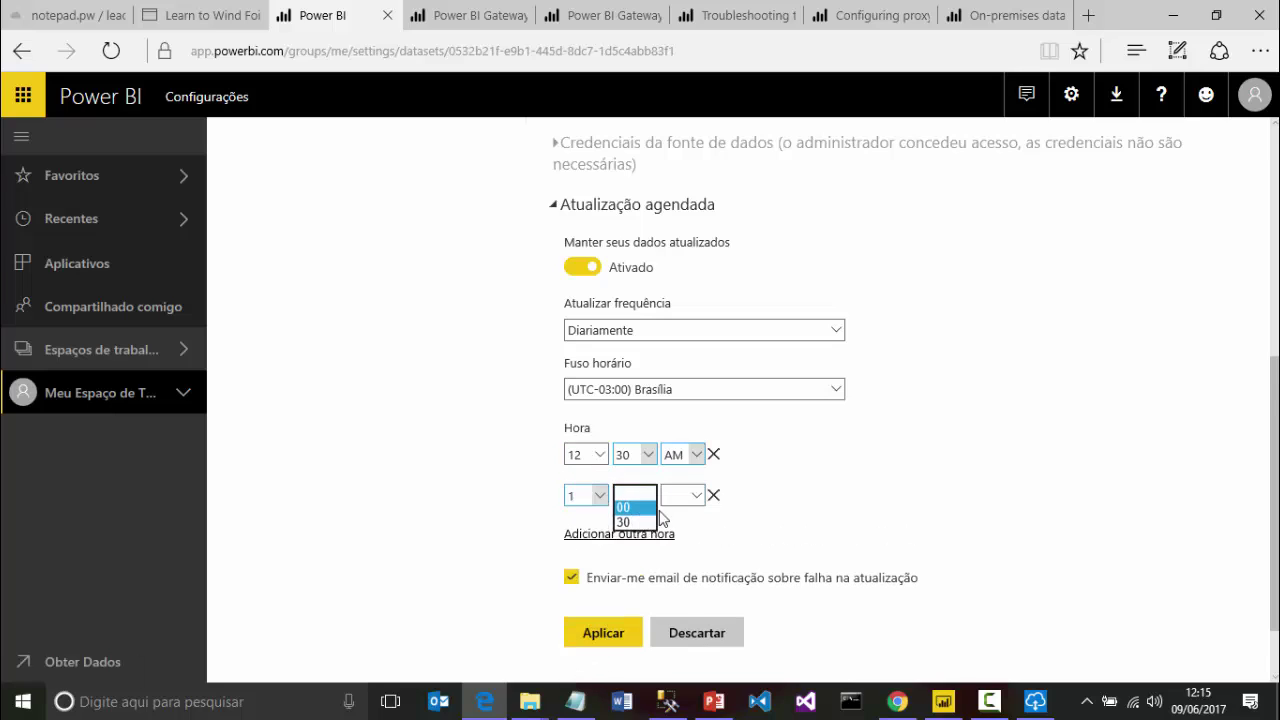
left_click(645, 507)
left_click(689, 497)
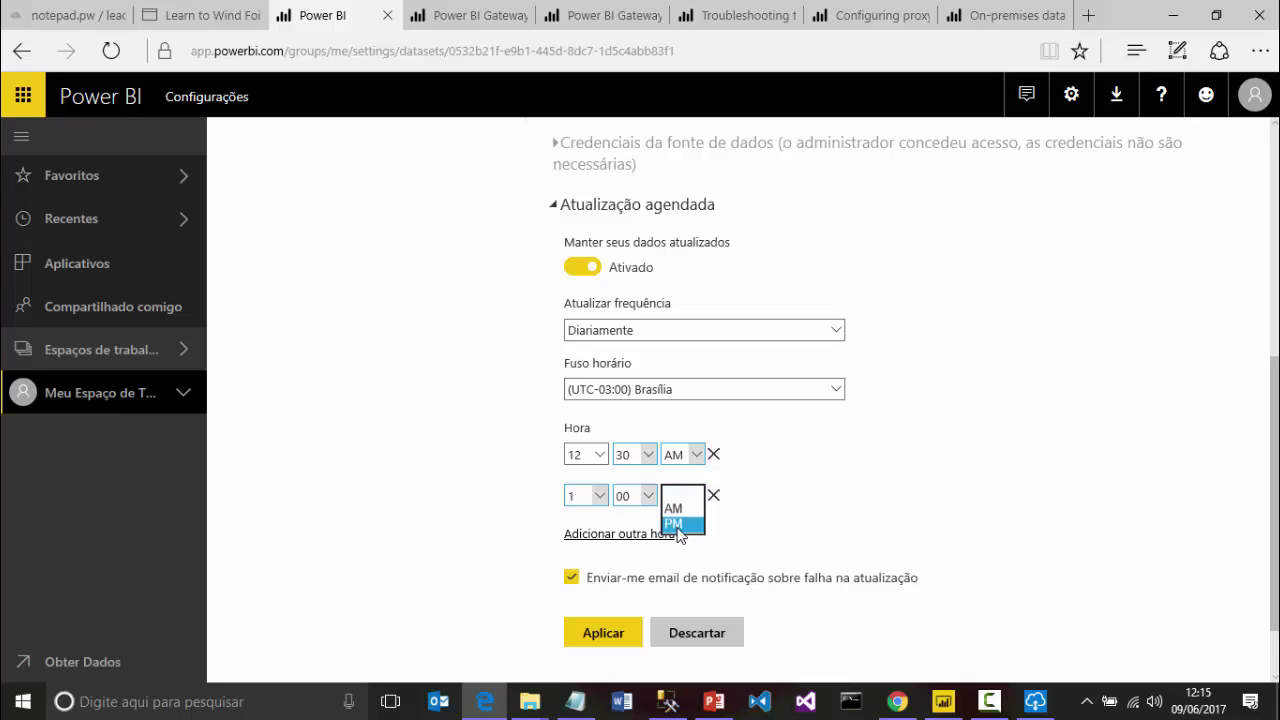
left_click(679, 524)
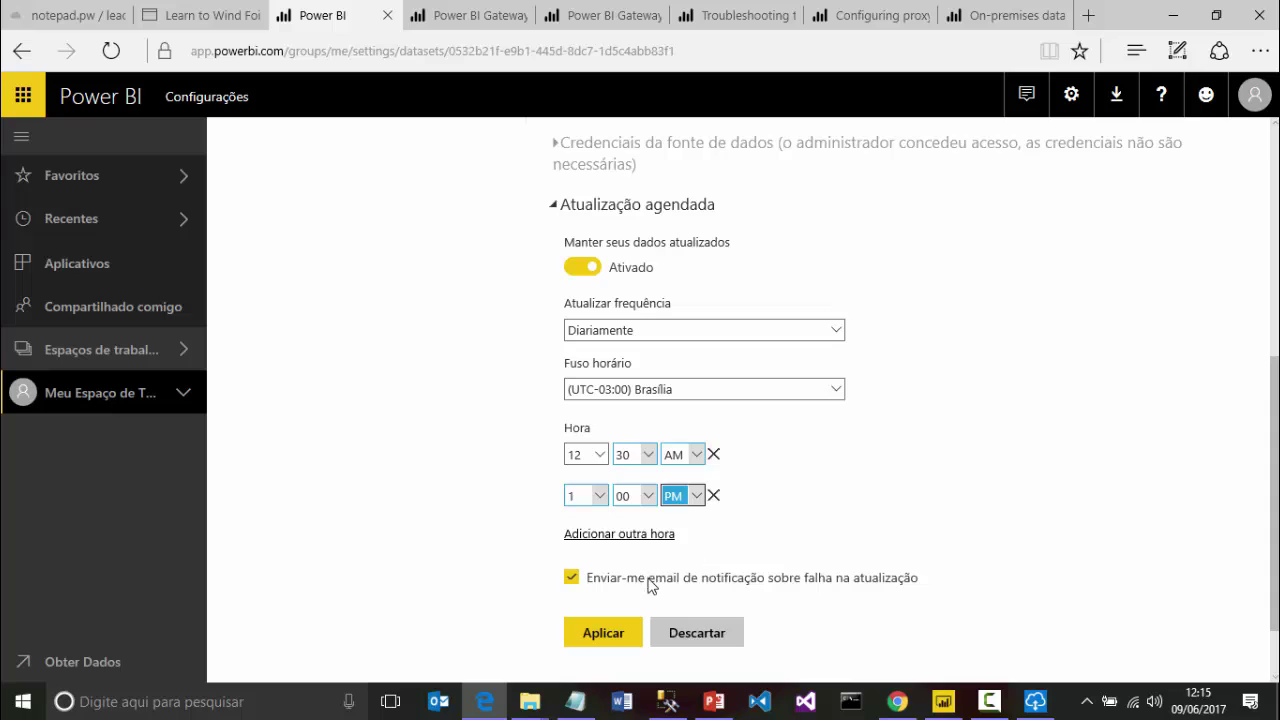
Keep the e-mail notification for refresh failures enabled and apply the GatewayBanco refresh schedule.
left_click(855, 582)
left_click(620, 633)
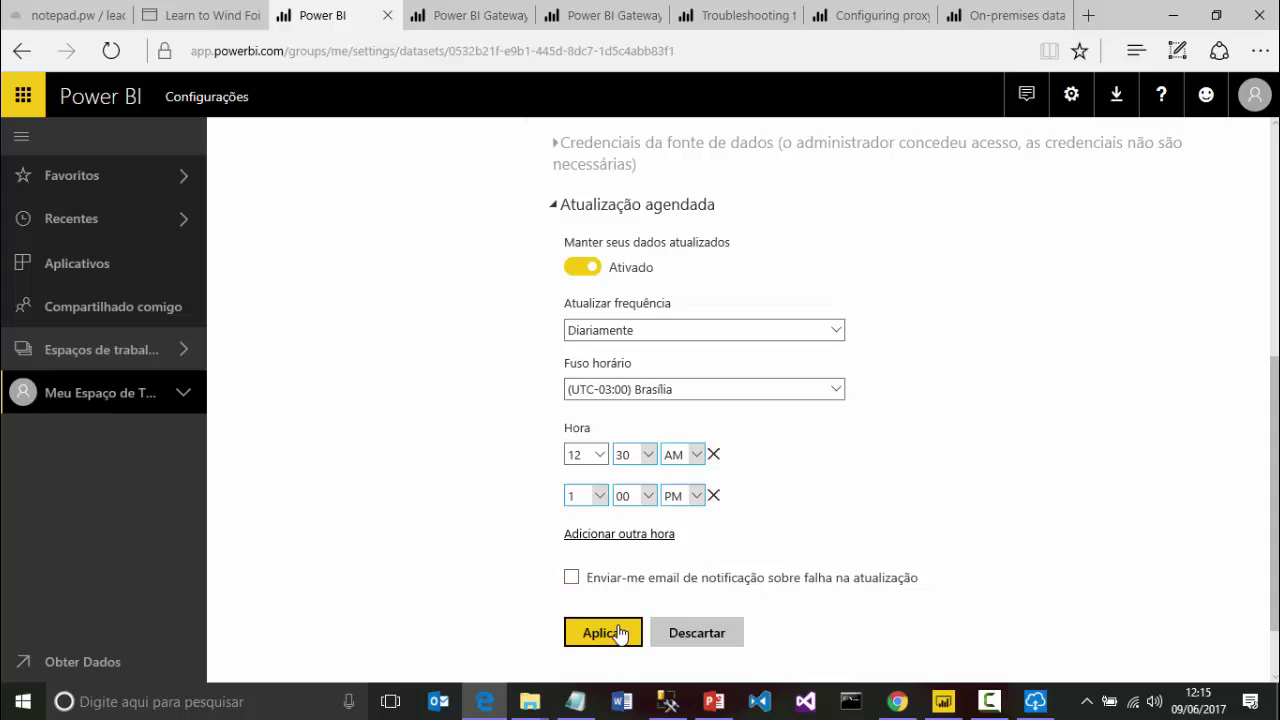
left_click(586, 579)
left_click(606, 630)
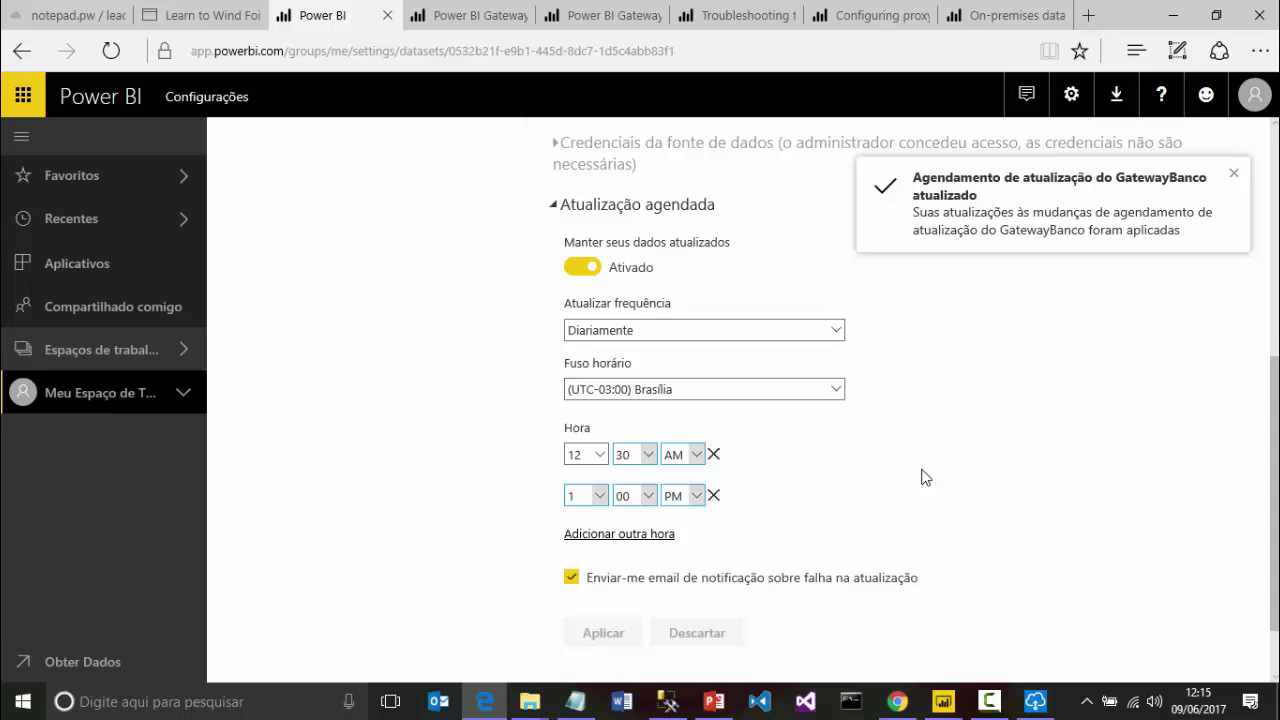
Review the GatewayBanco dataset settings, then open the GatewayBanco report from Meu Espaço de Trabalho.
scroll(914, 412, "down", 1)
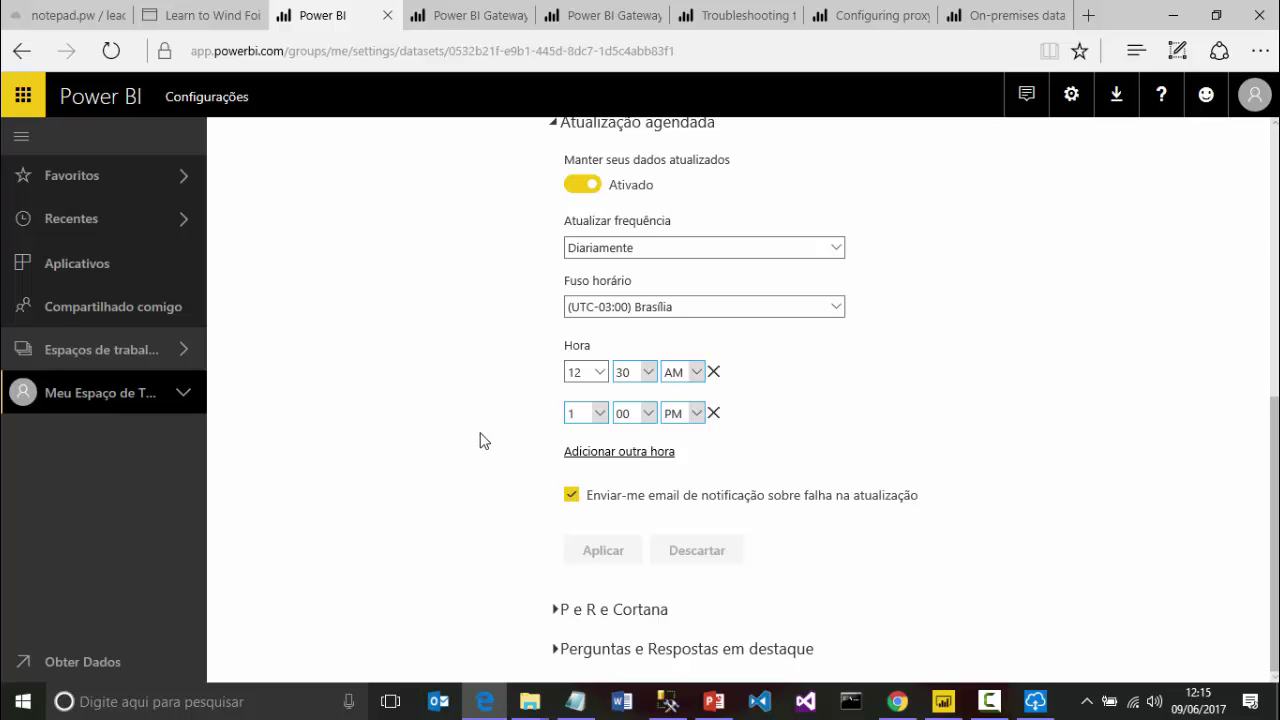
scroll(500, 420, "up", 6)
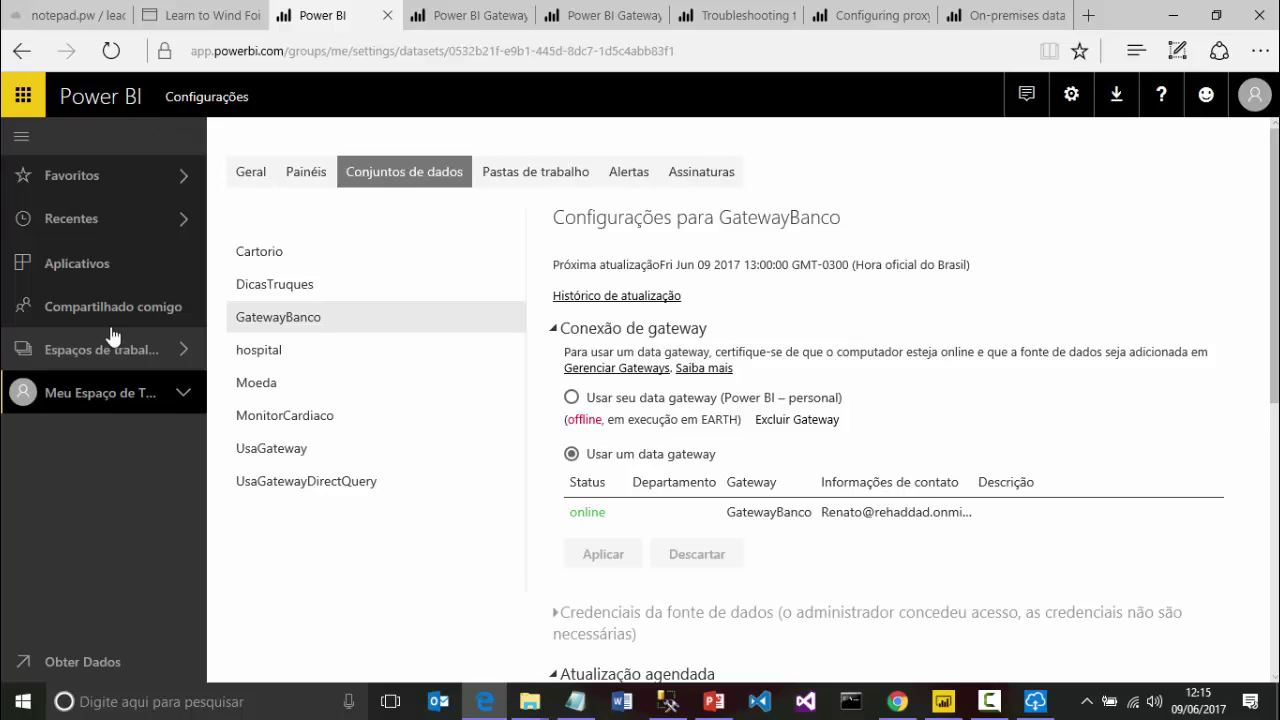
left_click(52, 392)
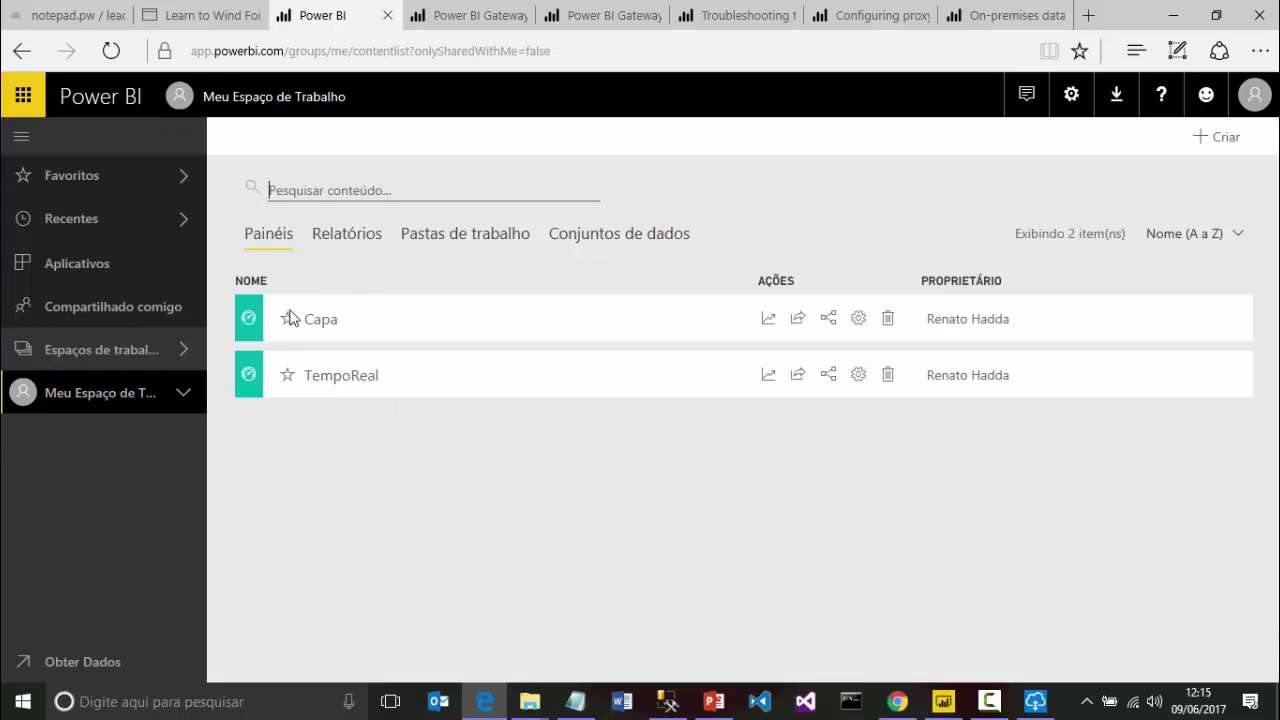
left_click(352, 248)
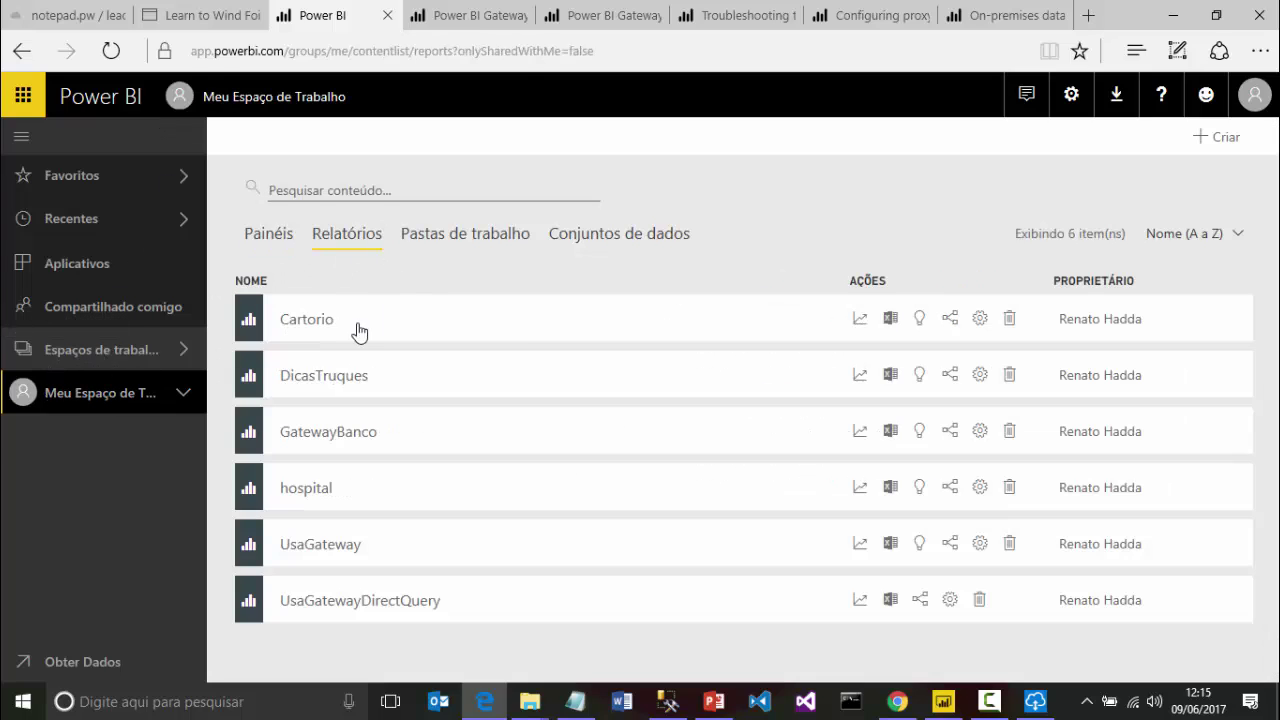
left_click(340, 438)
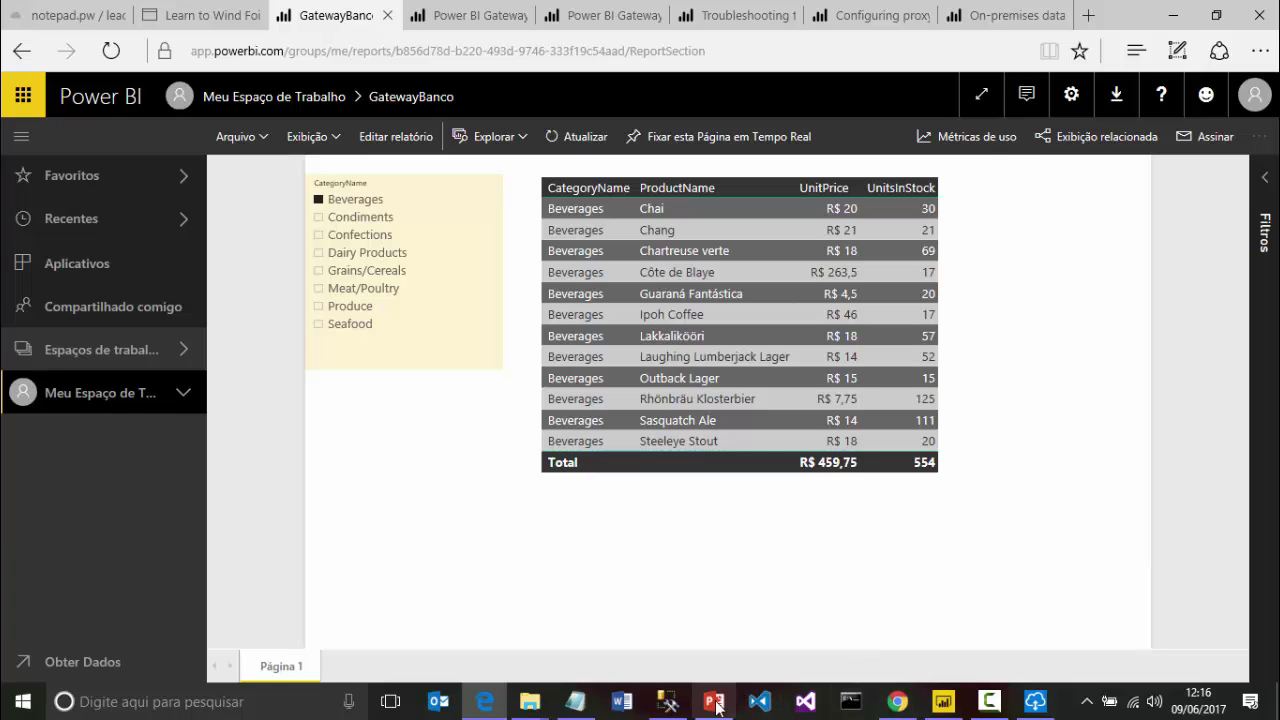
Switch to SQL Server Management Studio and compare Chai's UnitPrice and UnitsInStock in dbo.Products with the published report, then return to the report.
left_click(667, 701)
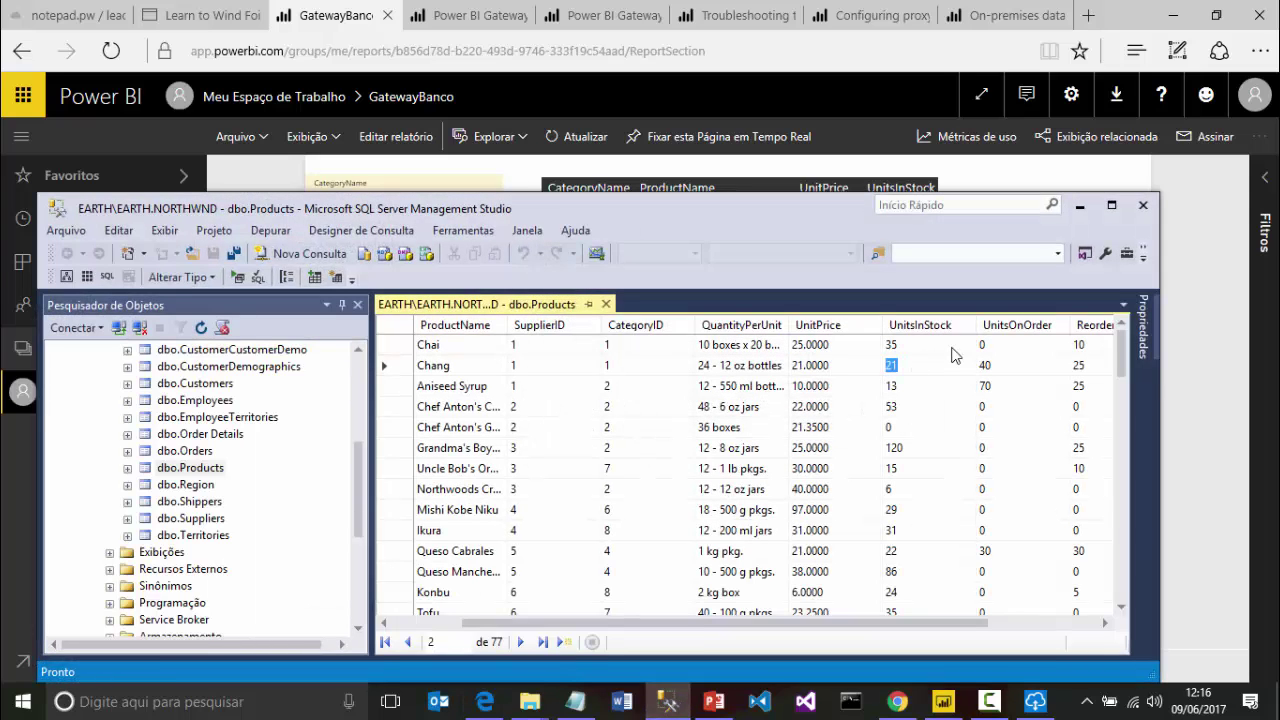
key("Up")
key("Left")
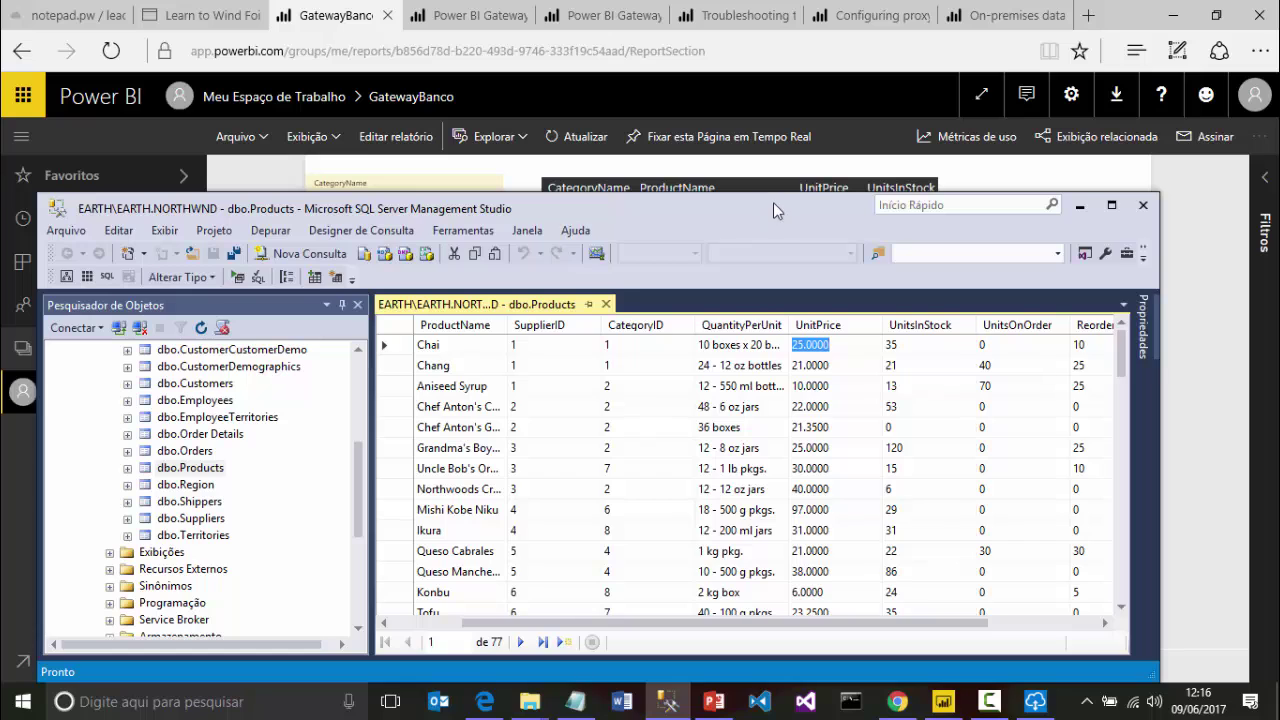
left_click_drag(773, 202, 770, 245)
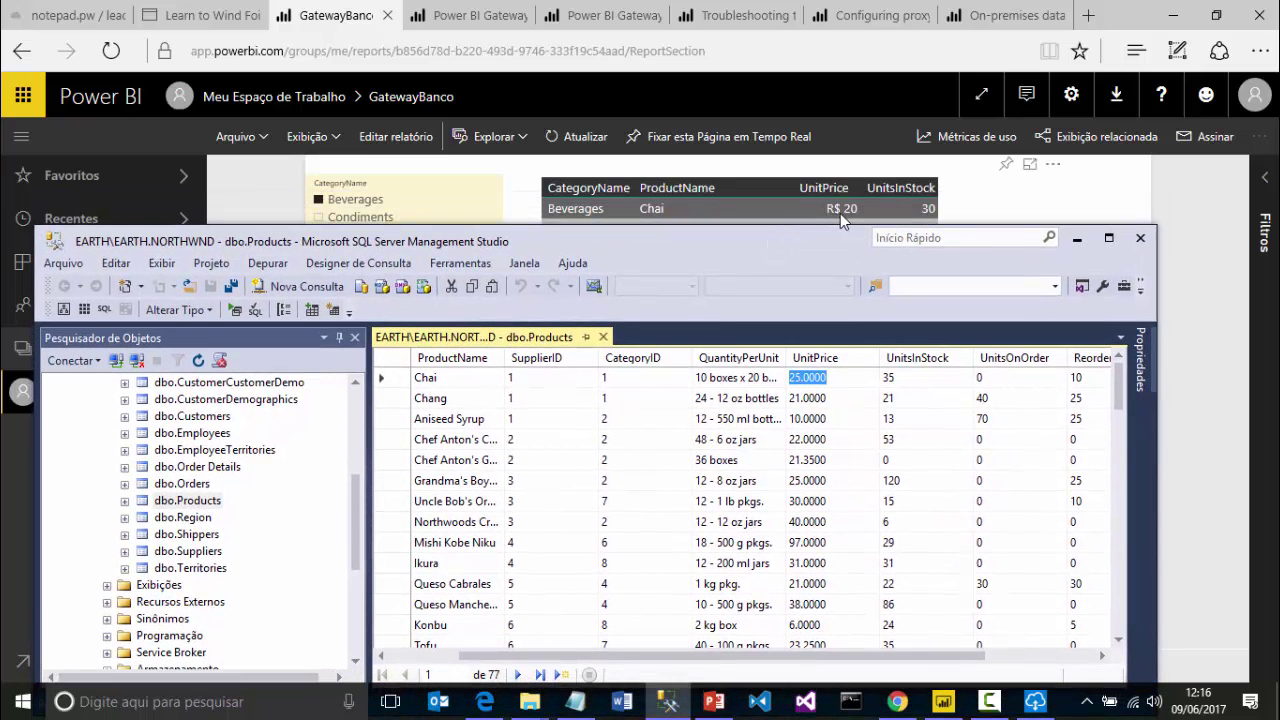
mouse_move(921, 218)
left_click(1179, 238)
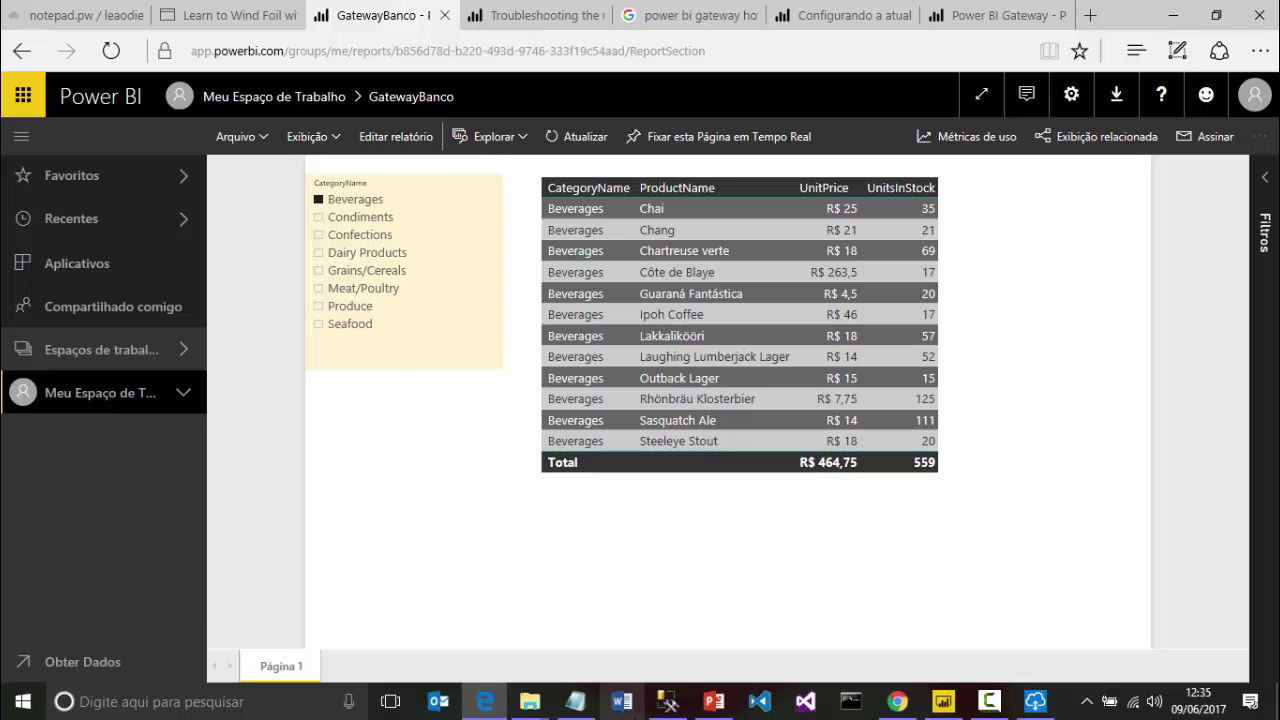
Compare Chai's UnitPrice and UnitsInStock in dbo.Products with the published report again after the scheduled refresh, then return to the browser.
left_click(667, 701)
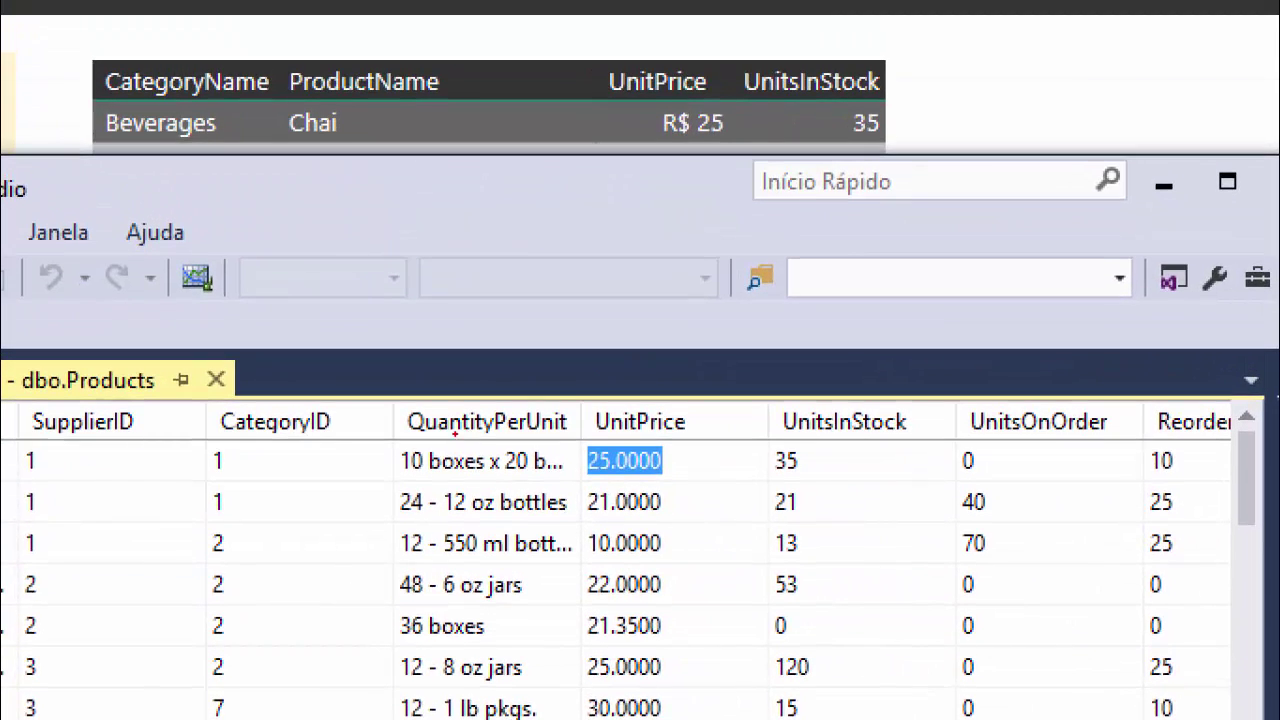
left_click_drag(598, 440, 628, 448)
left_click_drag(764, 438, 782, 445)
left_click_drag(656, 91, 742, 104)
left_click_drag(850, 101, 906, 116)
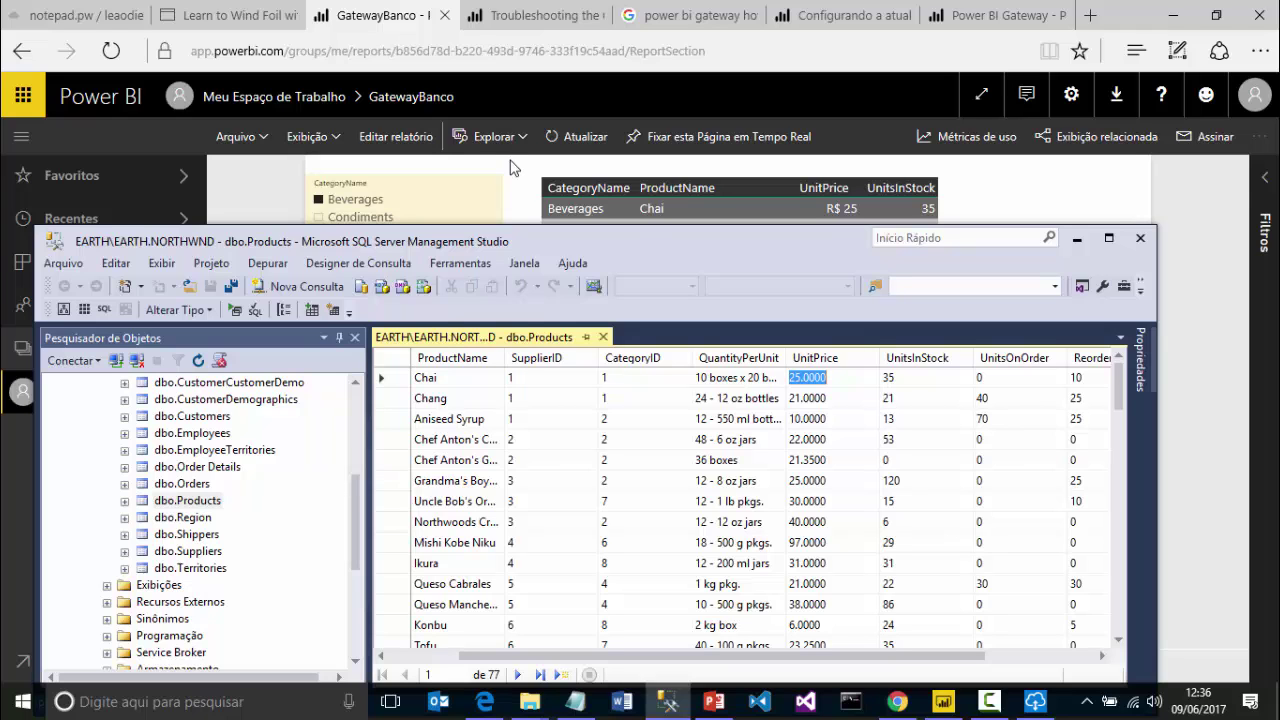
key("alt+Tab")
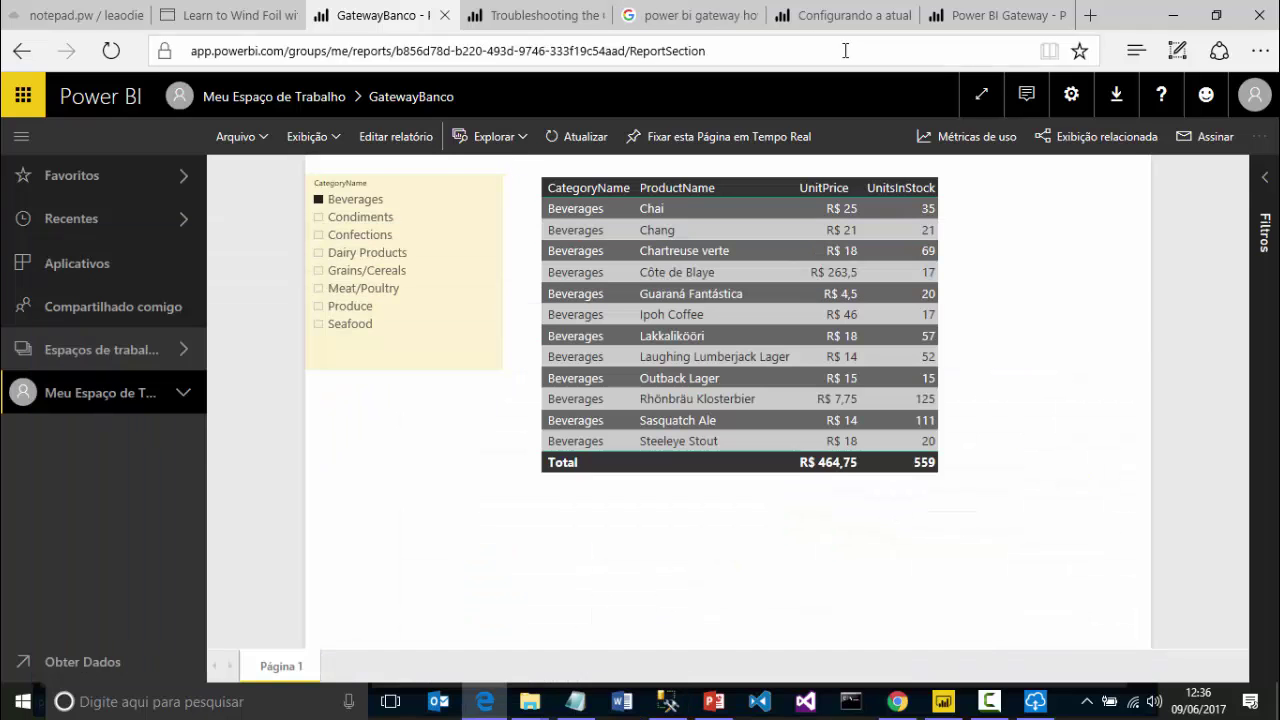
In the "Configurando a atualização agendada" article, read the note on how soon after its scheduled time a refresh starts.
left_click(975, 17)
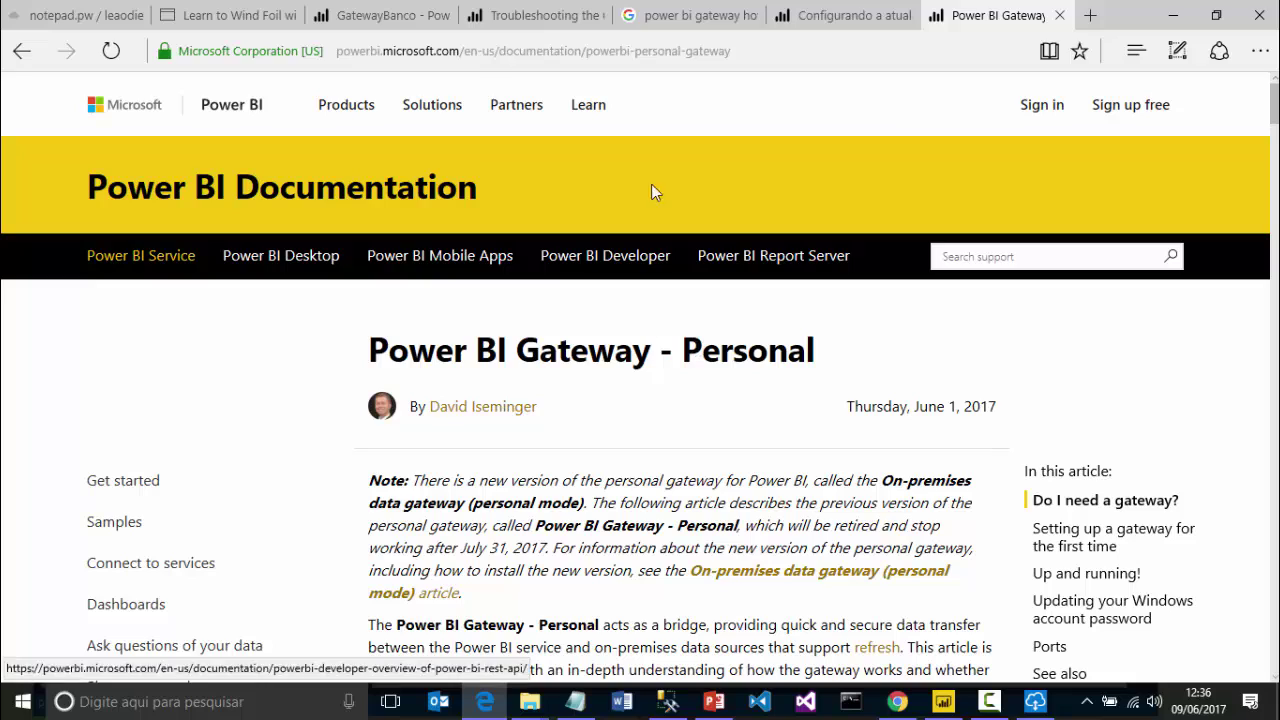
left_click(831, 20)
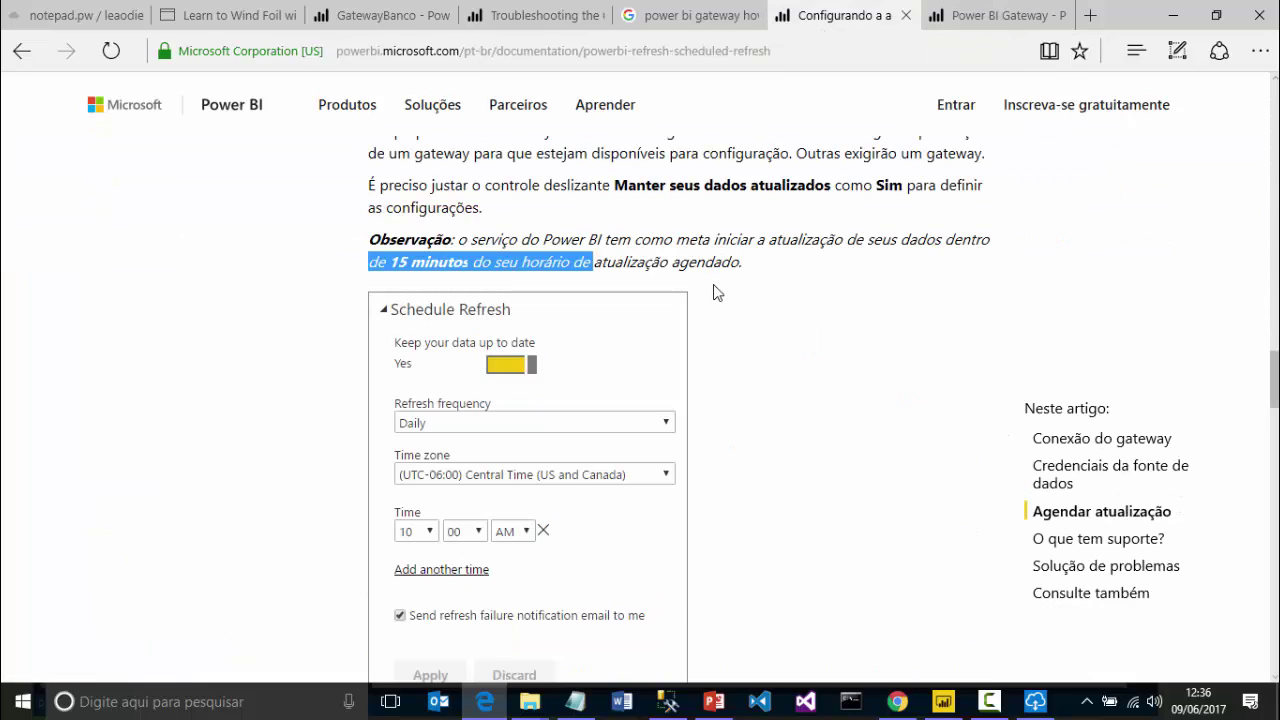
scroll(714, 288, "up", 15)
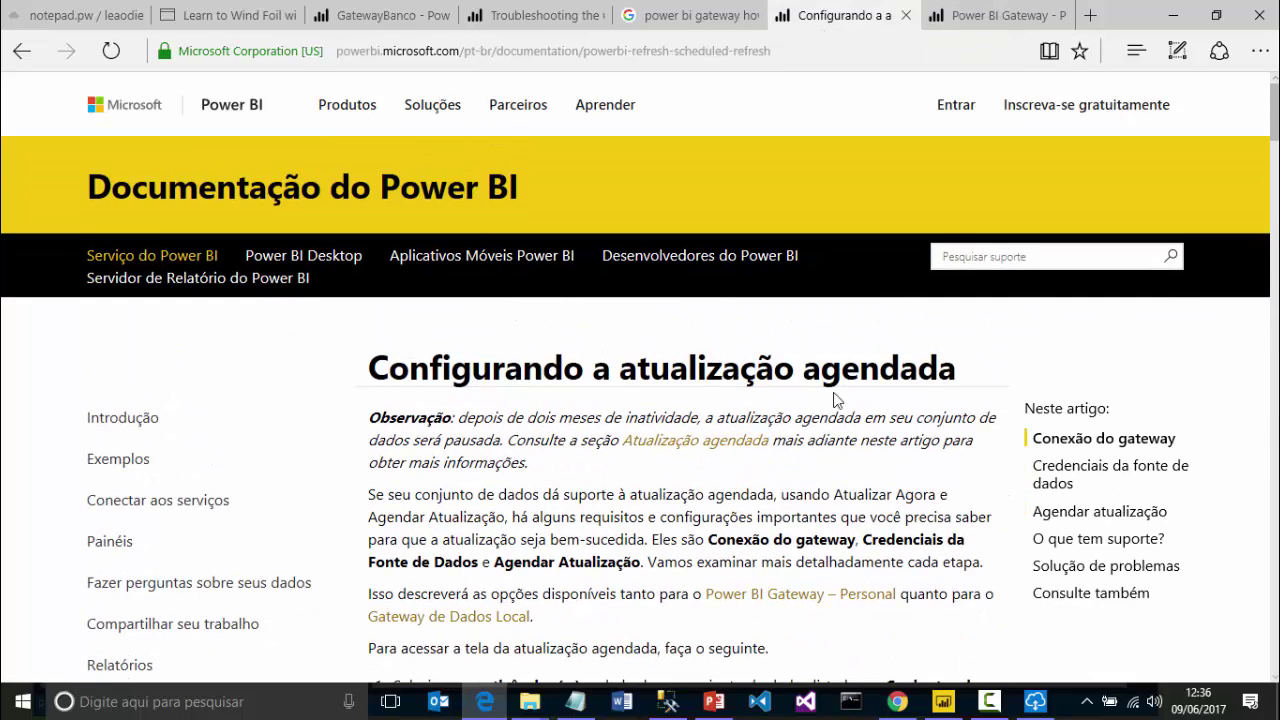
scroll(726, 402, "down", 10)
scroll(684, 412, "down", 10)
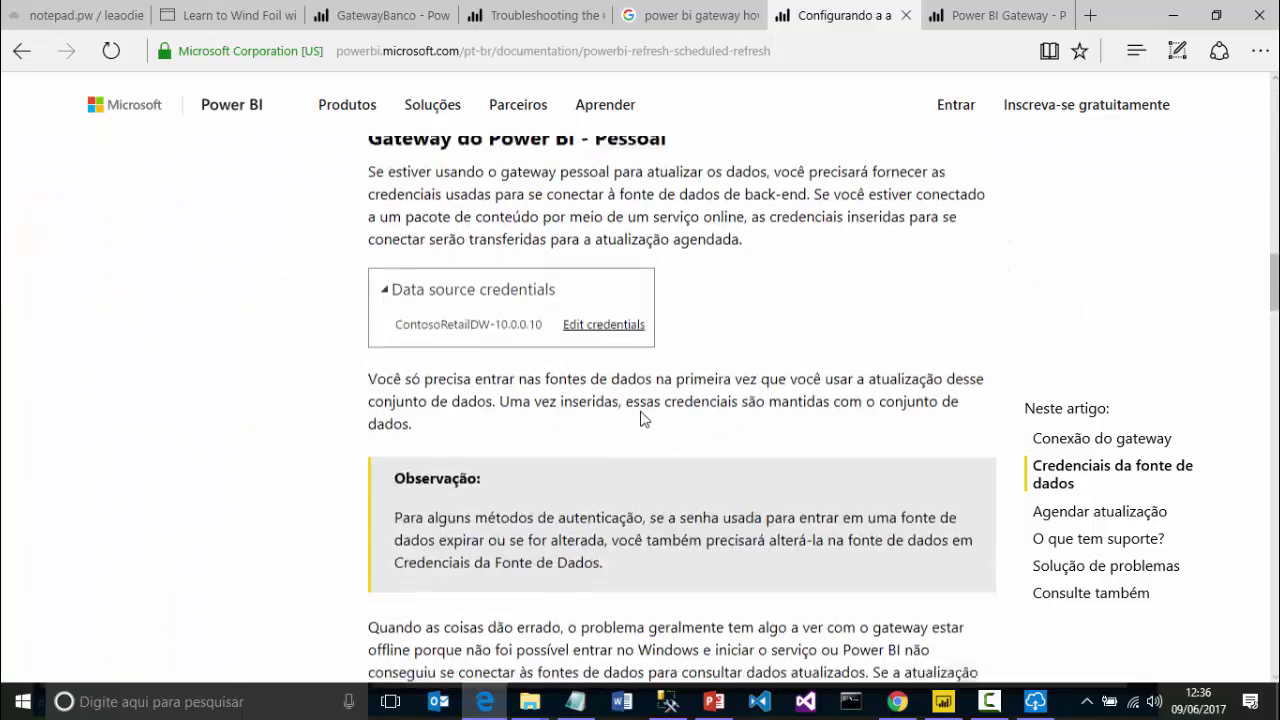
scroll(623, 409, "down", 5)
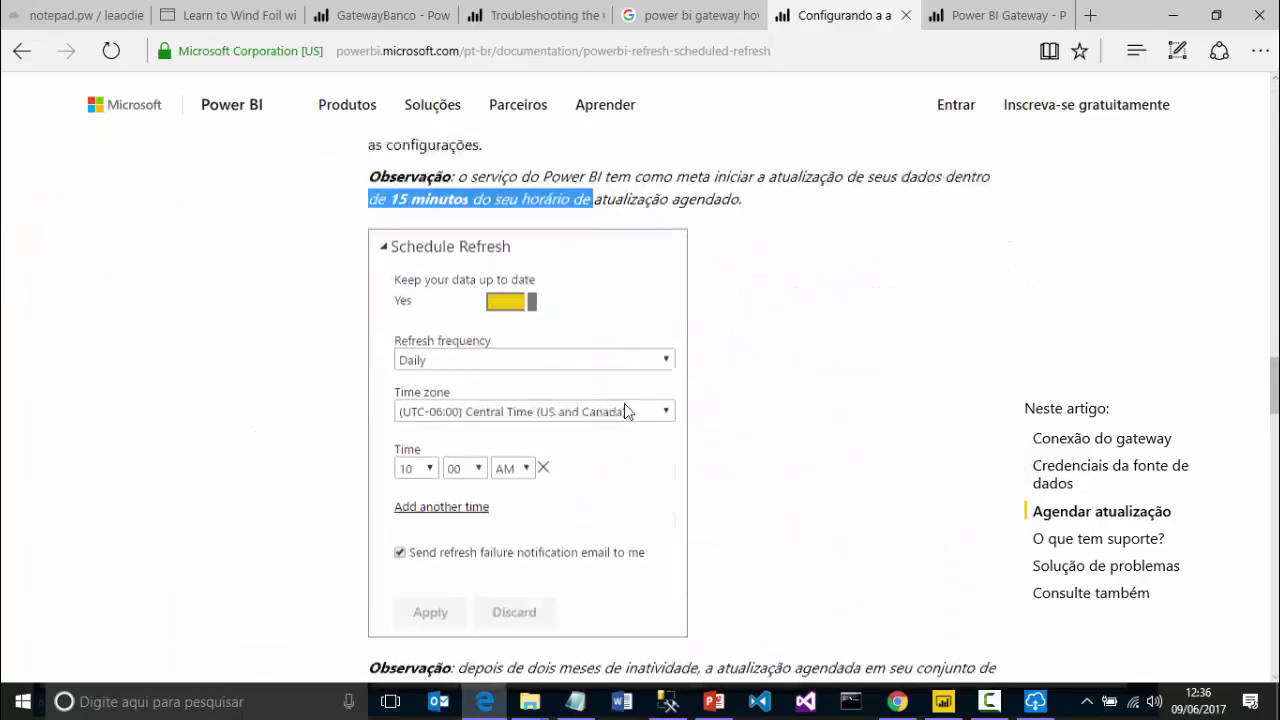
scroll(594, 366, "up", 1)
scroll(487, 250, "down", 1)
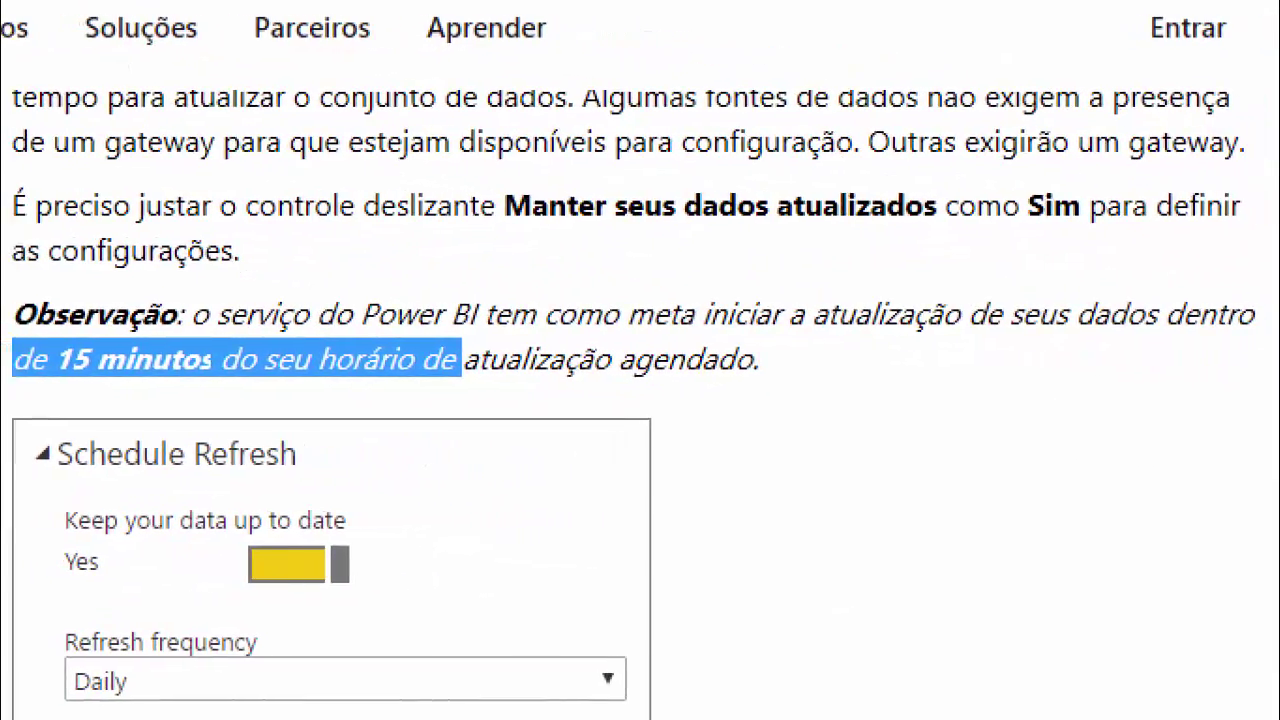
left_click_drag(872, 356, 1160, 345)
left_click_drag(25, 371, 242, 379)
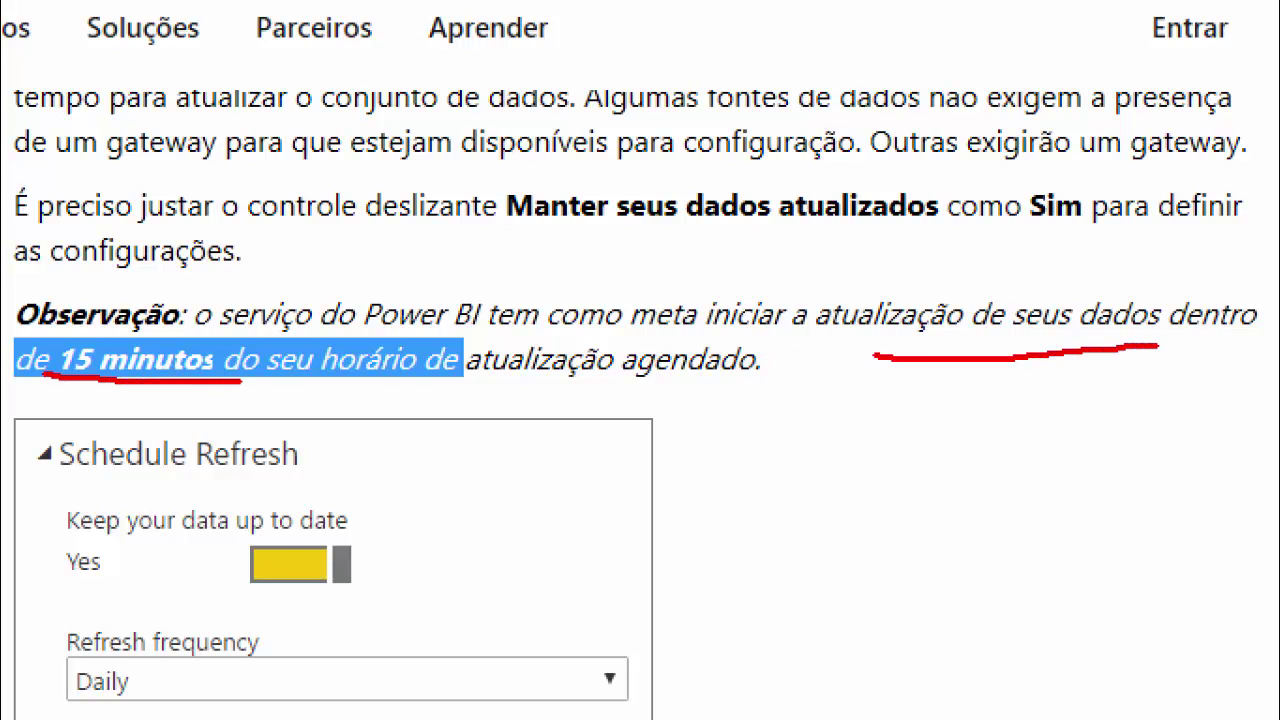
left_click_drag(636, 392, 718, 395)
key("Escape")
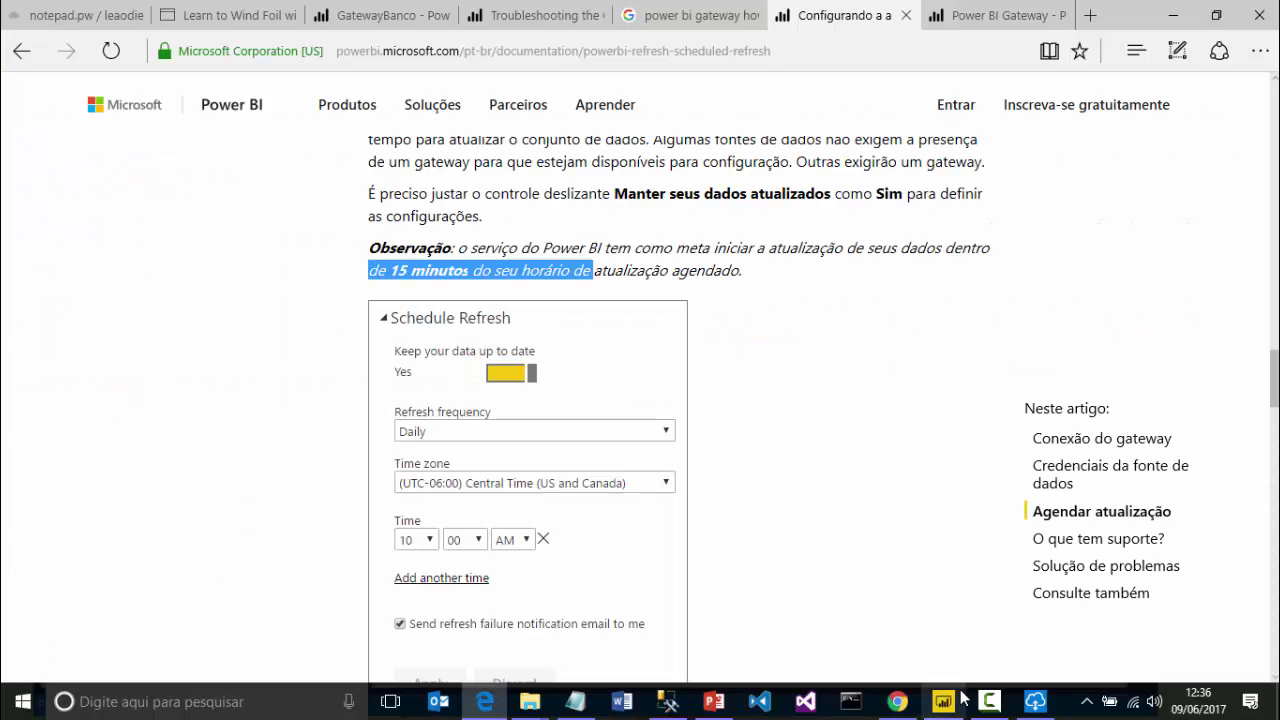
Switch to the GatewayBanco report in Power BI Desktop.
left_click(943, 702)
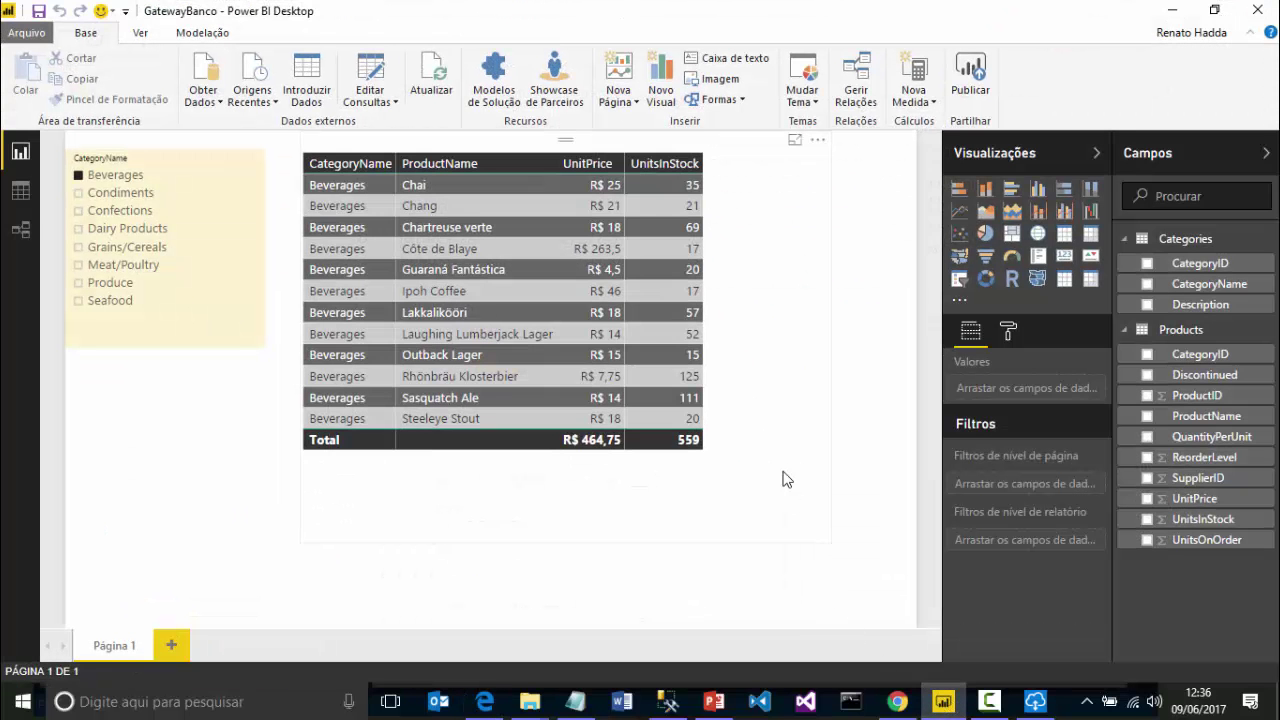